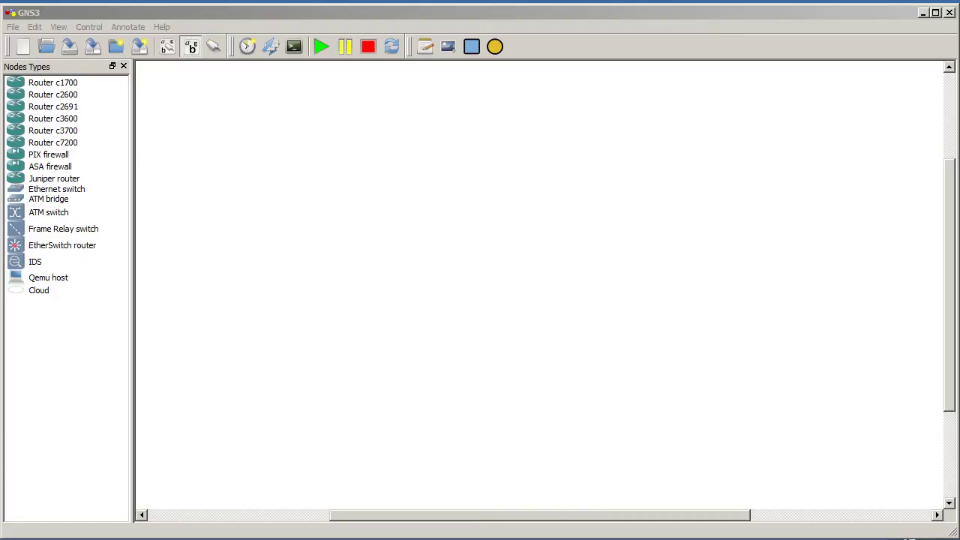
- Review the Frame Relay diagram in Paint, examining the two routers' DLCIs and IP addresses, and return to the empty GNS3 workspace
click(63, 229)
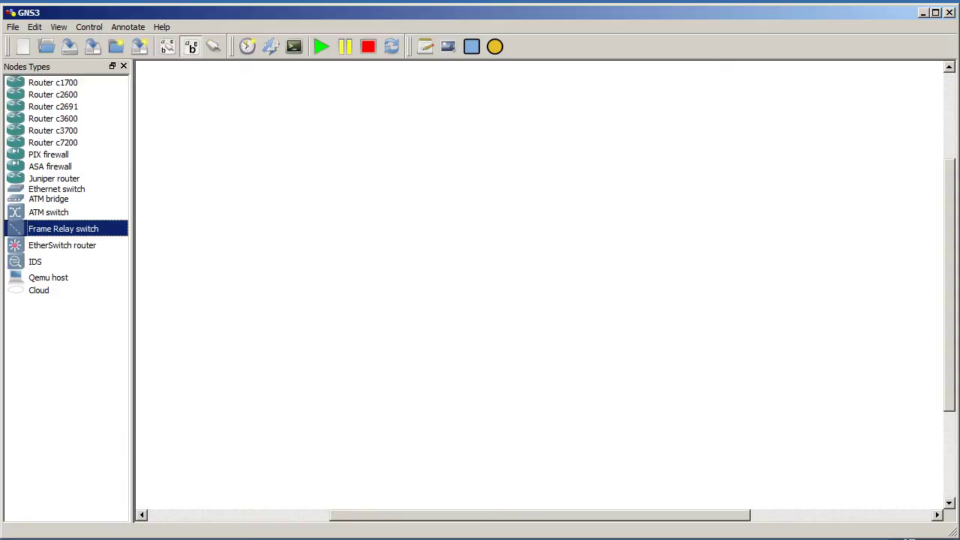
drag(0, 135, 379, 34)
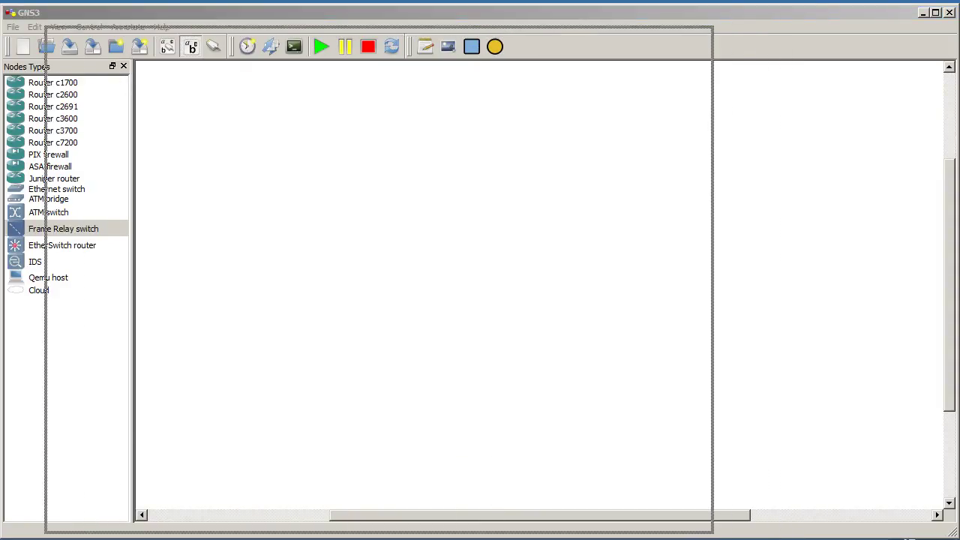
drag(270, 35, 270, 35)
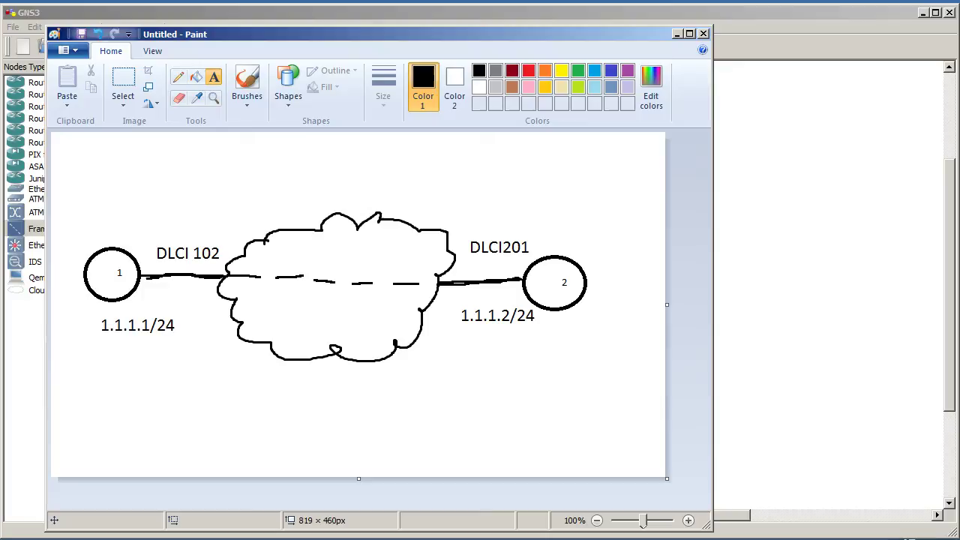
mouse_move(379, 34)
mouse_down()
mouse_move(248, 17)
mouse_move(0, 17)
mouse_up()
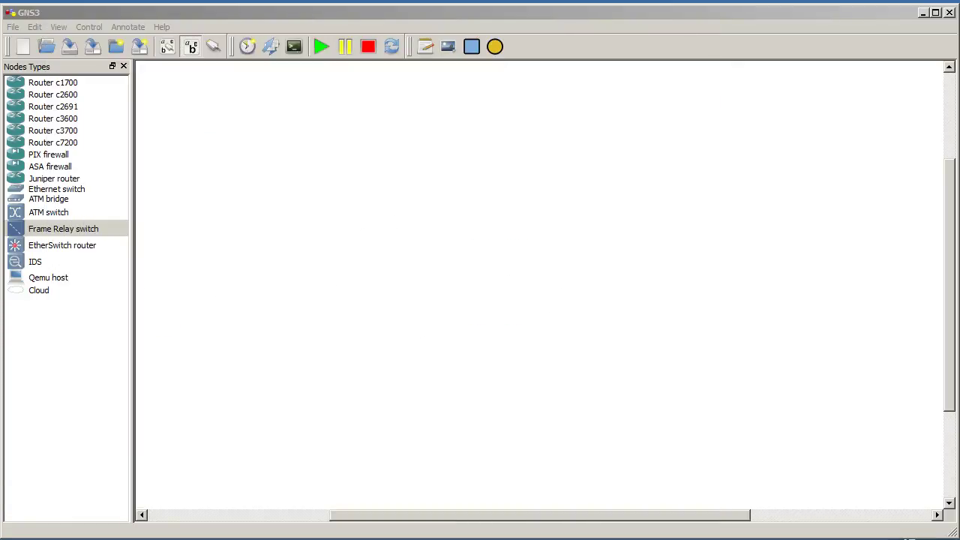
- Place two c3700 routers on opposite sides of the workspace, roughly level with each other, and hide the node types list
click(52, 130)
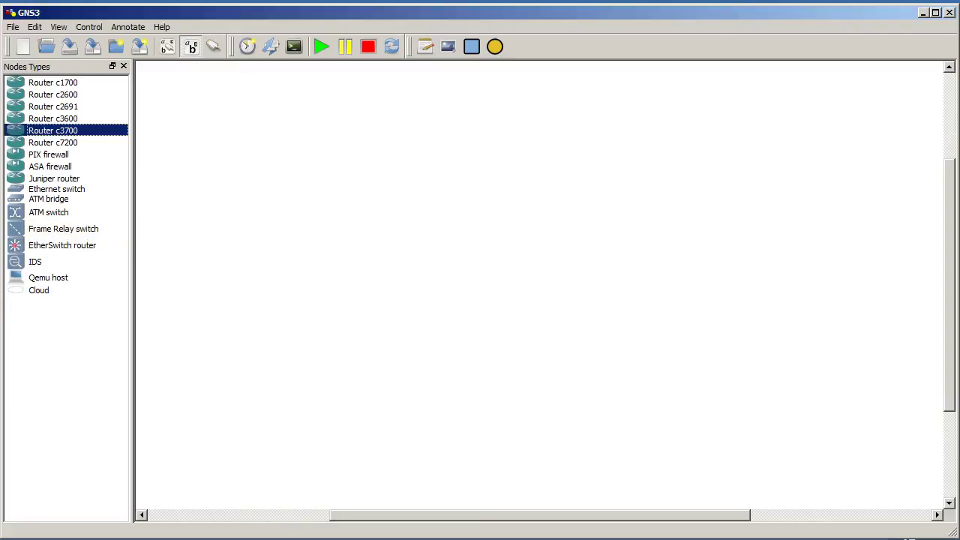
drag(53, 130, 264, 247)
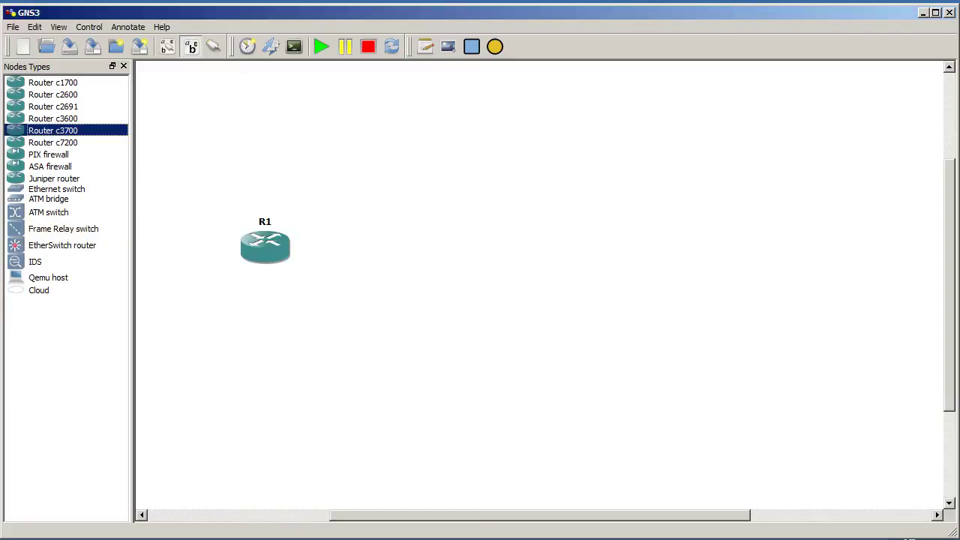
drag(53, 131, 818, 264)
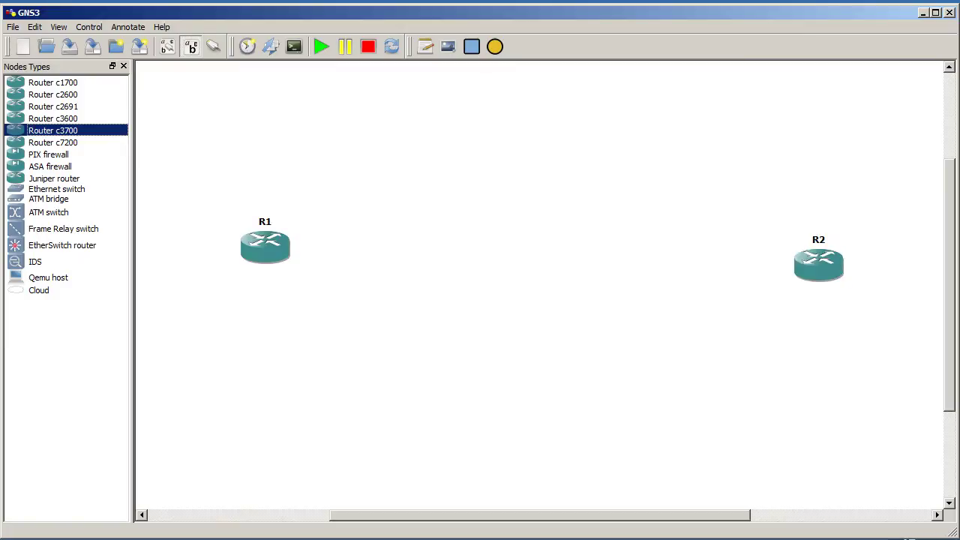
click(123, 66)
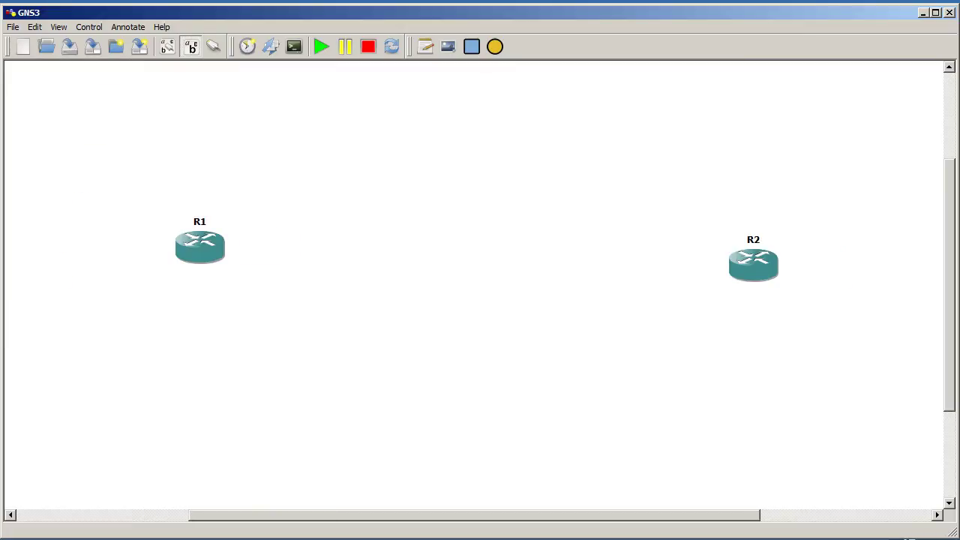
drag(199, 245, 171, 238)
drag(753, 265, 667, 246)
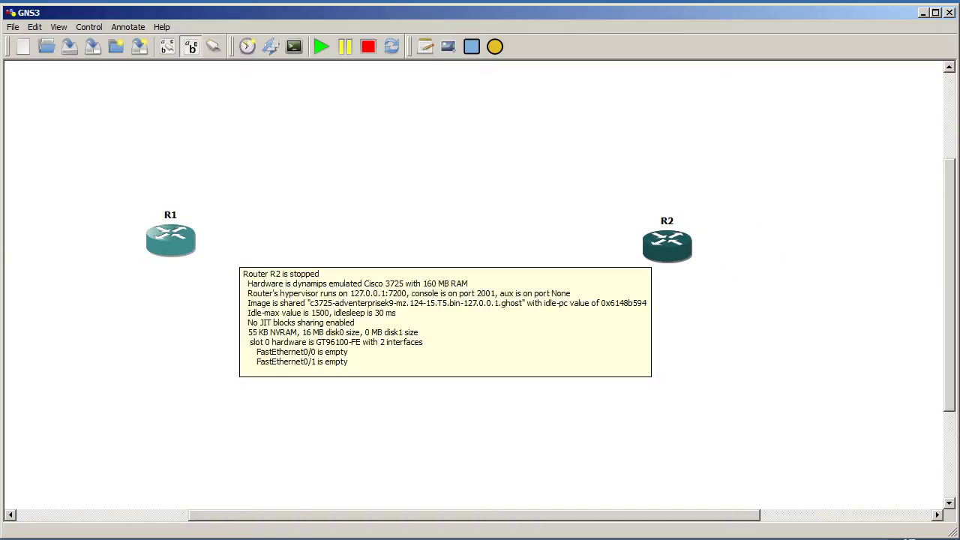
scroll(652, 249, up, 2)
drag(504, 515, 451, 515)
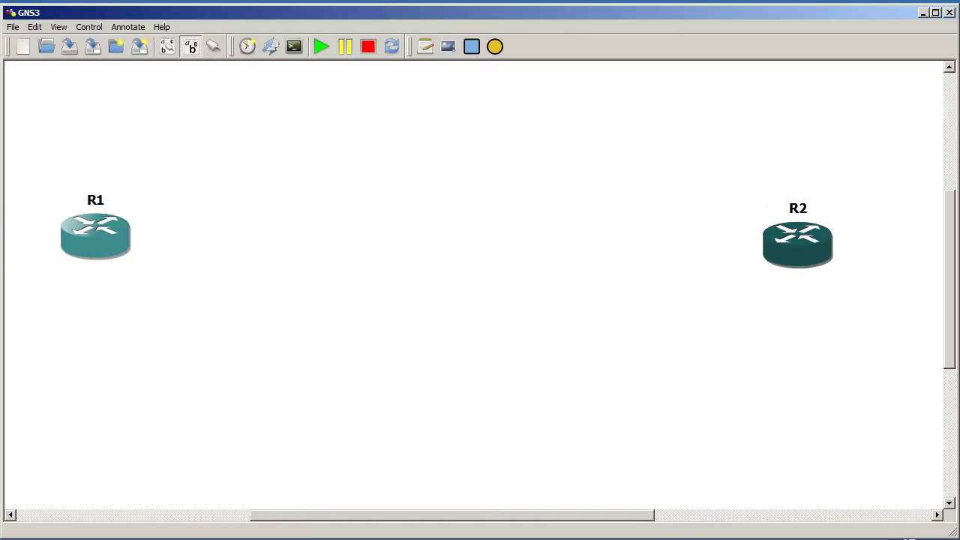
- Configure router R1 with a WIC-1T serial card in wic 0
right_click(98, 250)
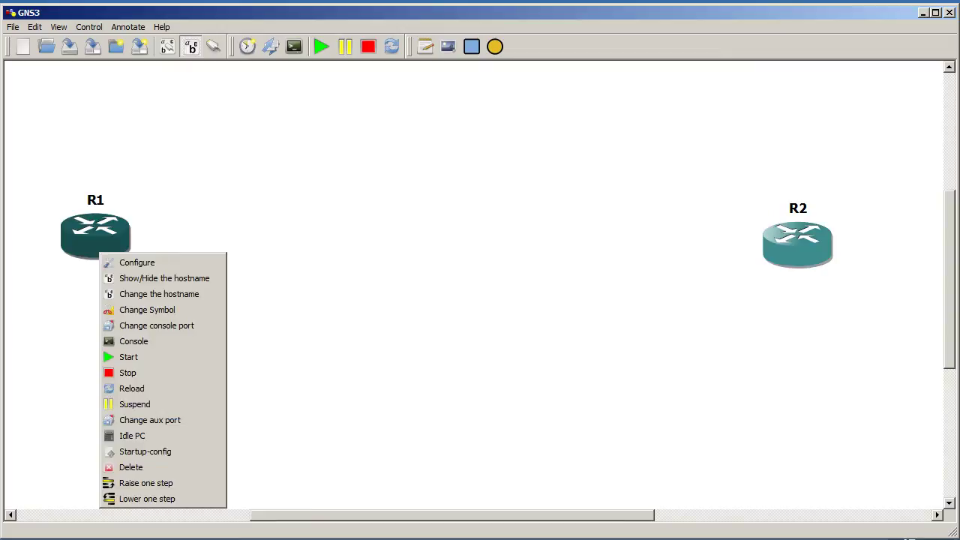
click(132, 262)
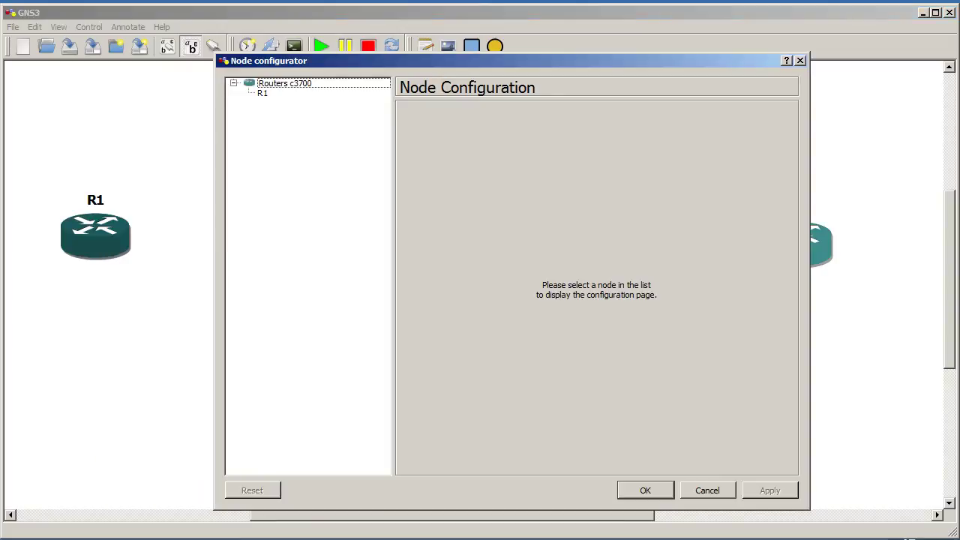
click(262, 93)
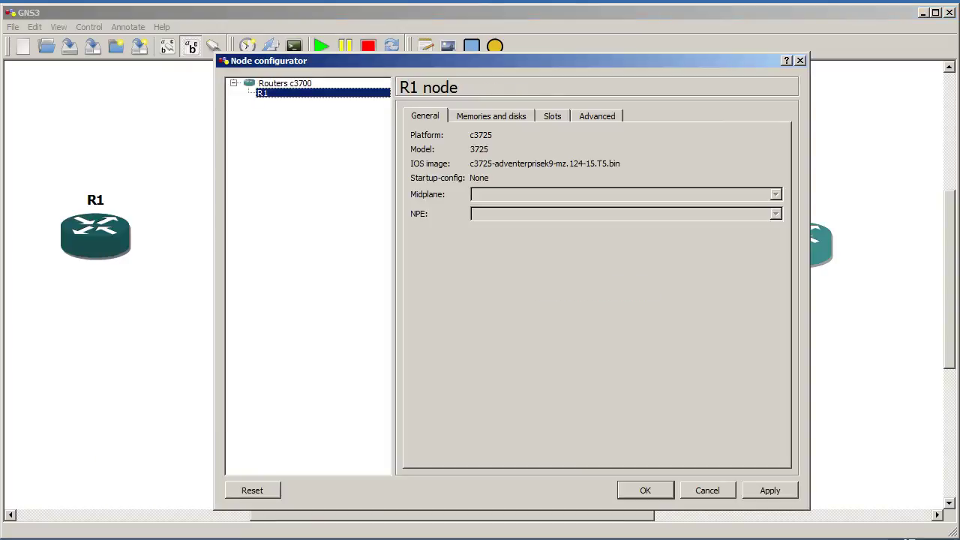
click(552, 115)
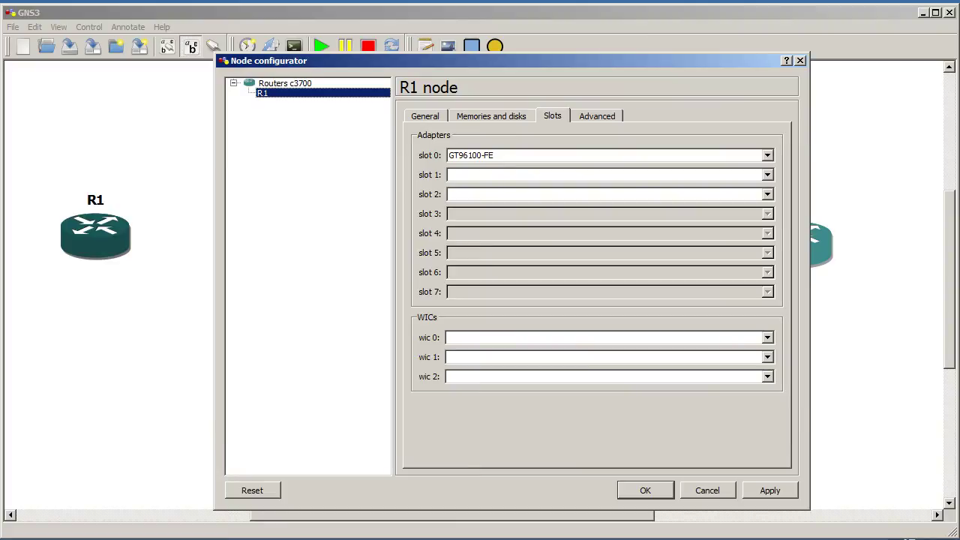
click(767, 338)
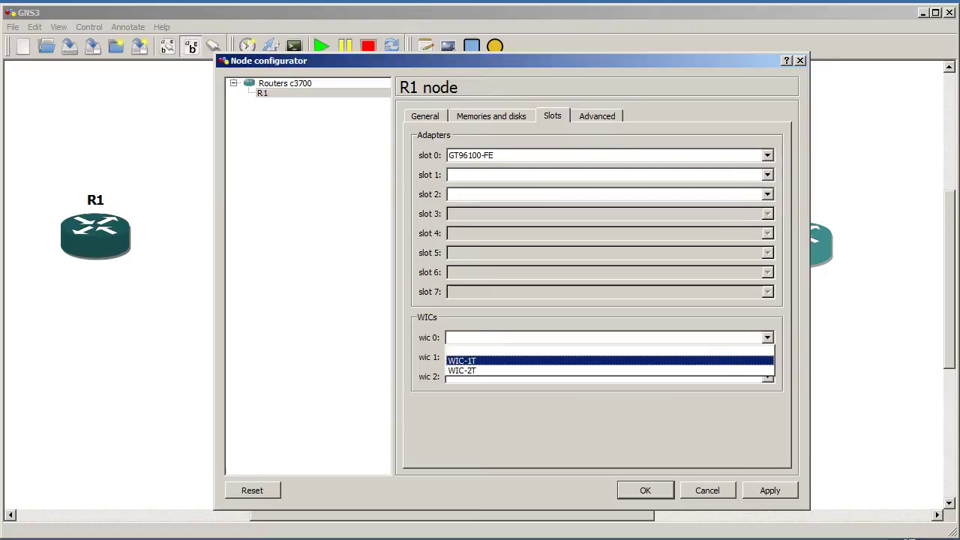
key(Return)
key(Return)
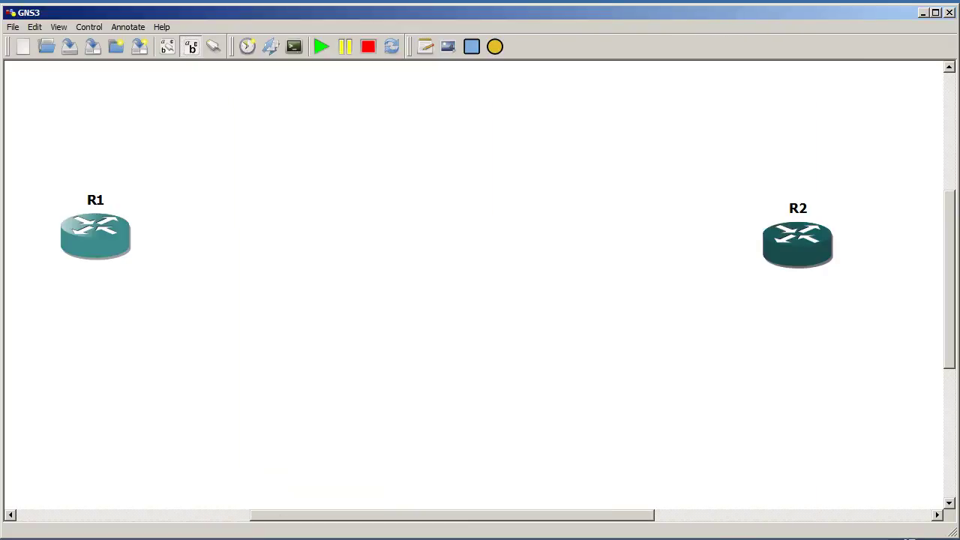
- Configure router R2 with a WIC-1T serial card in wic 0
right_click(810, 239)
click(837, 247)
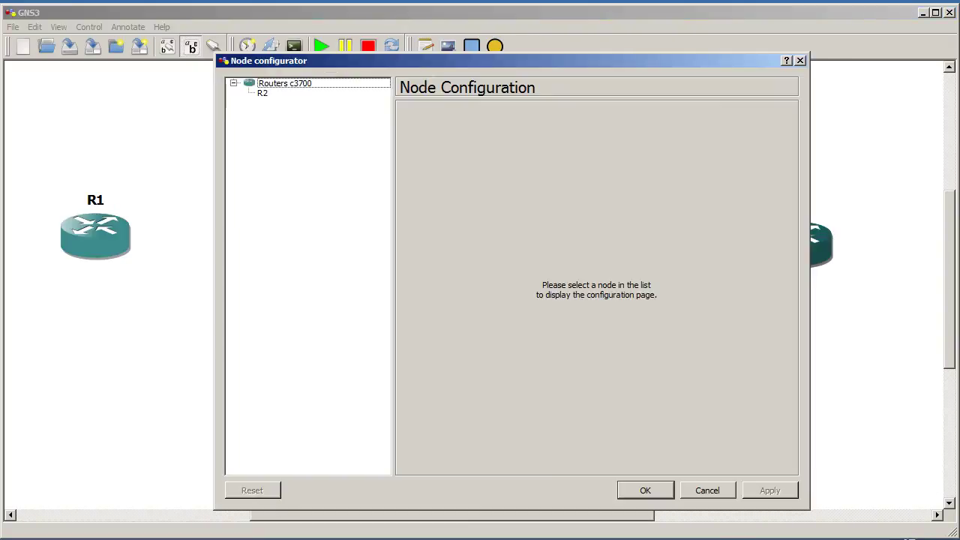
click(552, 116)
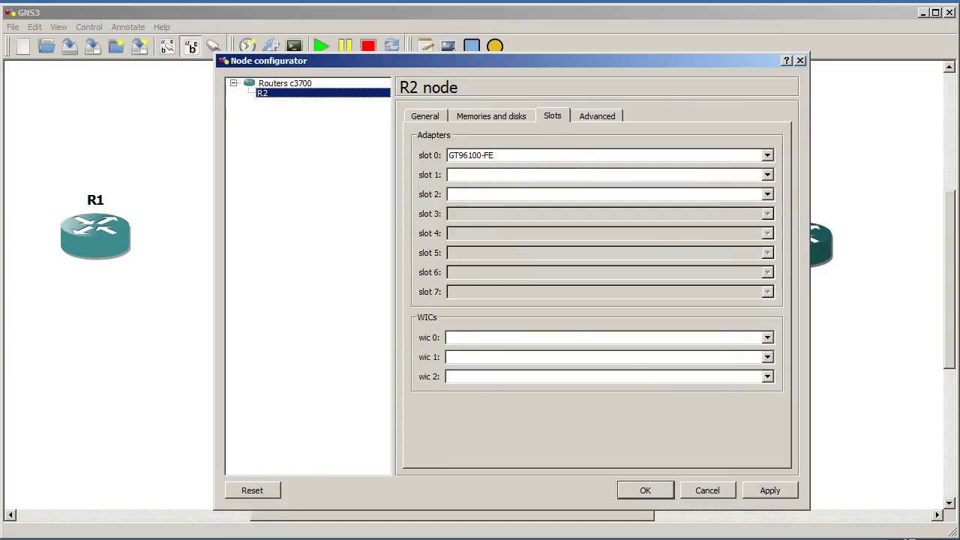
click(766, 338)
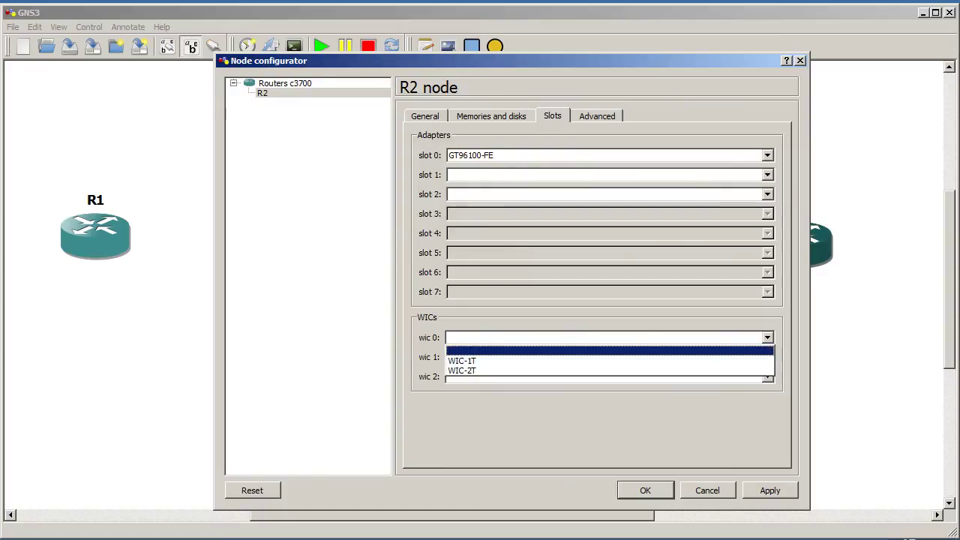
click(465, 360)
click(644, 490)
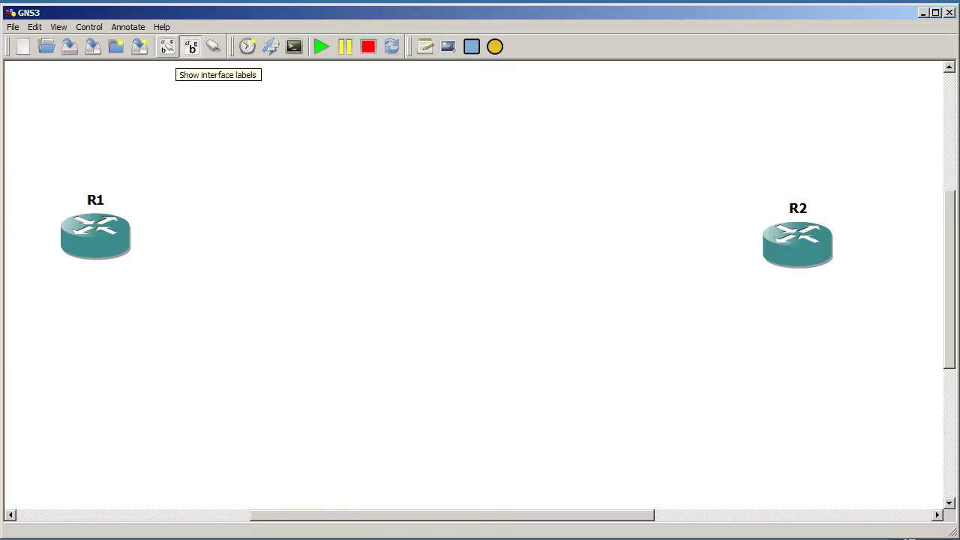
- Turn on interface labels and add a third c3700 router below and between R1 and R2, leaving the node types list hidden
click(167, 45)
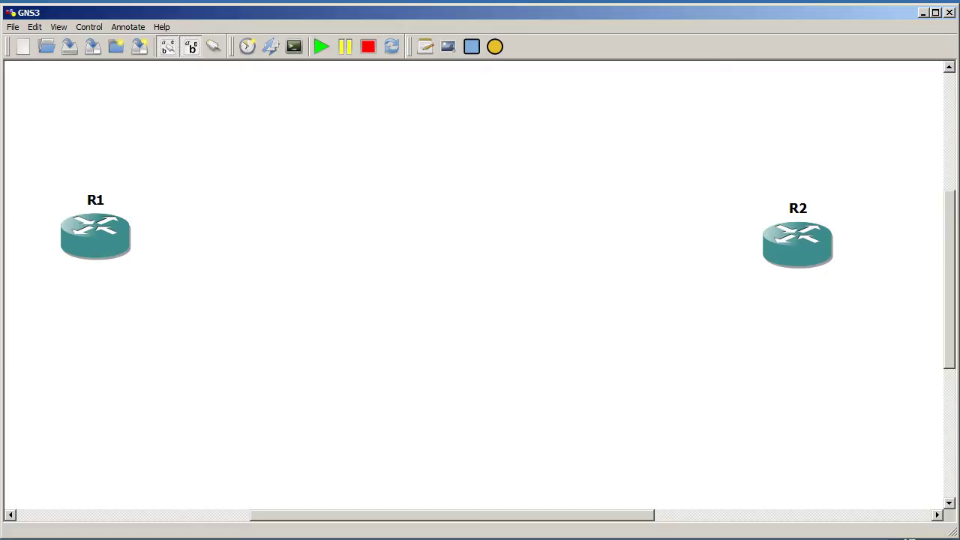
click(58, 27)
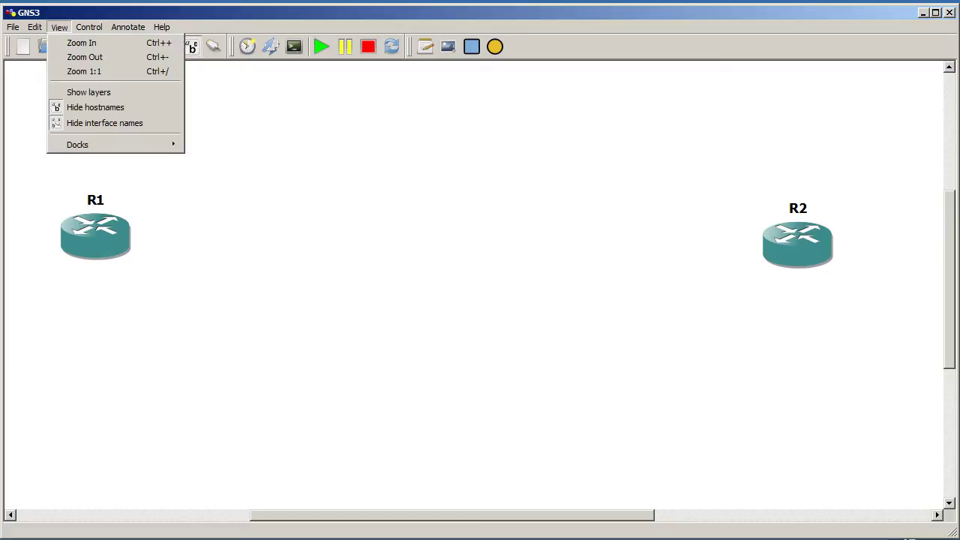
mouse_move(82, 145)
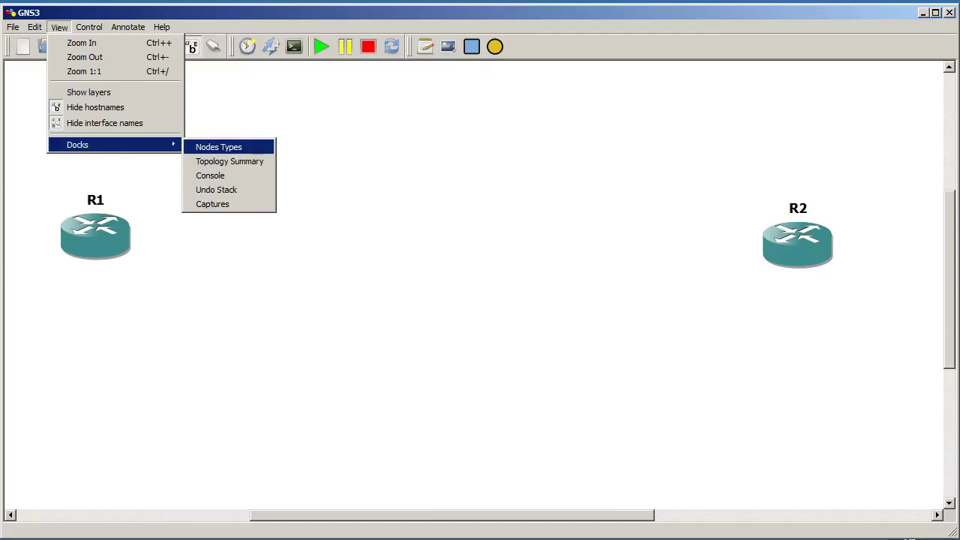
click(218, 147)
click(52, 130)
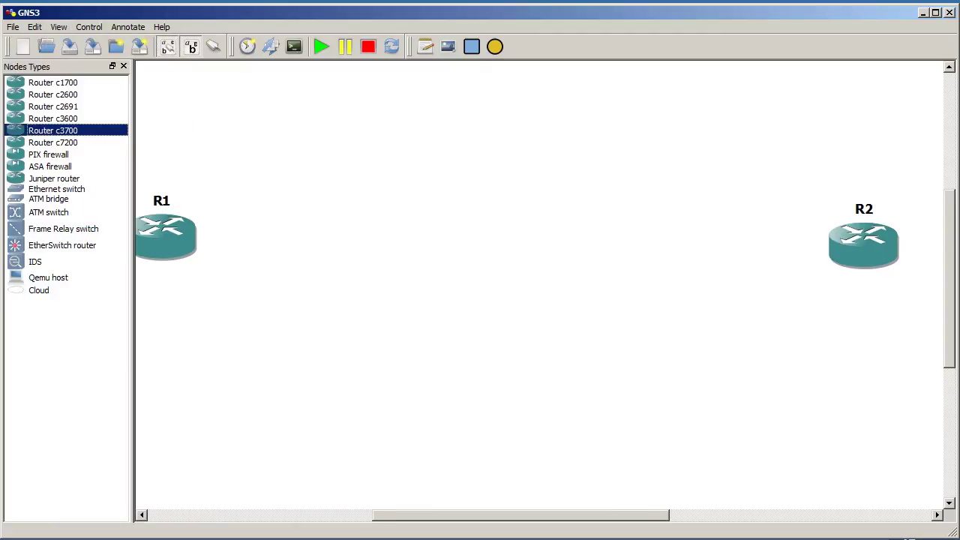
drag(52, 130, 492, 383)
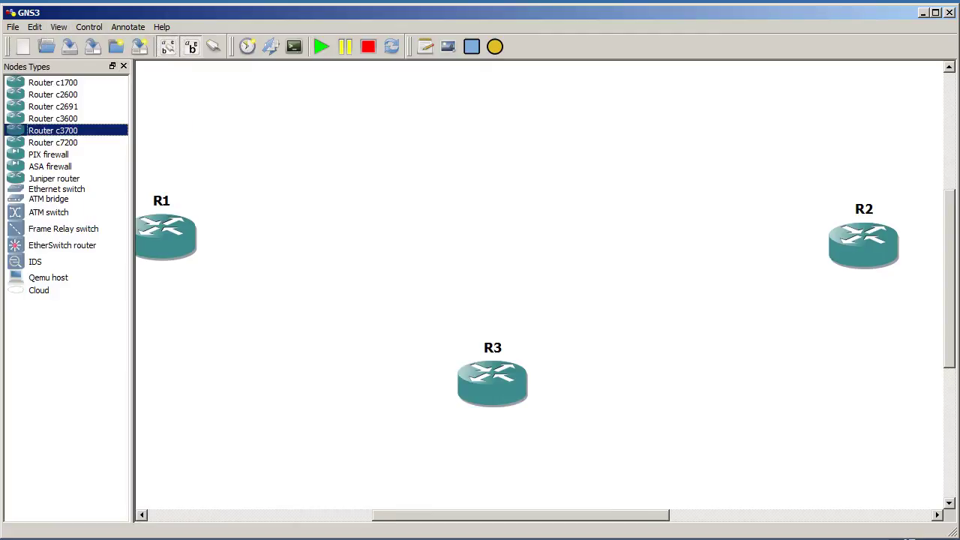
click(124, 66)
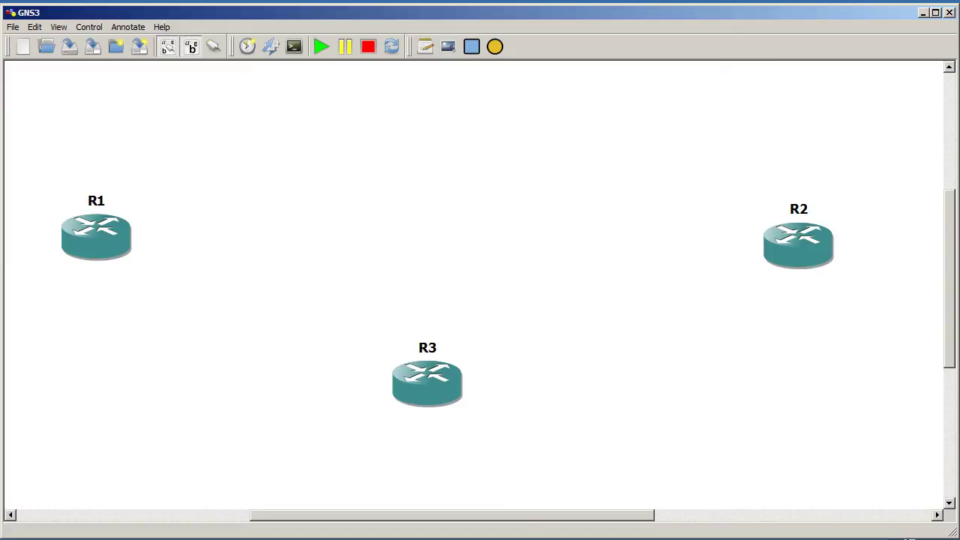
- Check the Paint diagram, position the third router midway between R1 and R2, and change its hostname to FRAME
mouse_move(0, 180)
mouse_down()
mouse_move(378, 58)
mouse_move(384, 30)
mouse_up()
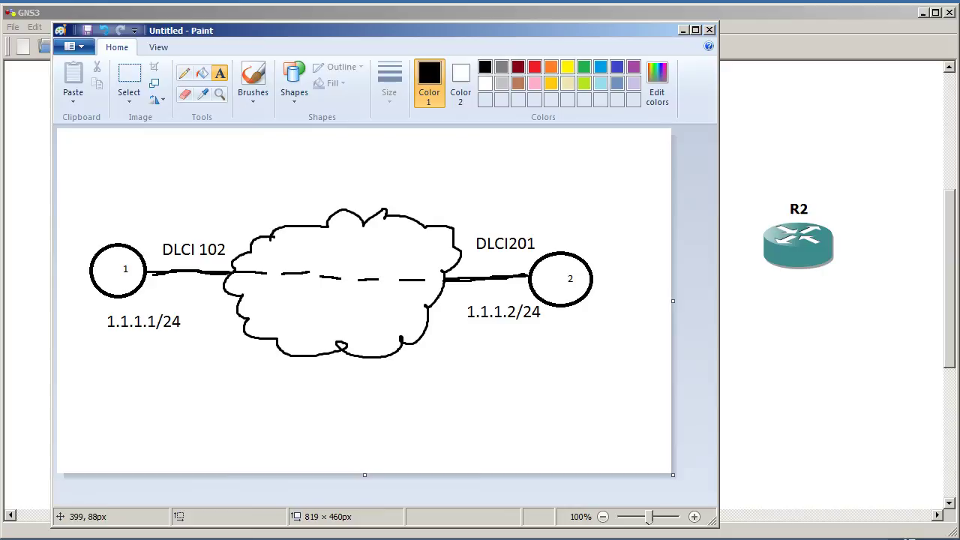
mouse_move(323, 30)
mouse_down()
mouse_move(284, 20)
mouse_move(0, 22)
mouse_up()
drag(427, 383, 438, 264)
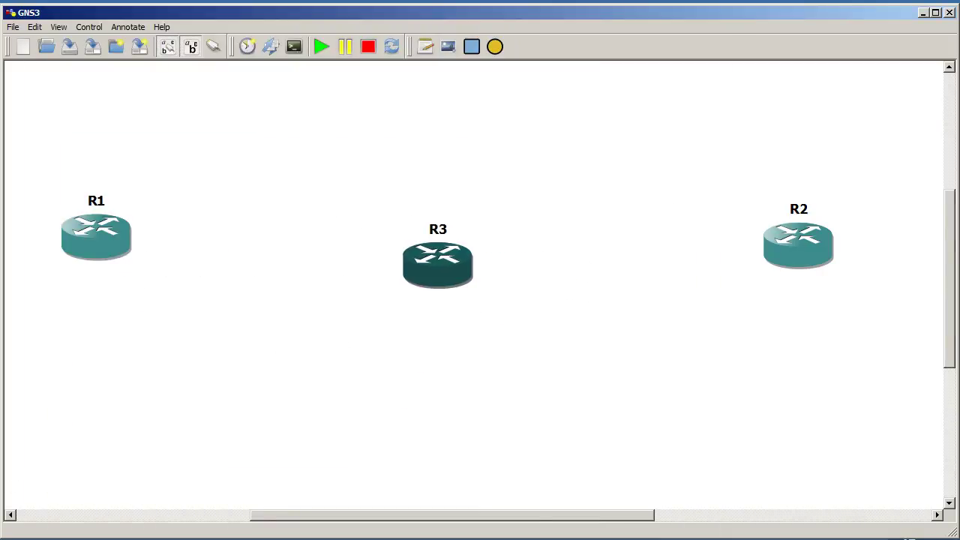
right_click(449, 262)
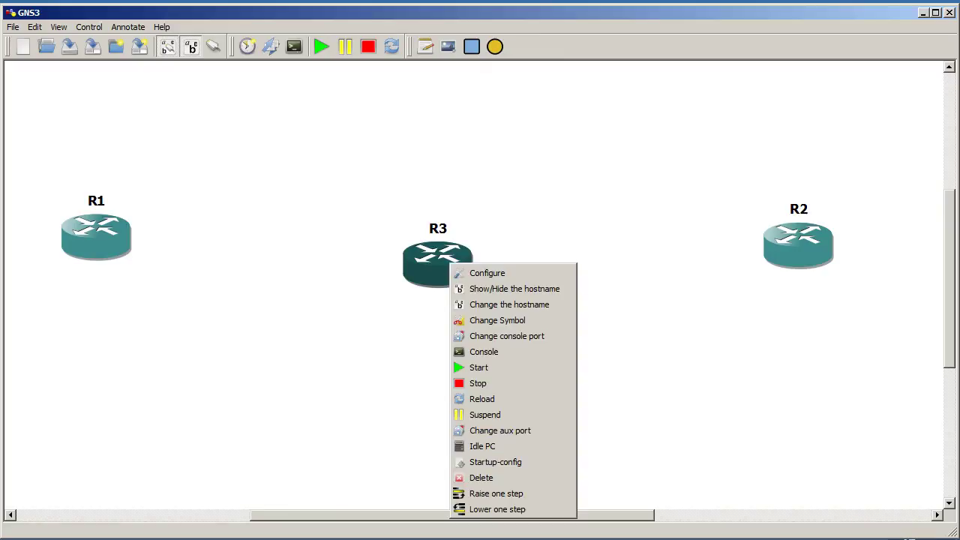
click(510, 305)
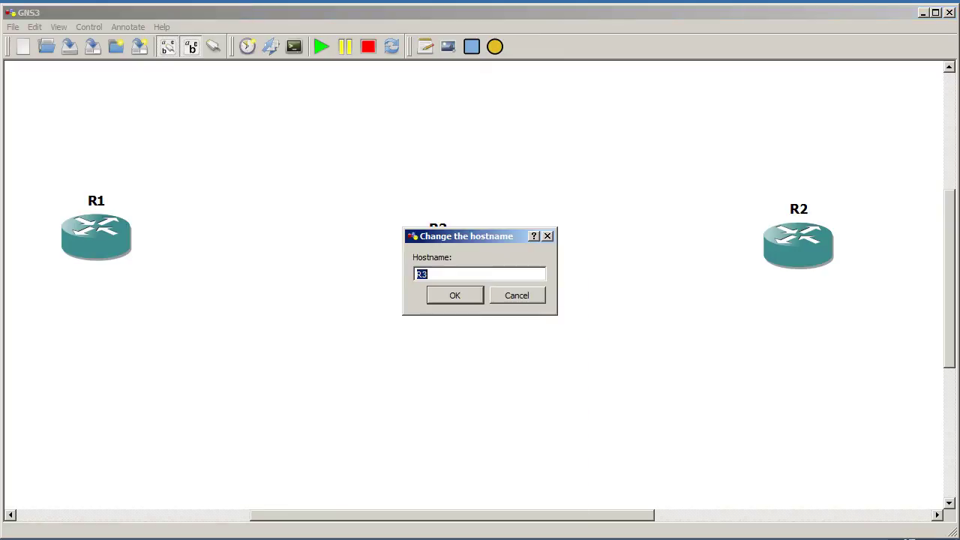
text(FRAME)
key(Return)
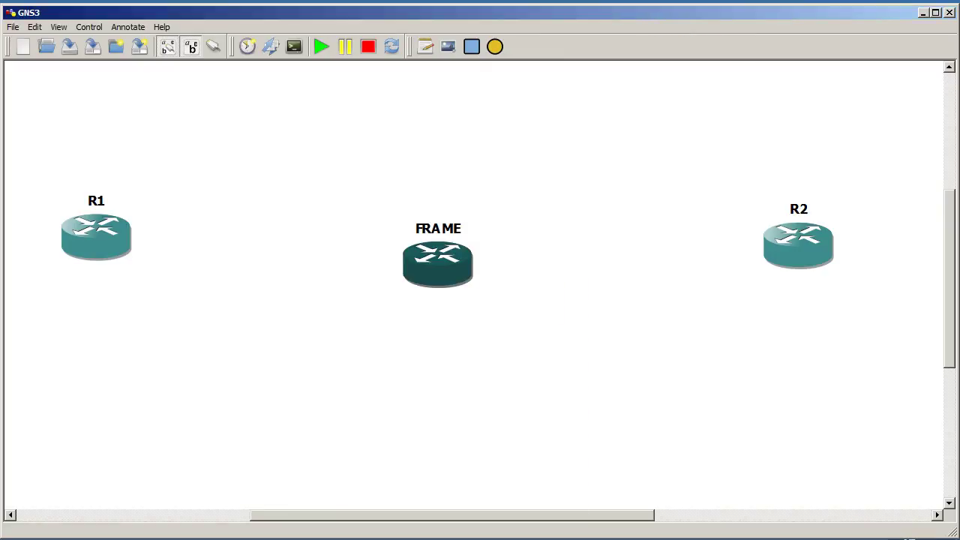
drag(438, 264, 440, 234)
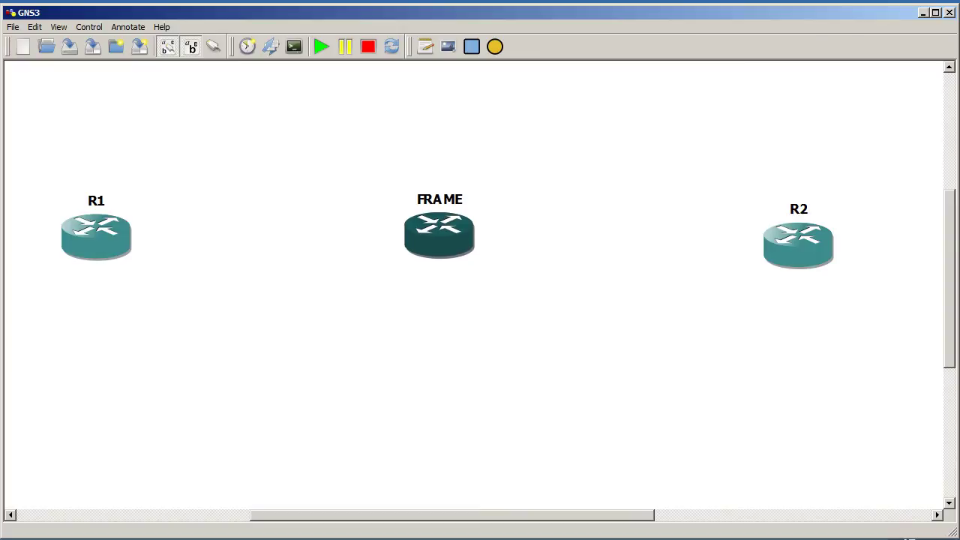
- Configure the FRAME router with a WIC-2T serial card in wic 0
right_click(442, 234)
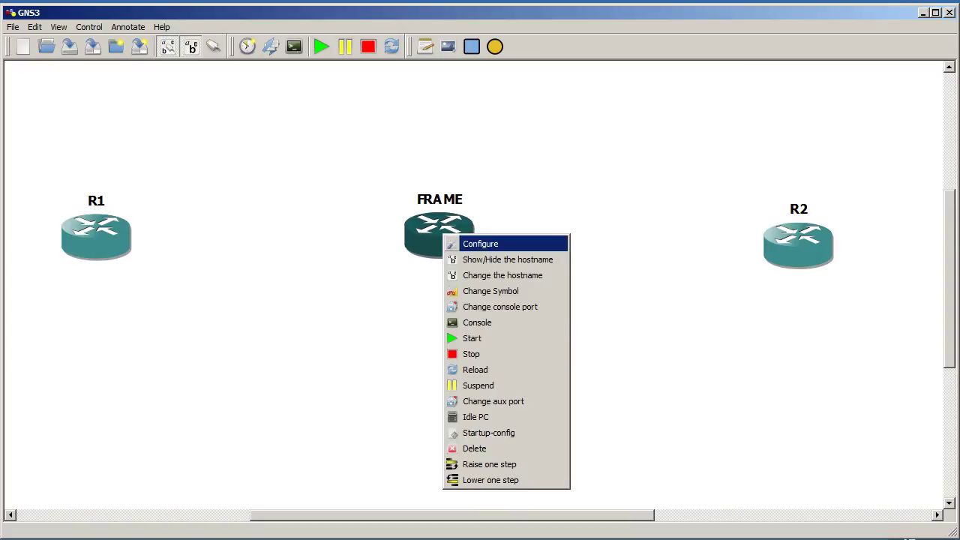
click(480, 243)
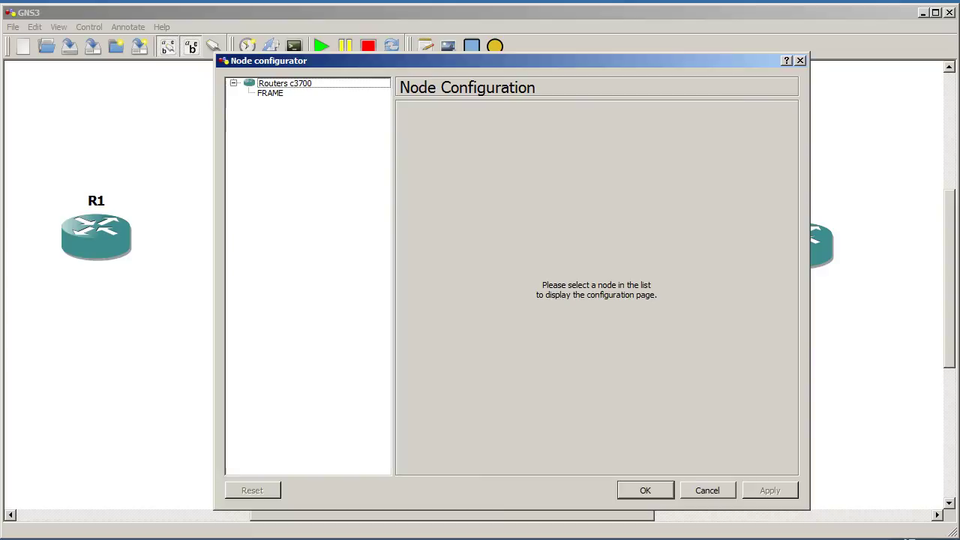
click(270, 93)
click(552, 116)
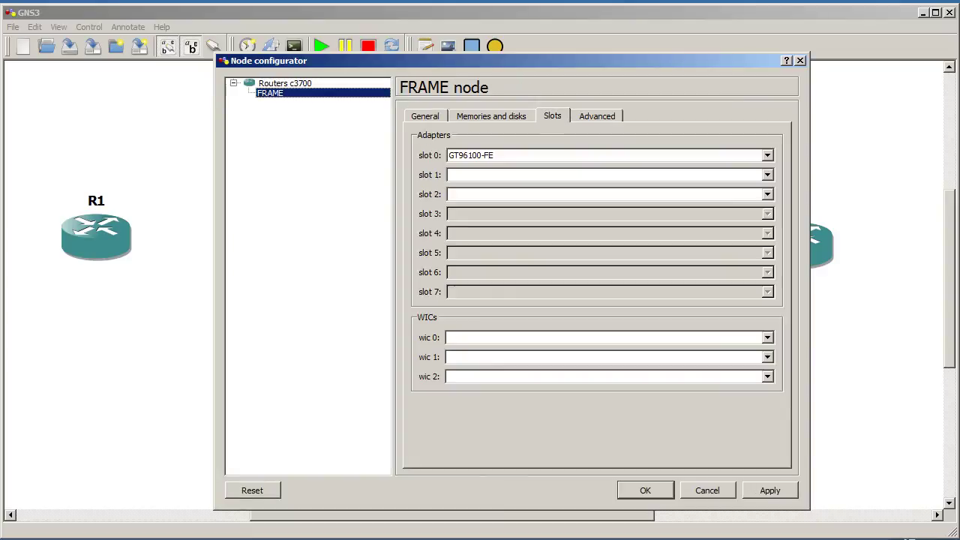
click(604, 337)
click(604, 369)
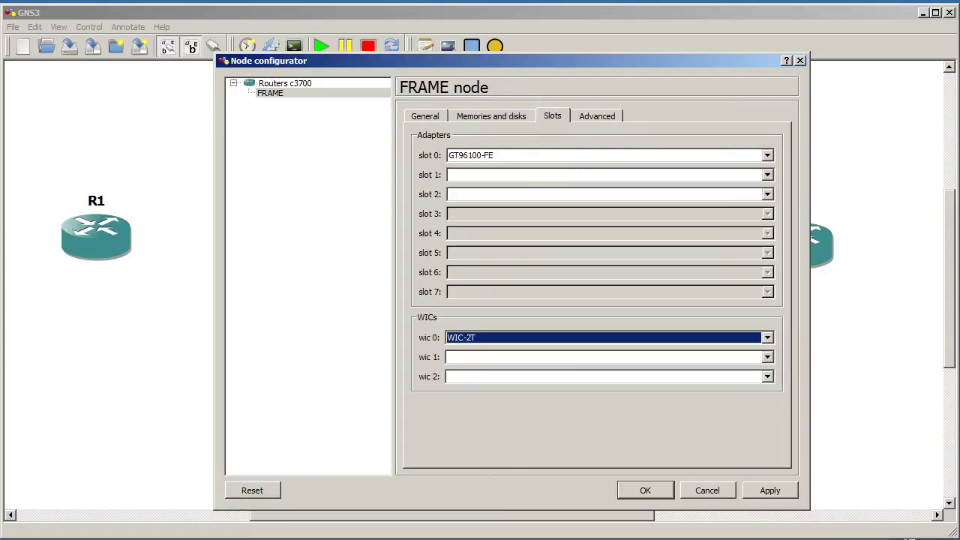
key(Return)
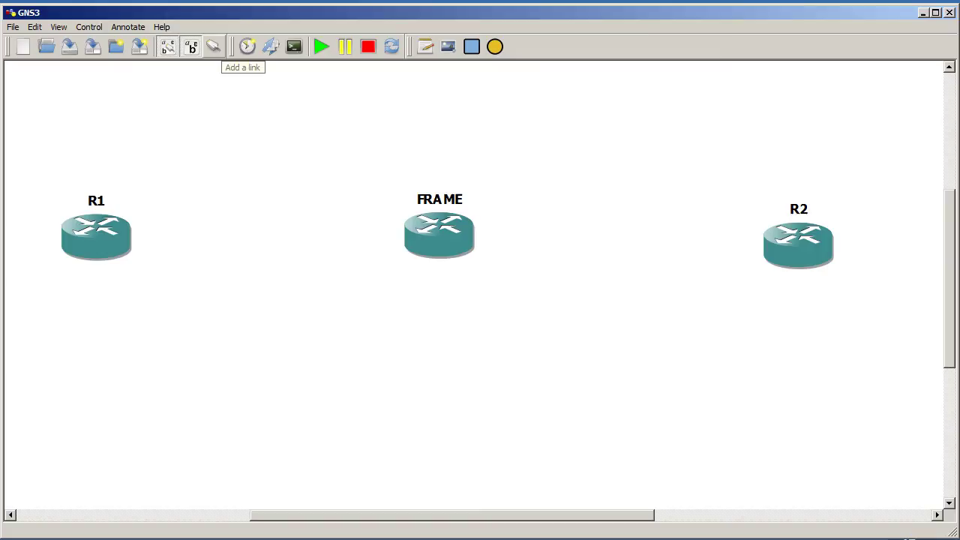
- Link R1's s0/0 interface to s0/0 on the FRAME router
click(214, 47)
click(110, 231)
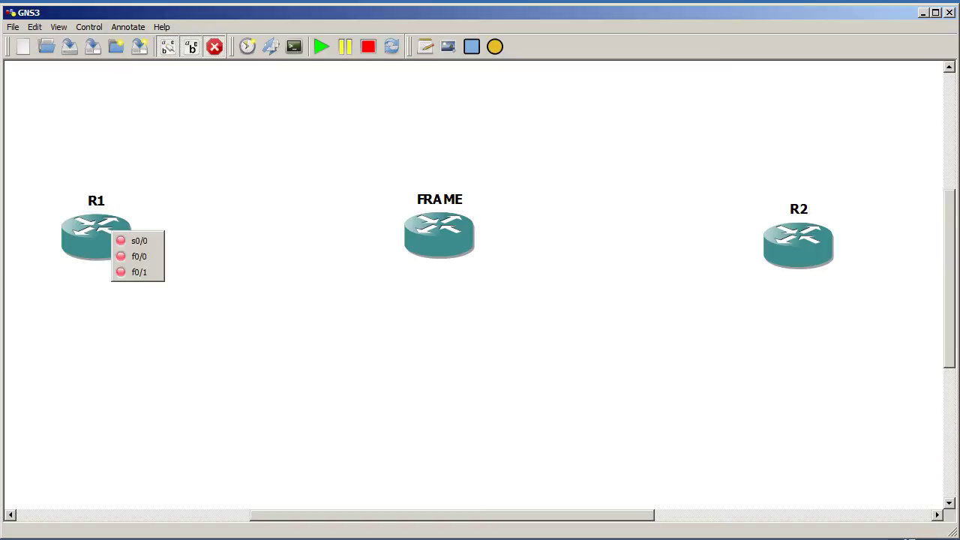
click(139, 240)
click(435, 229)
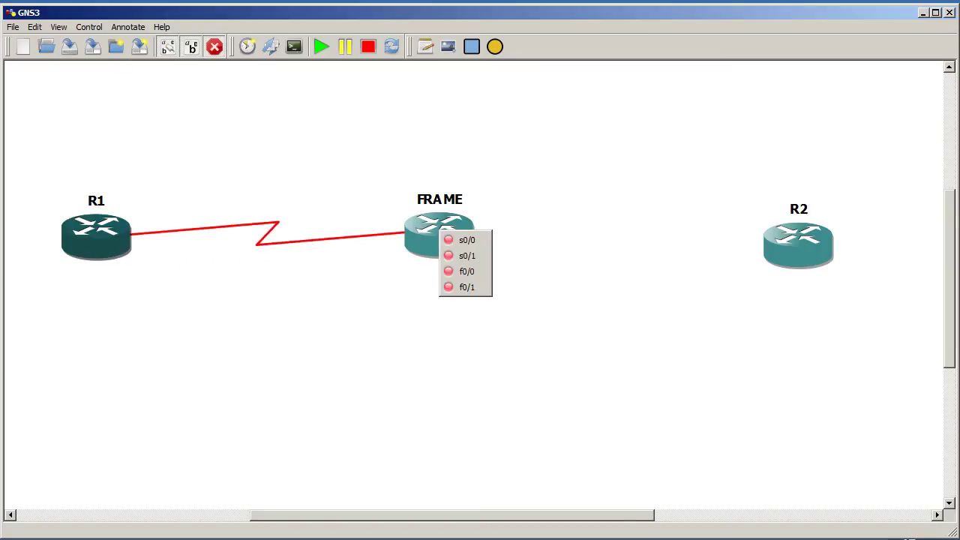
click(459, 240)
- Link s0/1 on the FRAME router to s0/0 on R2 and finish adding links
click(452, 241)
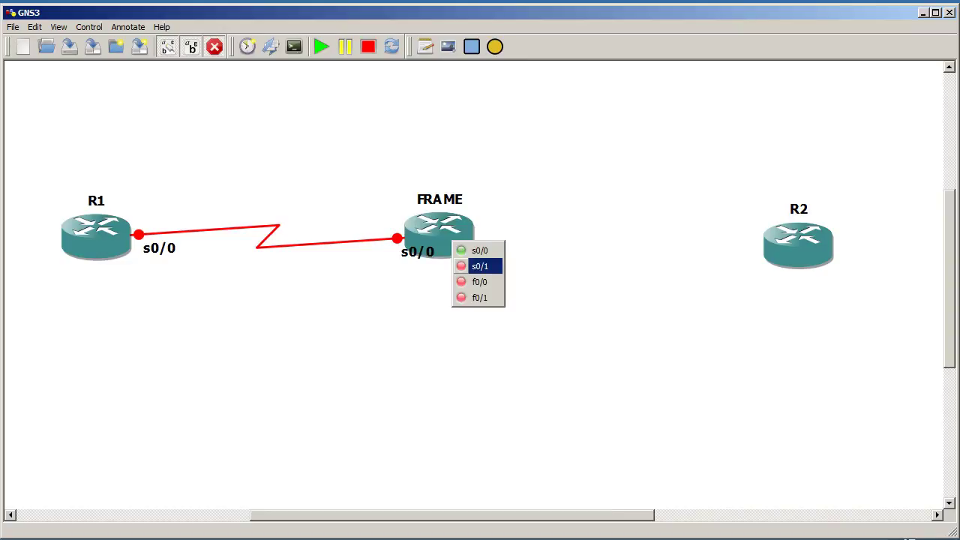
click(480, 266)
click(807, 249)
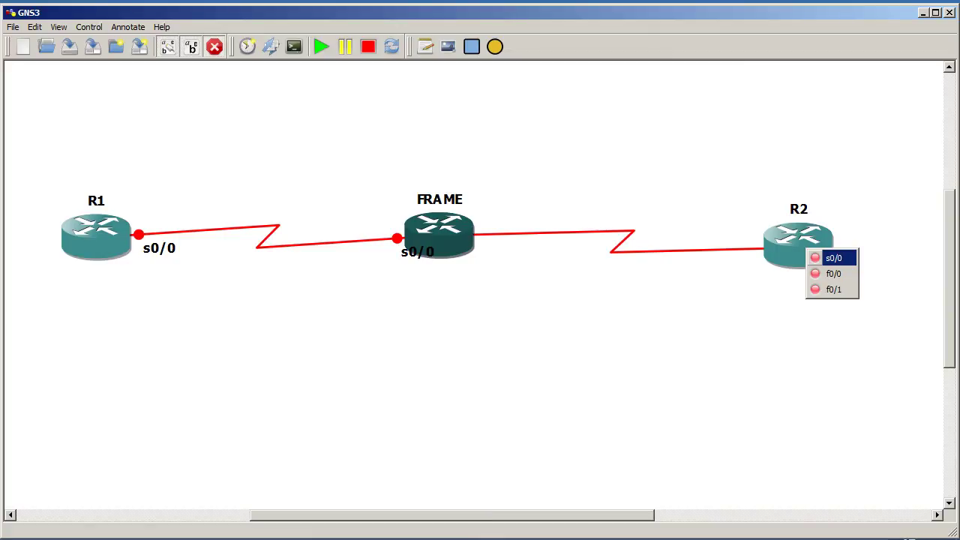
click(833, 258)
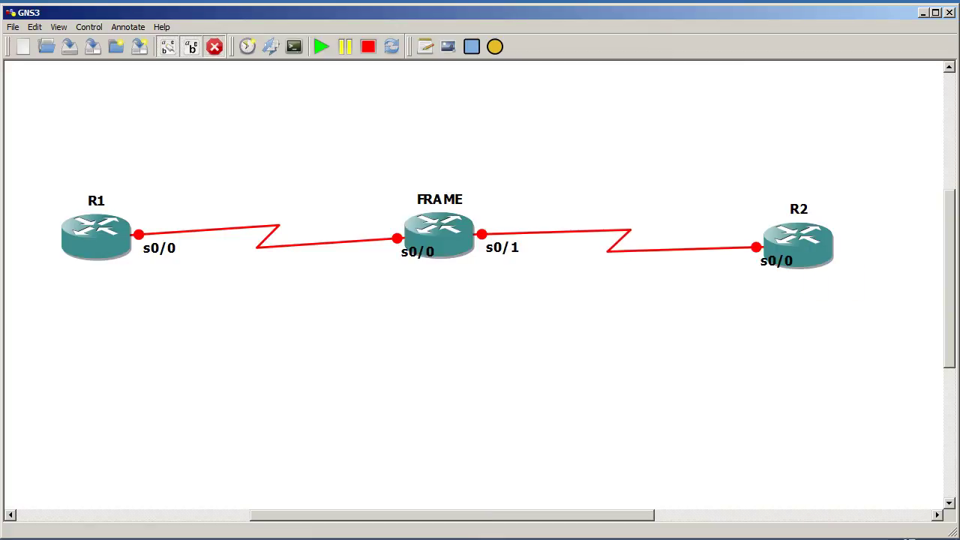
click(215, 47)
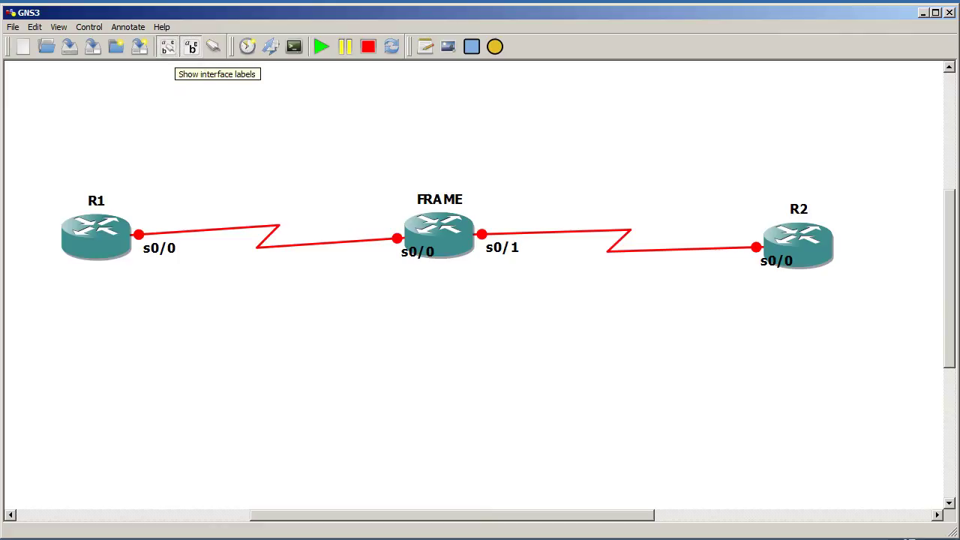
- Move the s0/0 labels beside FRAME and R2 clear of the router icons, leaving interface labels shown
drag(417, 252, 379, 254)
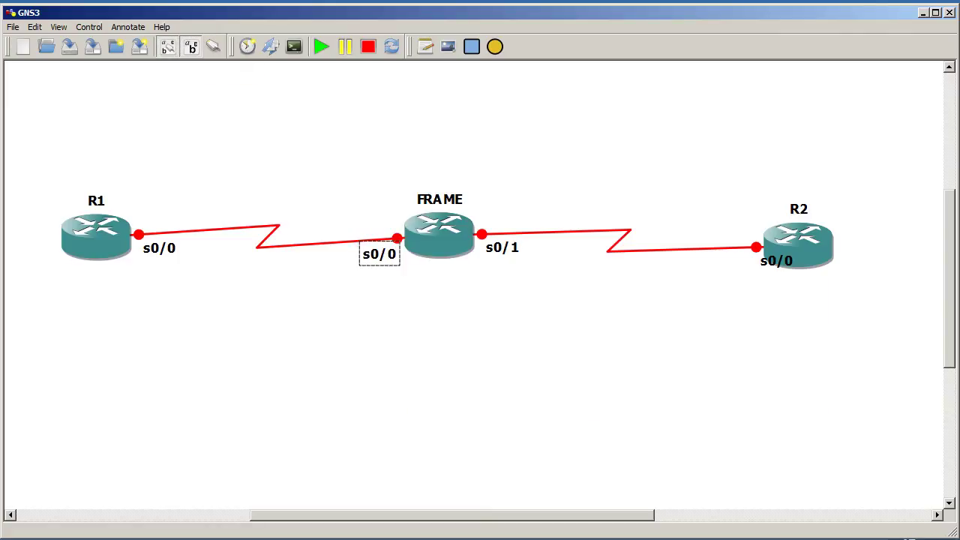
click(167, 46)
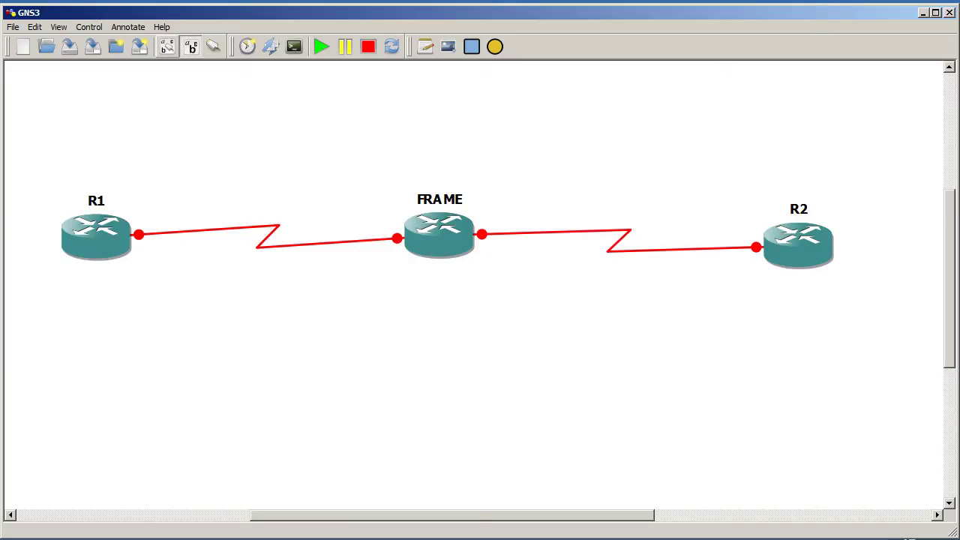
click(167, 46)
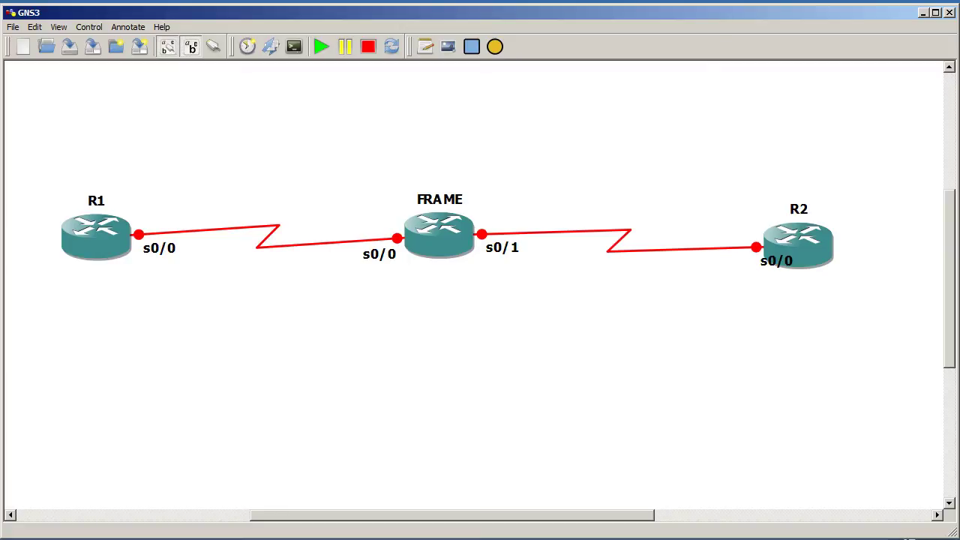
drag(777, 261, 730, 268)
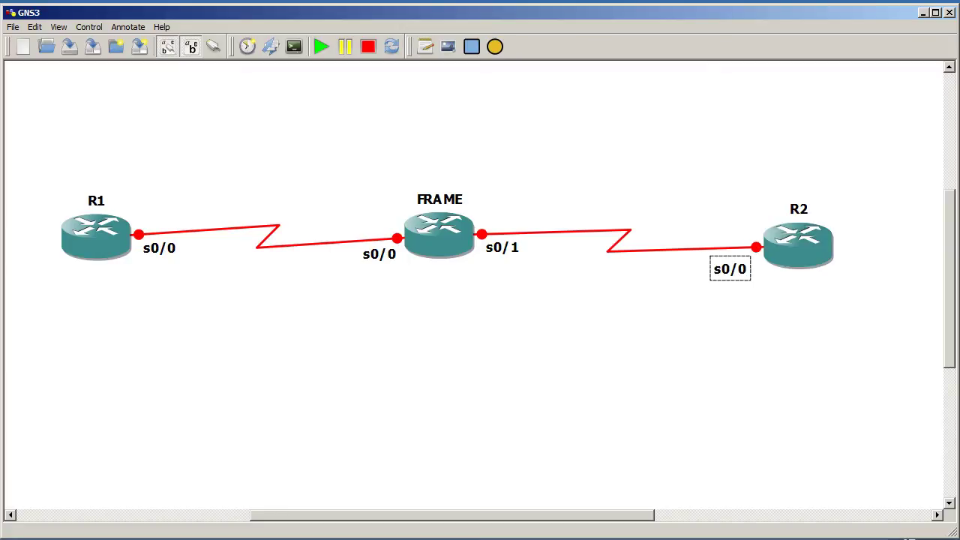
- Add the note "DLCI 102" and place it over the link between R1 and FRAME
click(293, 164)
text(DLCI 102)
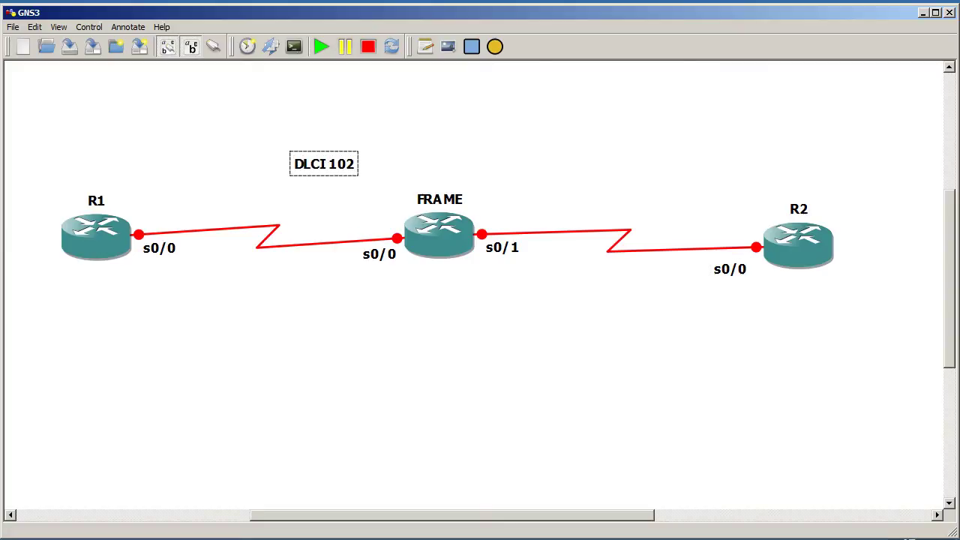
drag(324, 163, 259, 219)
- Add the note "DLCI 201" above the link between FRAME and R2, and raise the "DLCI 102" note slightly off its link
click(425, 46)
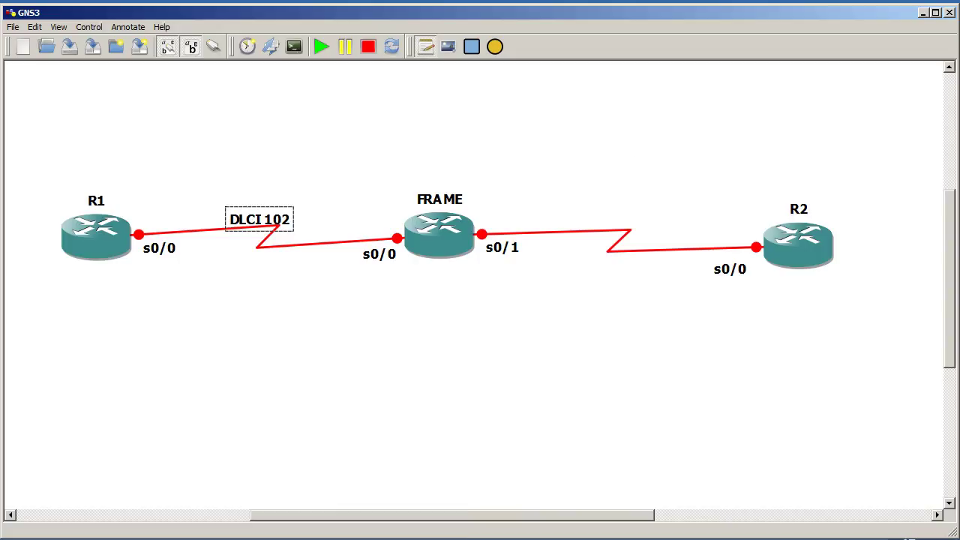
click(630, 169)
text(DLCI 201)
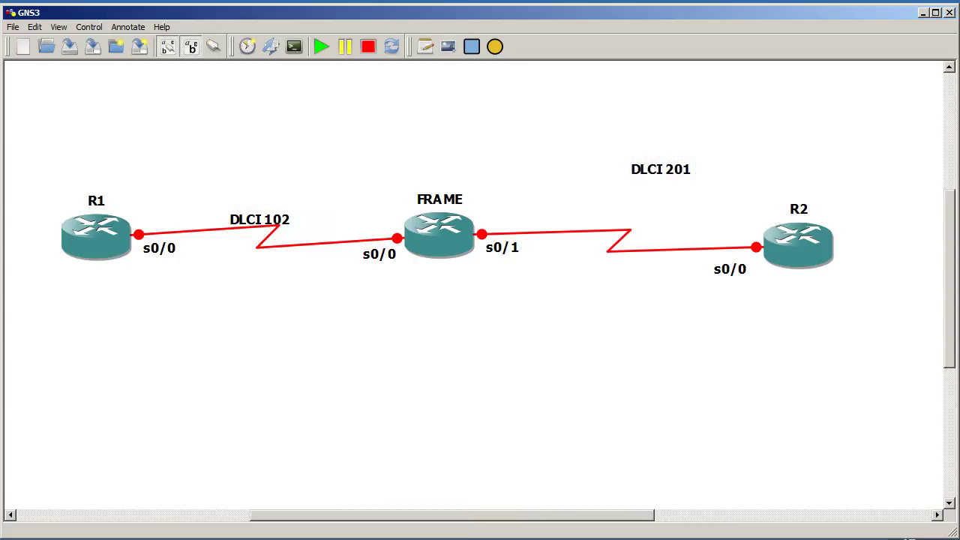
drag(661, 169, 655, 207)
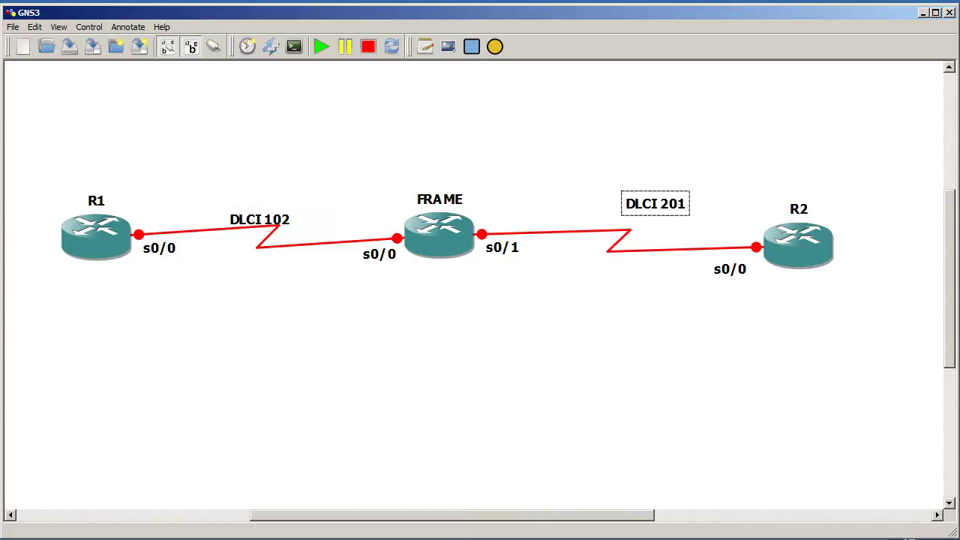
click(260, 219)
drag(259, 219, 261, 212)
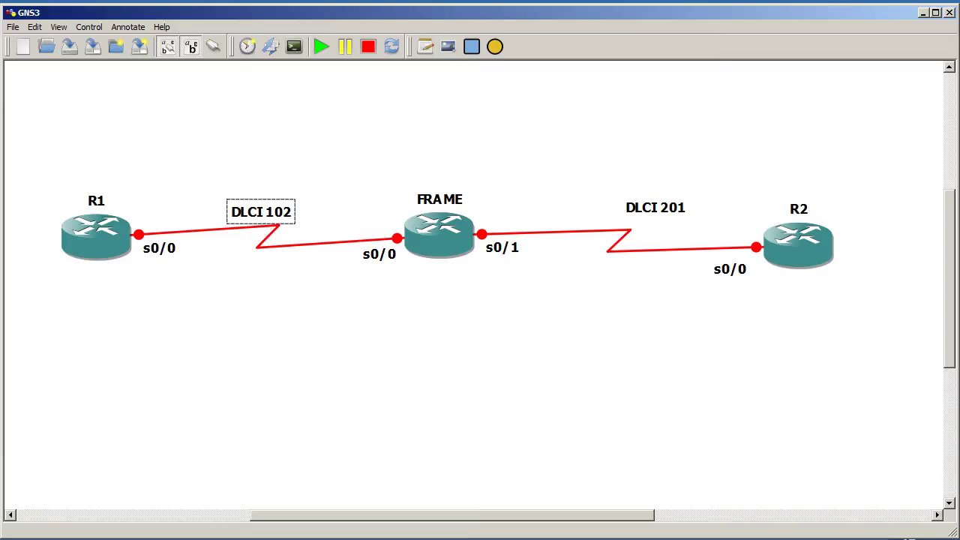
- Add the note "1.1.1.1/24" and place it below R1's s0/0 label
click(425, 47)
click(307, 112)
text(1.1.1.)
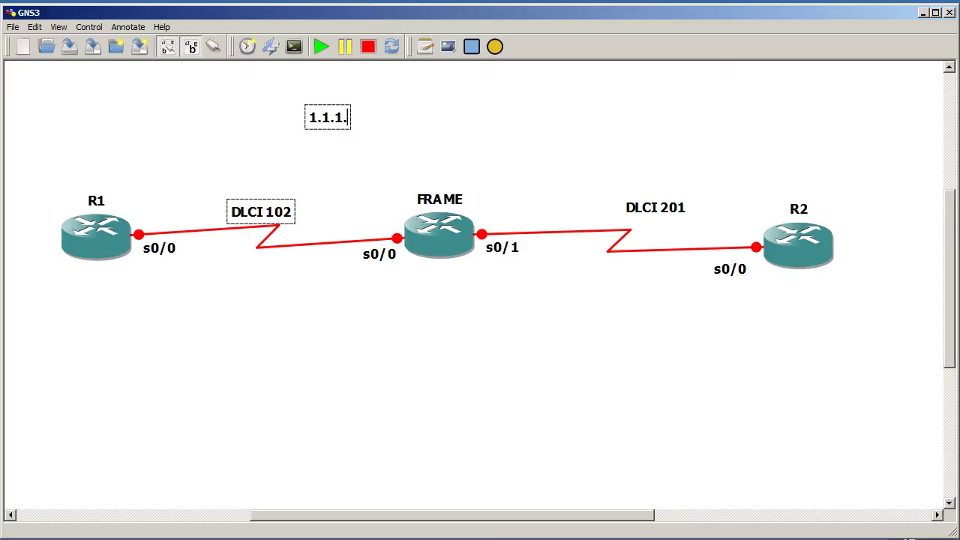
text(1/24)
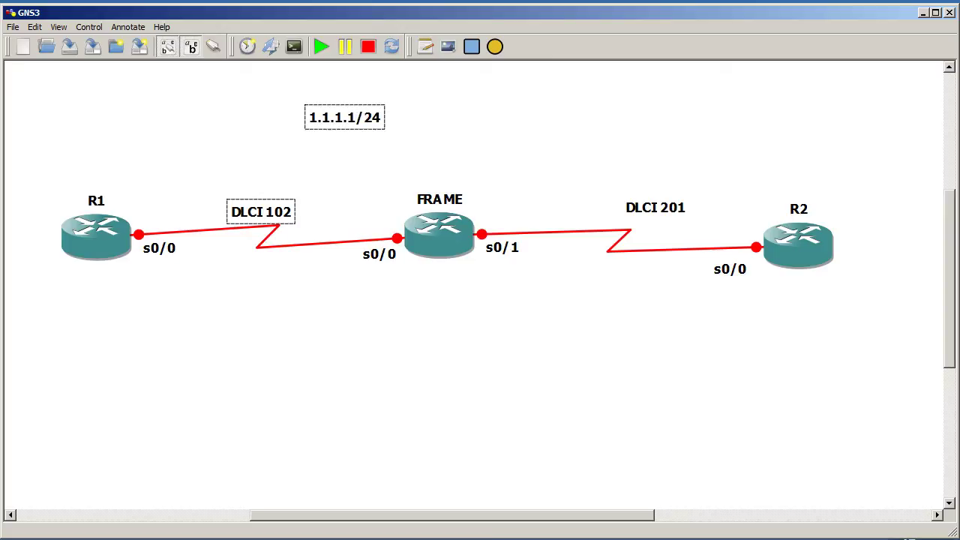
drag(345, 117, 188, 278)
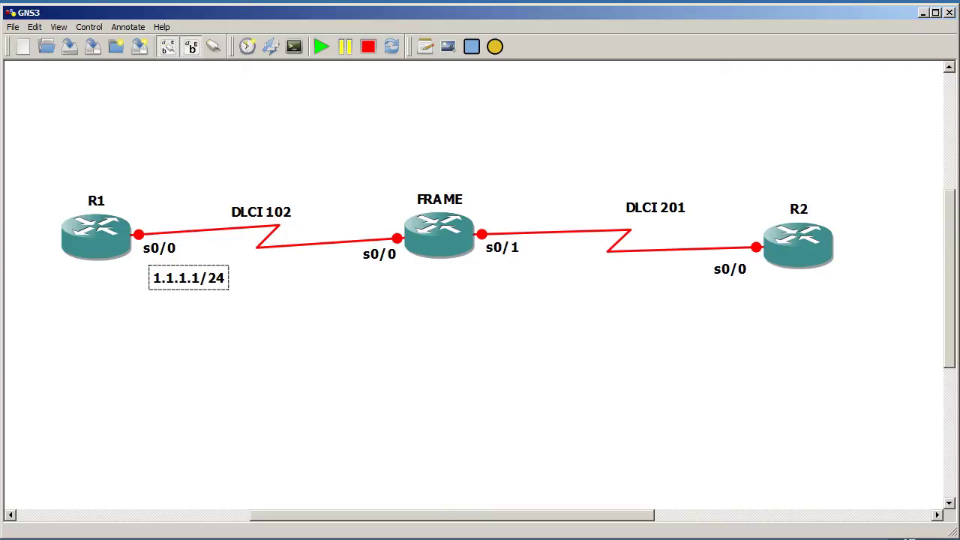
- Add the note "1.1.1.2/24" below R2's s0/0 label and nudge the "DLCI 201" note slightly upward
click(426, 47)
text(1.1.1.2/24)
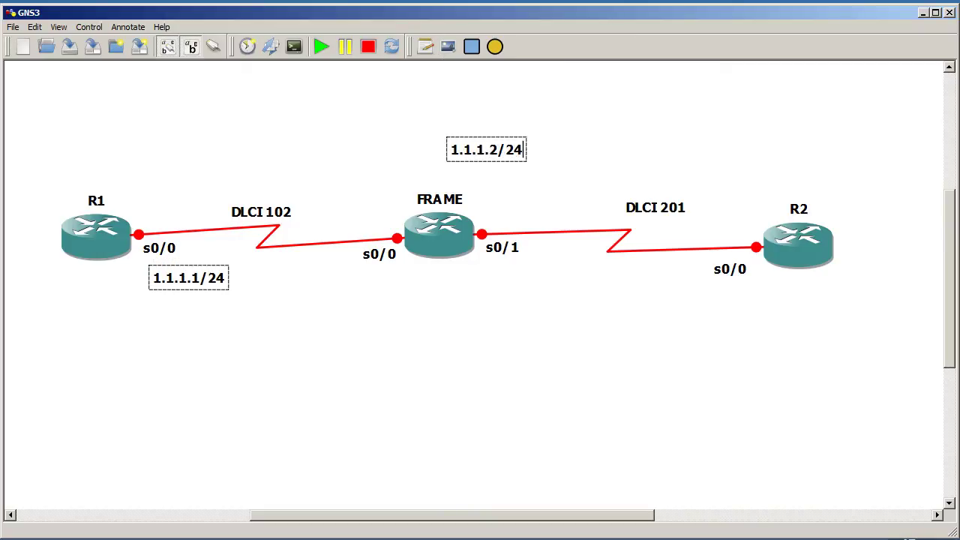
key(Escape)
drag(486, 149, 714, 299)
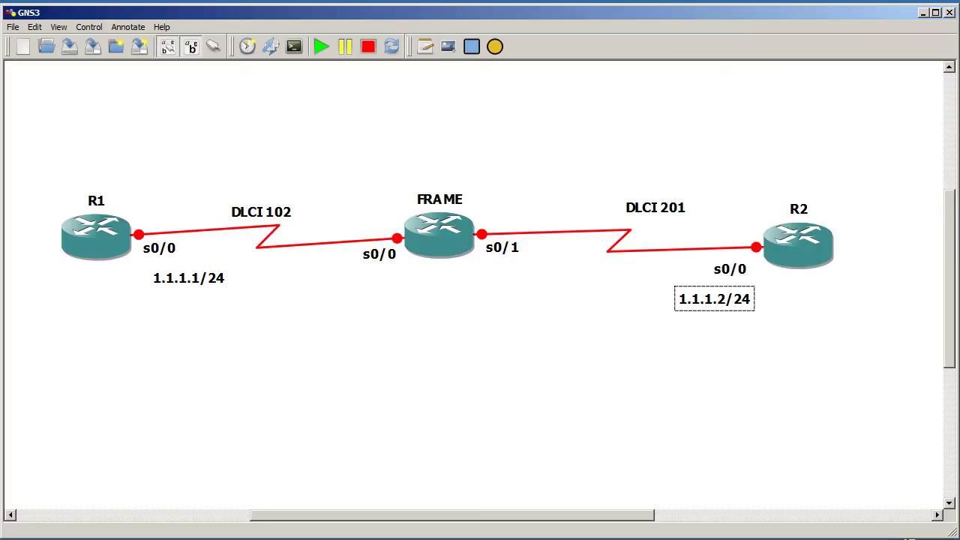
drag(655, 208, 653, 205)
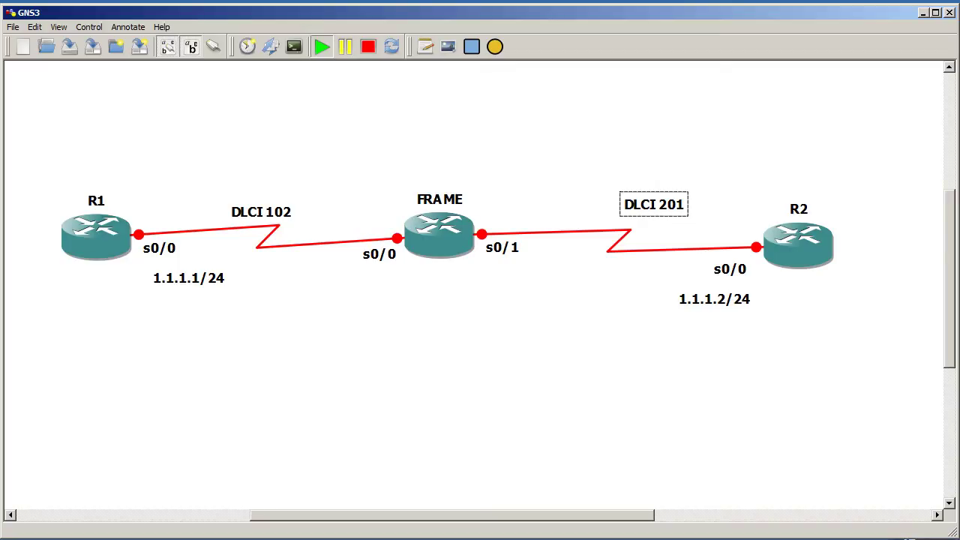
- Start all the routers and view the program's version in its About information
click(162, 27)
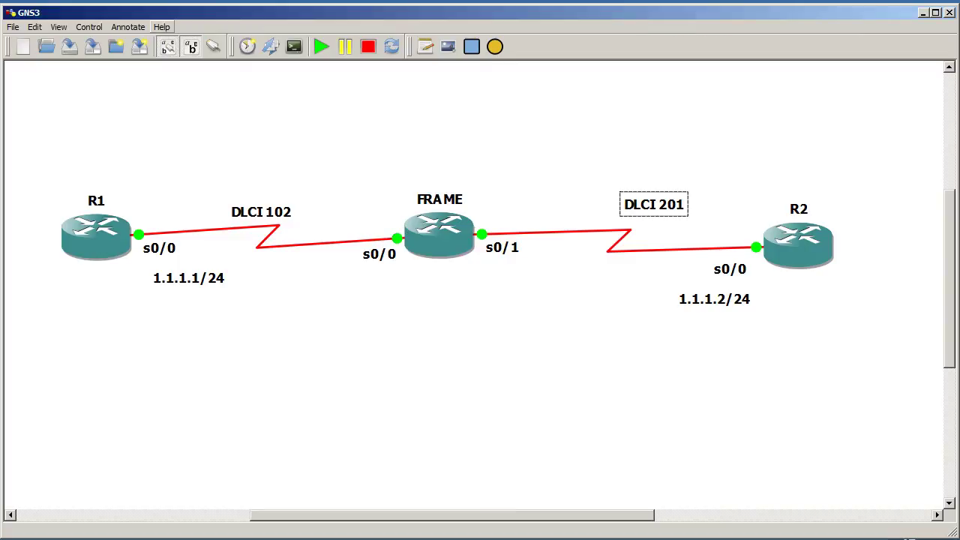
click(161, 27)
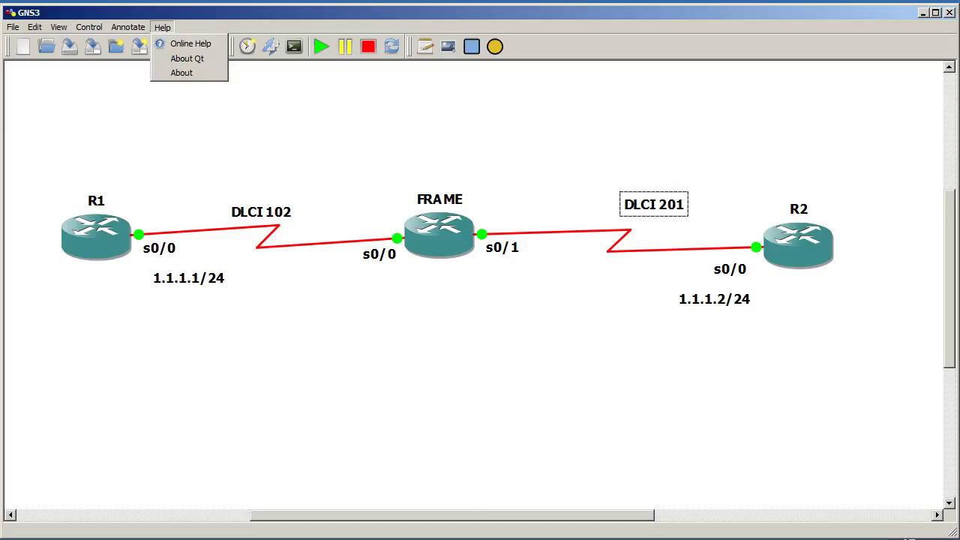
click(180, 73)
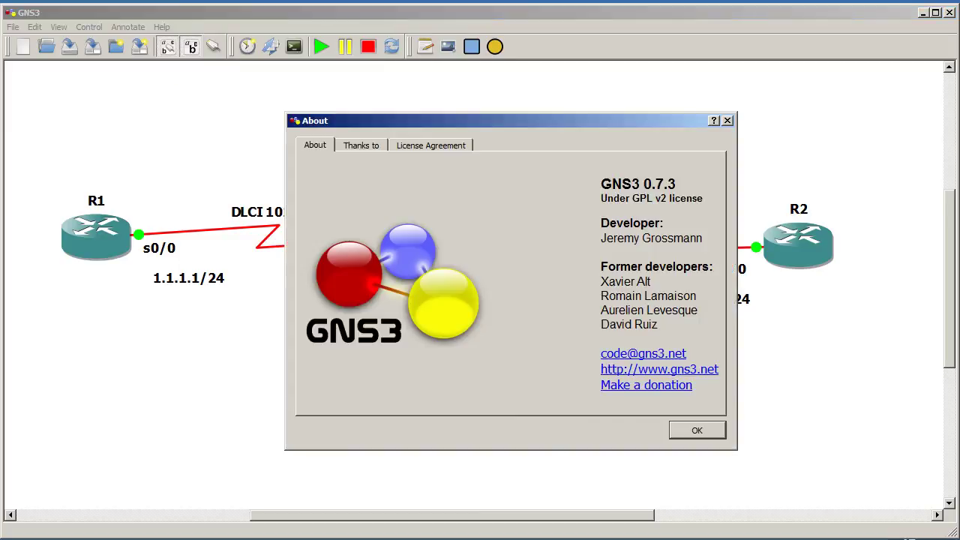
key(Return)
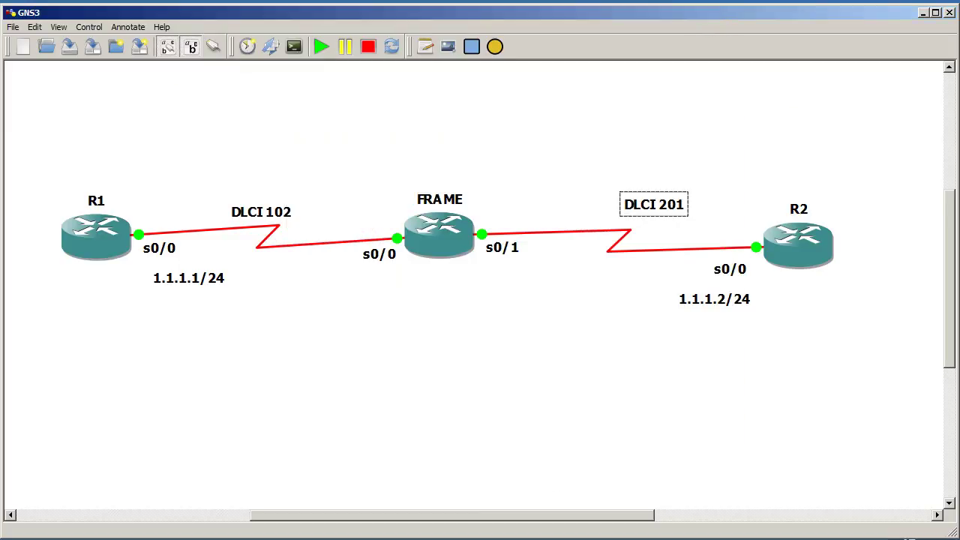
- Open the router consoles and bring up R1's command prompt
click(294, 46)
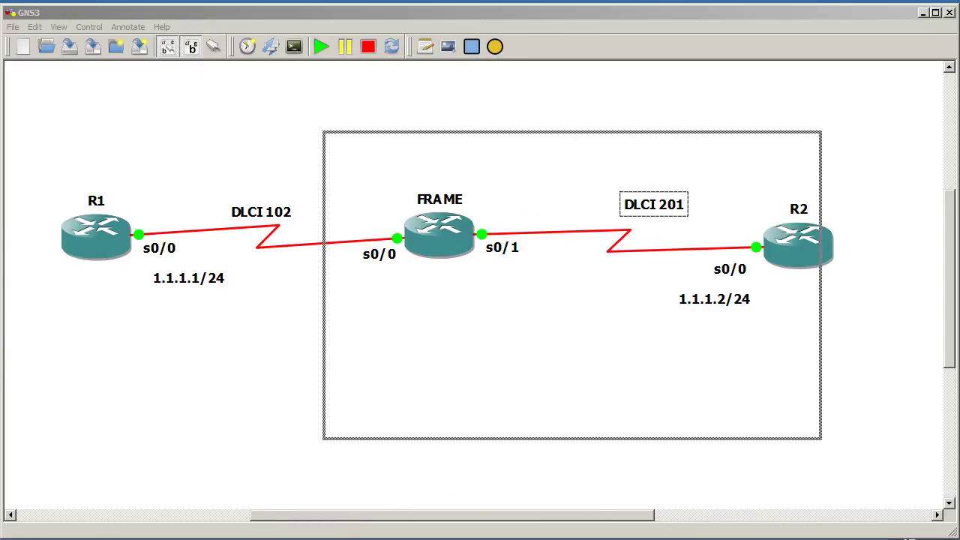
key(Return)
key(Return)
key(Return)
key(Return)
key(Return)
key(Return)
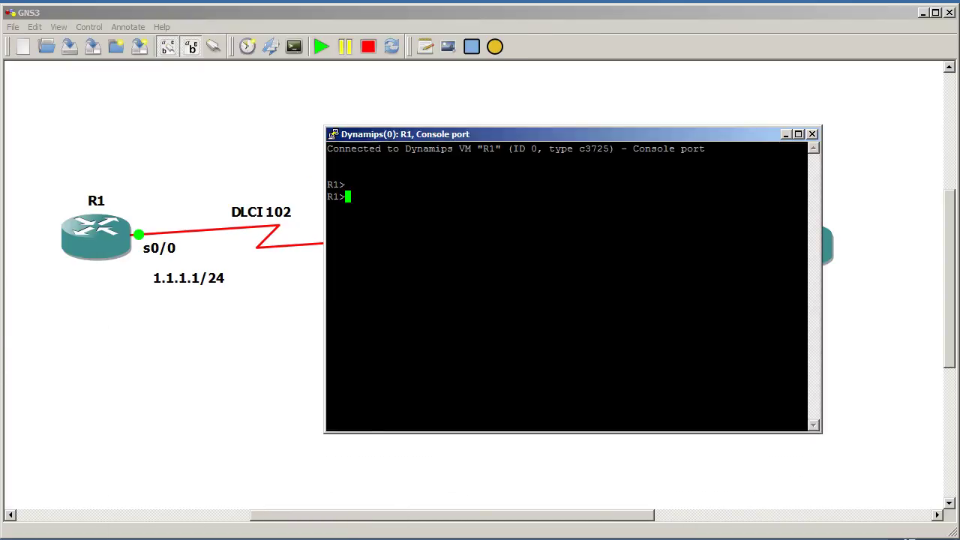
- Enter configuration mode on R1 and set the encapsulation of interface serial 0/0 to frame-relay
text(en)
key(Return)
text(conf t)
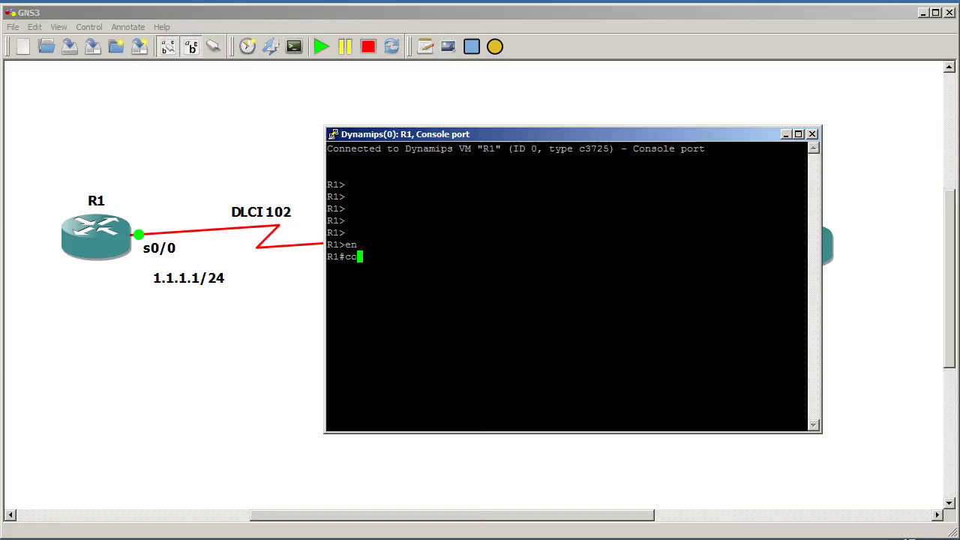
key(Return)
text(int )
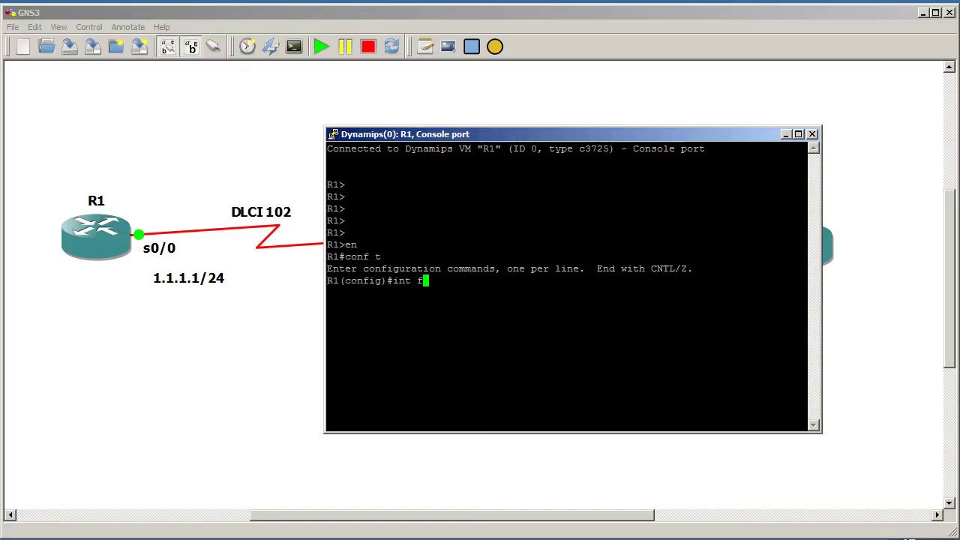
text(serial 0/0)
key(Return)
text(encap frame-)
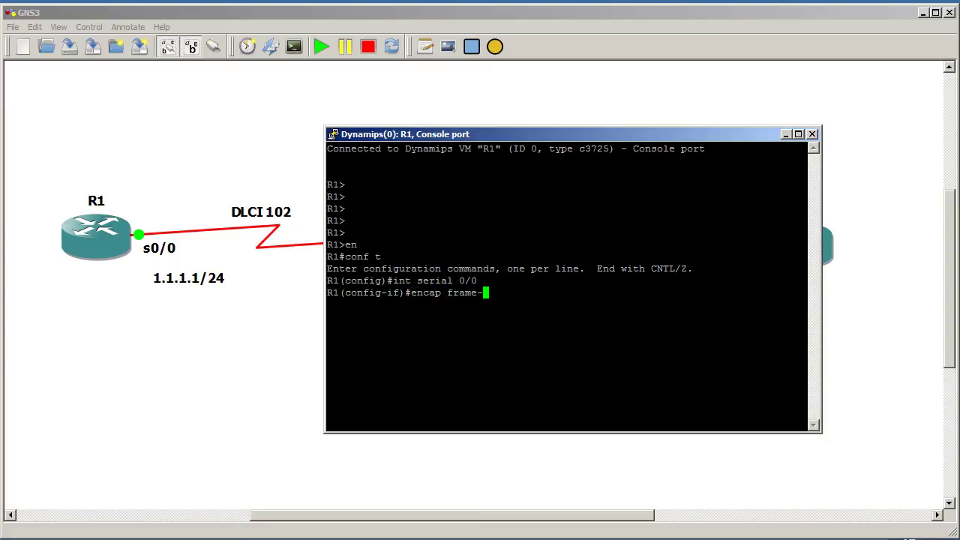
key(Tab)
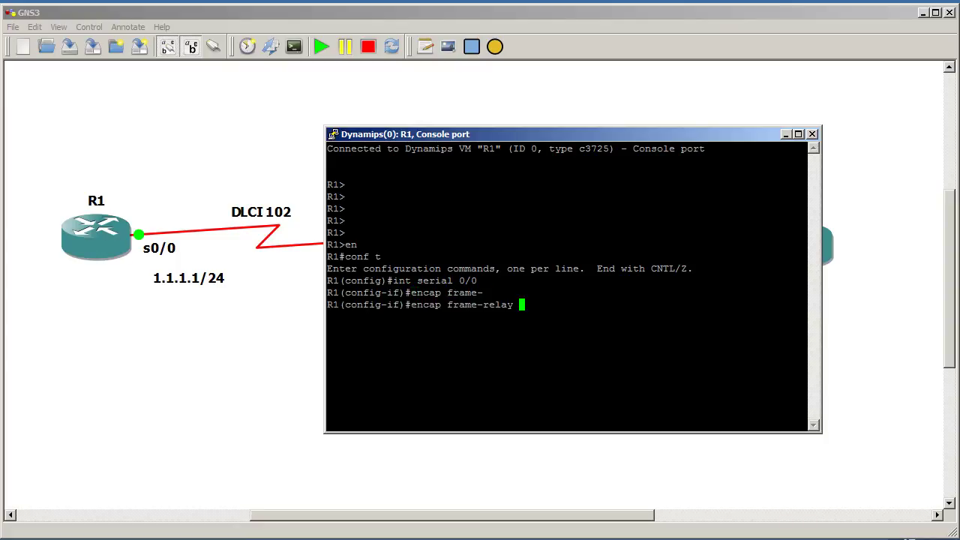
key(Return)
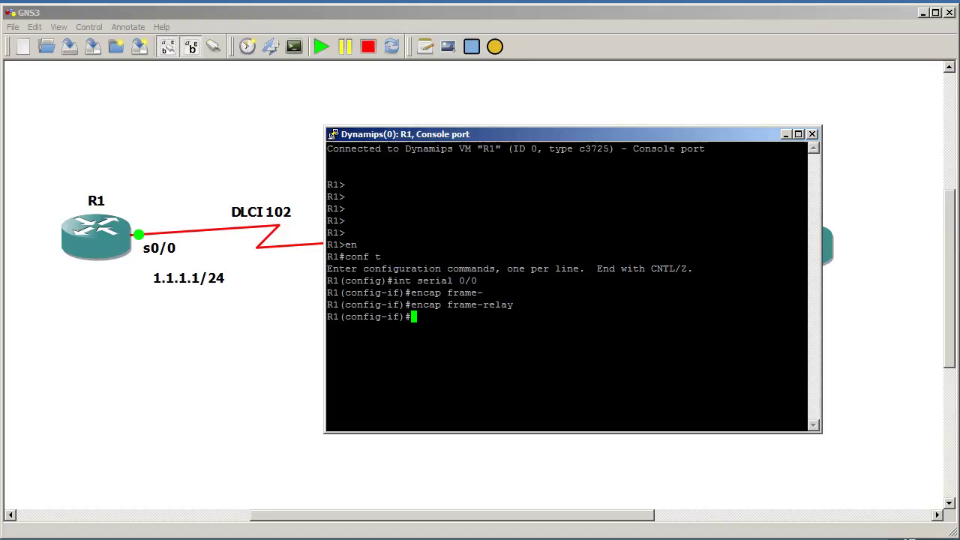
- Assign IP address 1.1.1.1 with mask 255.255.255.0 to R1's serial 0/0 and enable the interface
text(ip add)
key(Tab)
text(1.1.1)
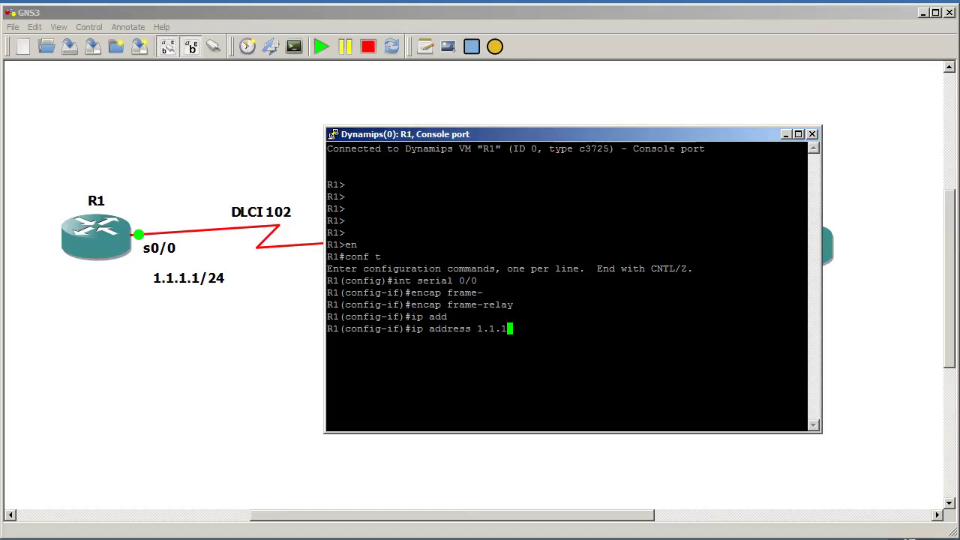
text(.1 255.255.255.255.0)
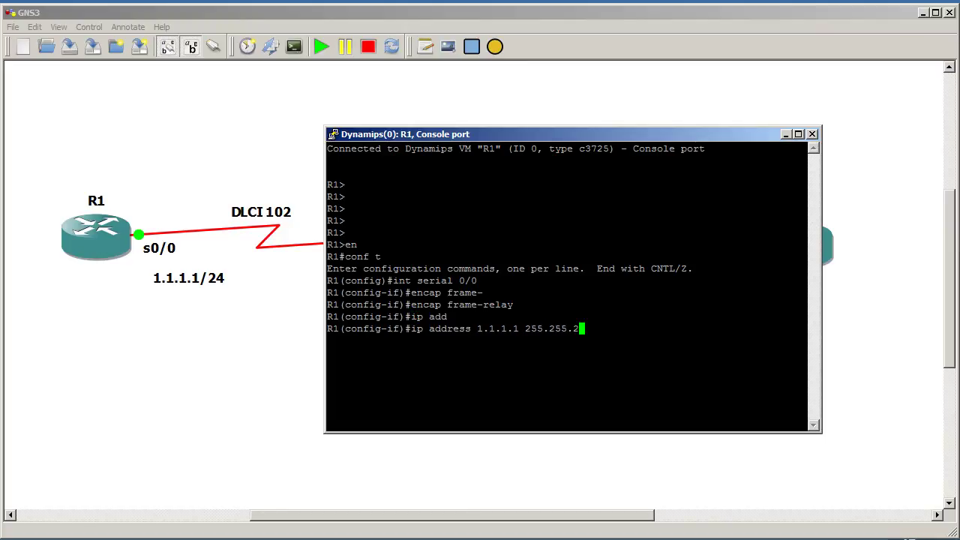
key(Return)
text(no shut)
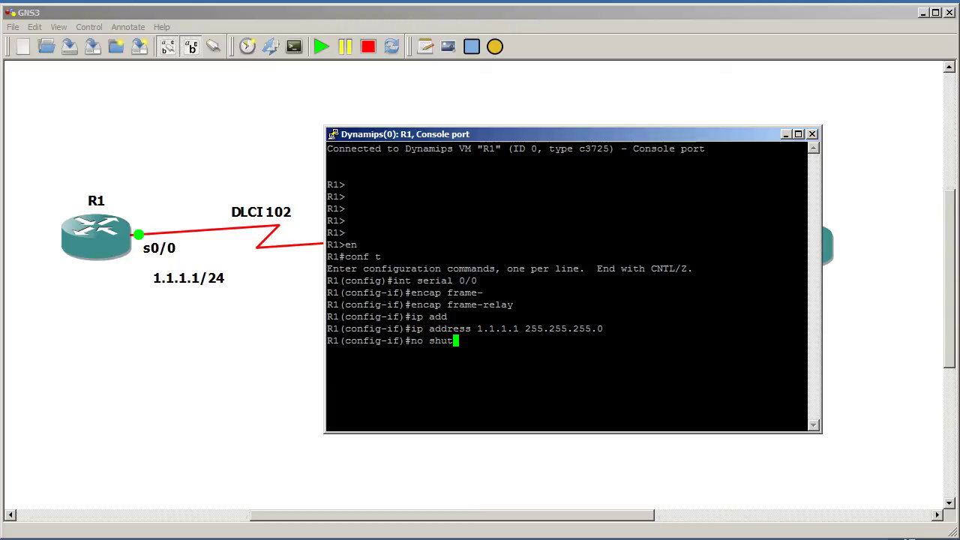
key(Return)
- Move R1's console out of the way, bring up R2's console and enter global configuration mode
drag(573, 133, 0, 132)
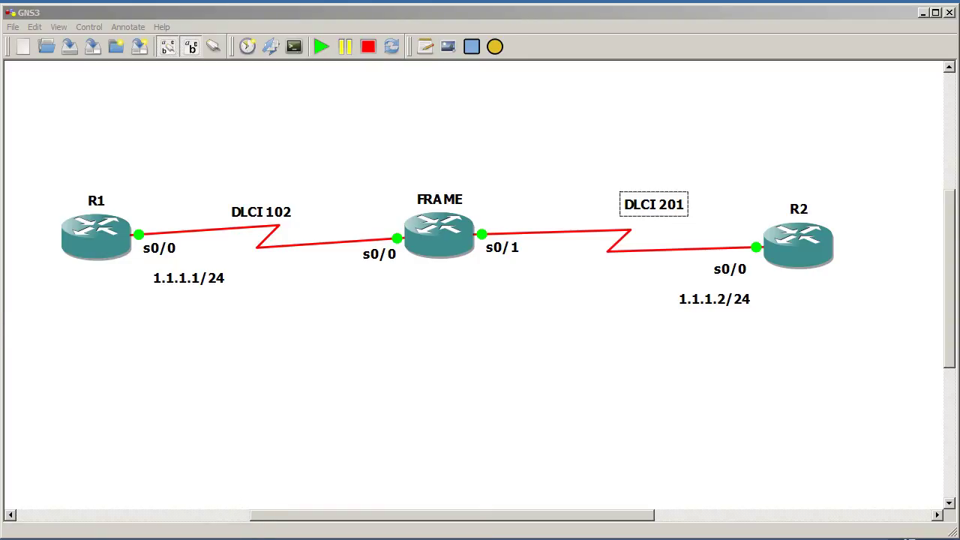
key(alt+Tab)
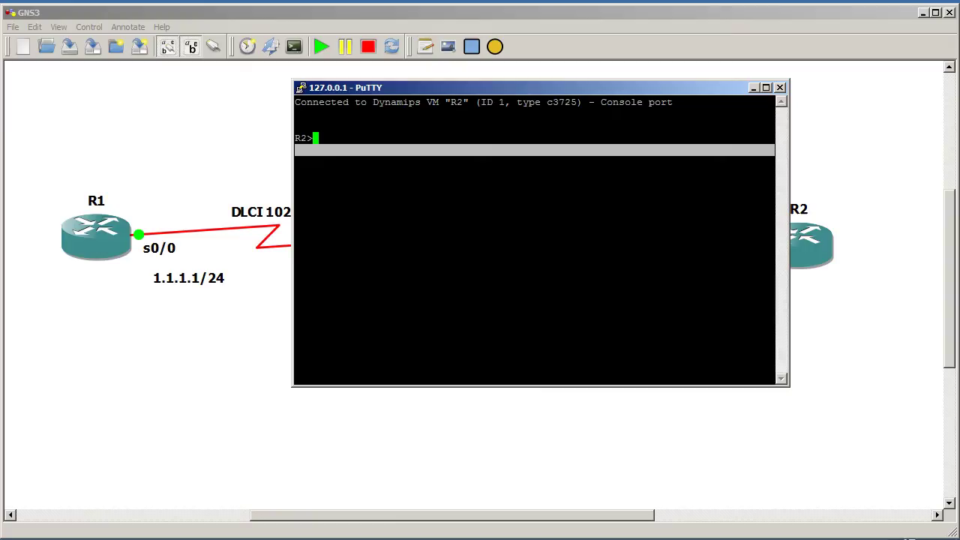
text(en)
key(Return)
text(conf t)
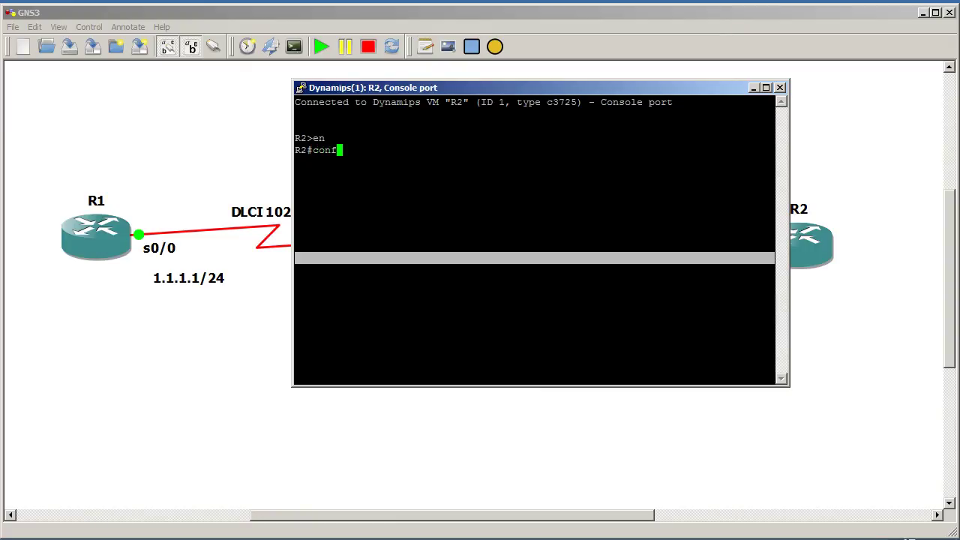
key(Return)
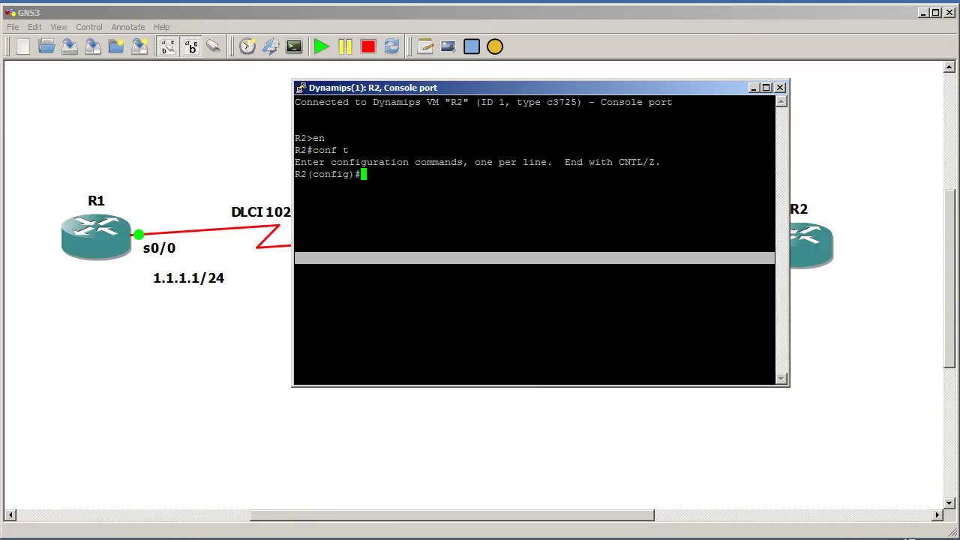
- Set the encapsulation of R2's interface serial 0/0 to frame-relay
text(int fast)
key(BackSpace)
key(BackSpace)
key(BackSpace)
key(BackSpace)
key(BackSpace)
text(serial 0/0)
key(Return)
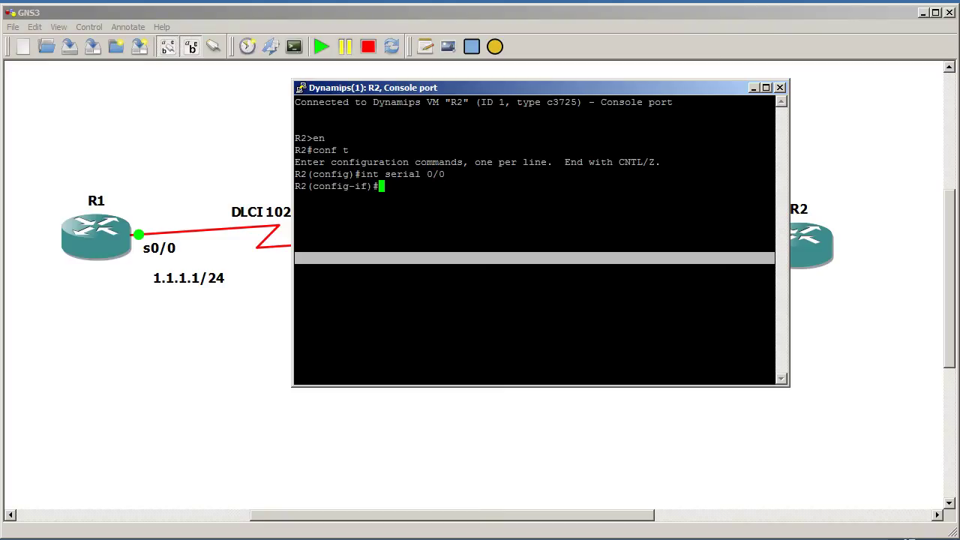
text(encap frame)
key(Tab)
key(Return)
- Assign IP address 1.1.1.2 with mask 255.255.255.0 to R2's serial 0/0 and enable the interface
text(ip)
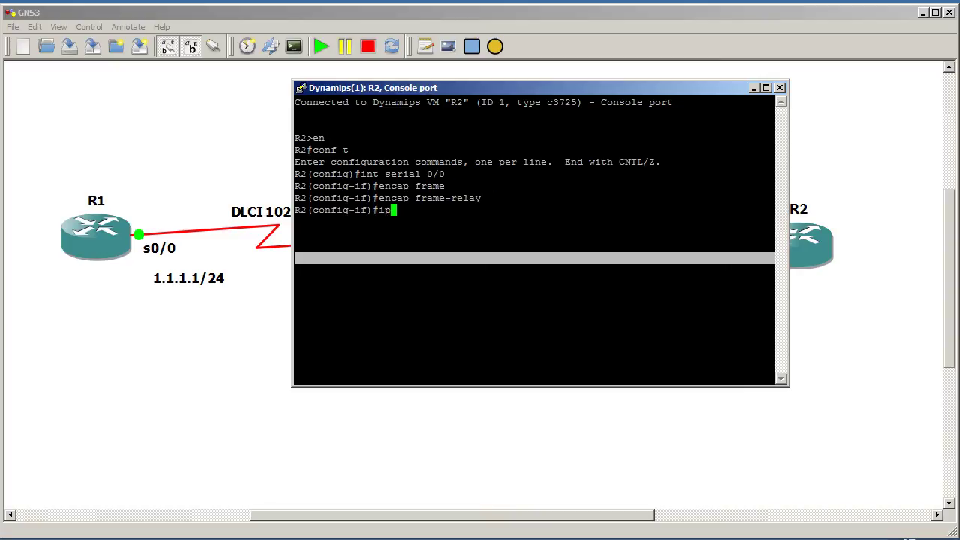
text( add)
key(Tab)
text(1.1.1.2 2)
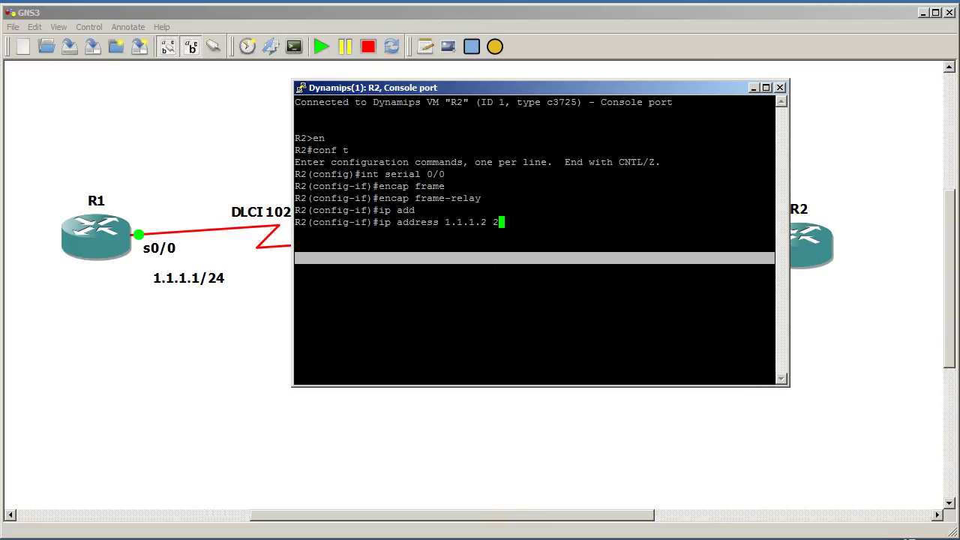
text(55.255.255.0)
key(Return)
text(nfig-if)#n)
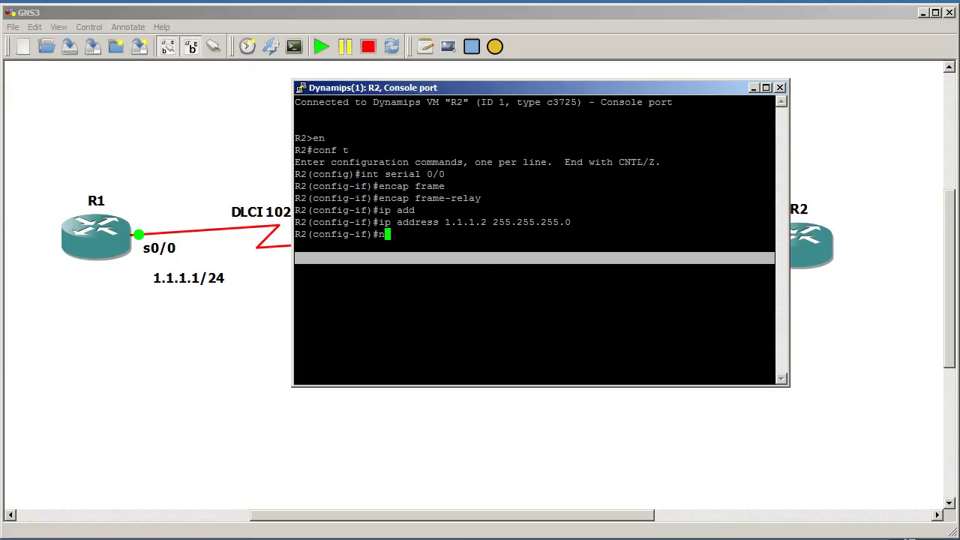
text(o shut)
key(Return)
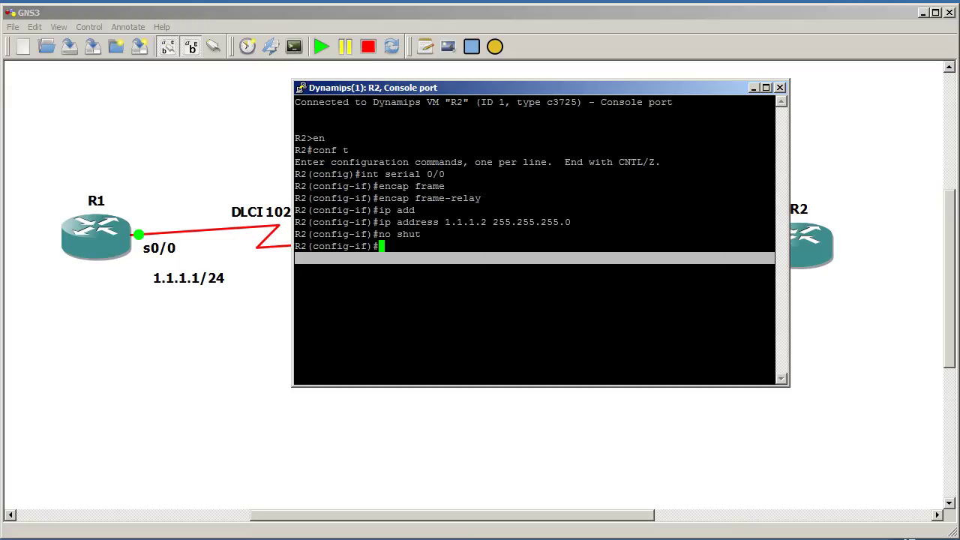
- Bring up the FRAME router's console and enter global configuration mode
key(alt+Tab)
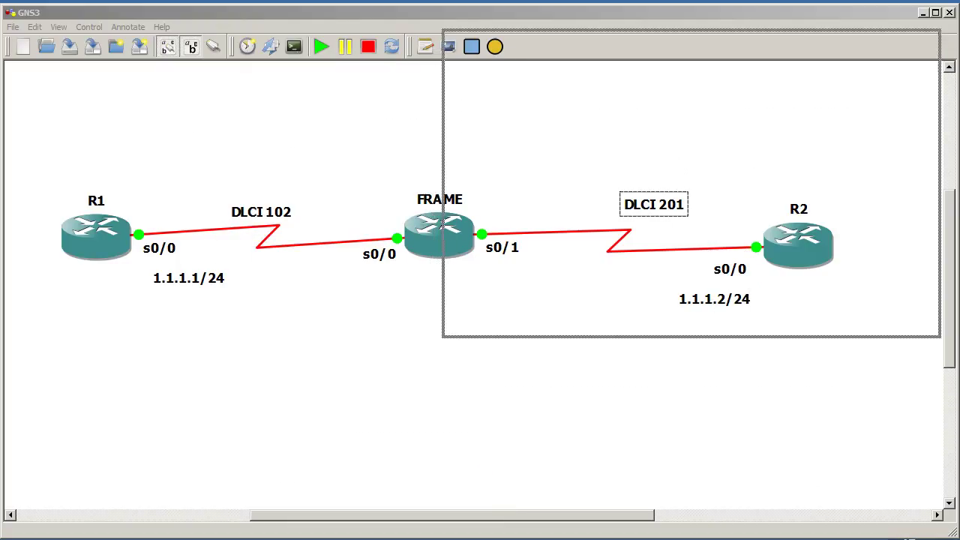
drag(626, 220, 616, 207)
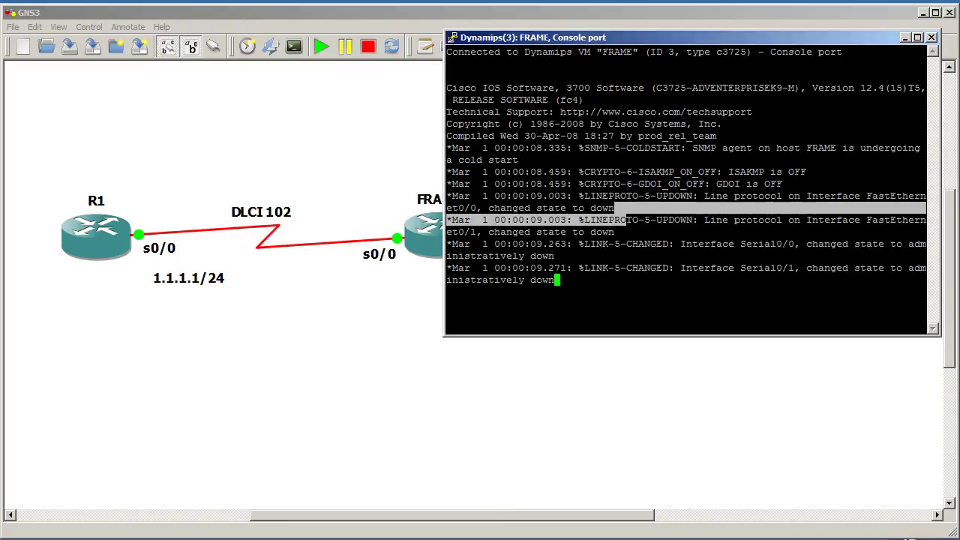
key(Return)
key(Return)
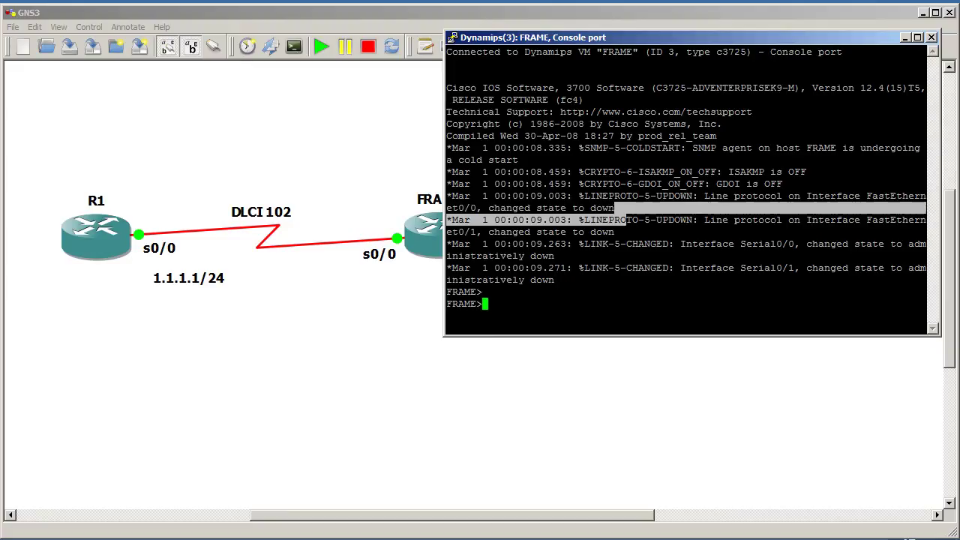
text(en)
key(Return)
text(conf )
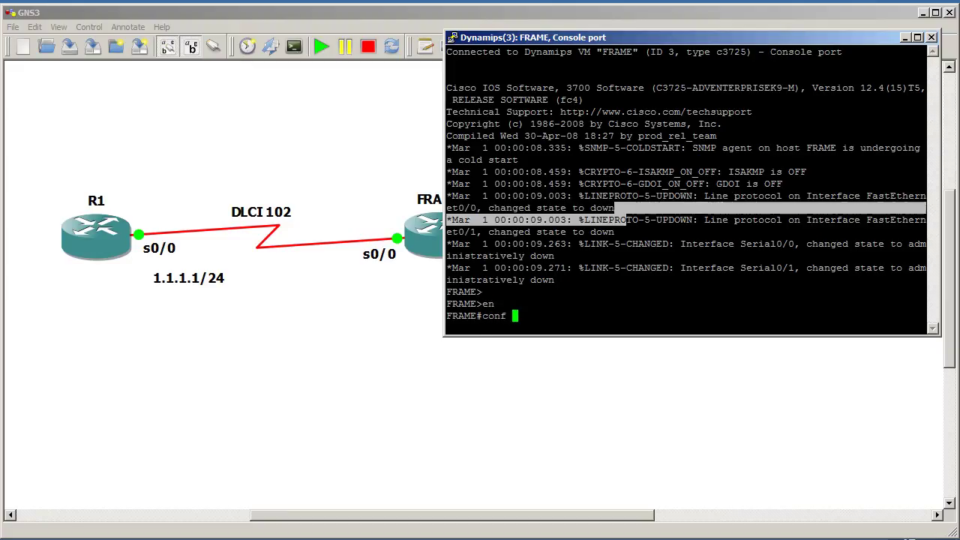
text(t)
key(Return)
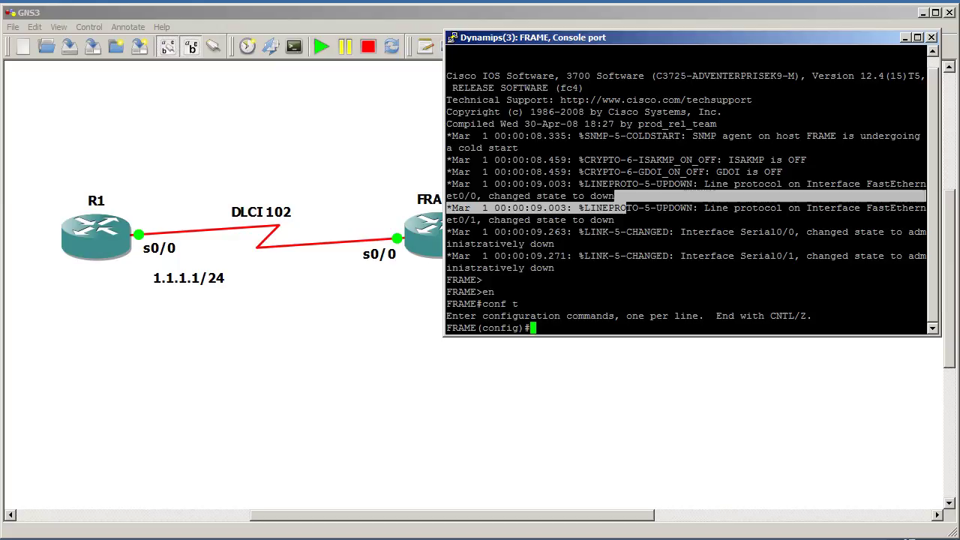
- Enter interface configuration mode for serial 0/0 on the FRAME router
text(int serial 0/0)
key(Return)
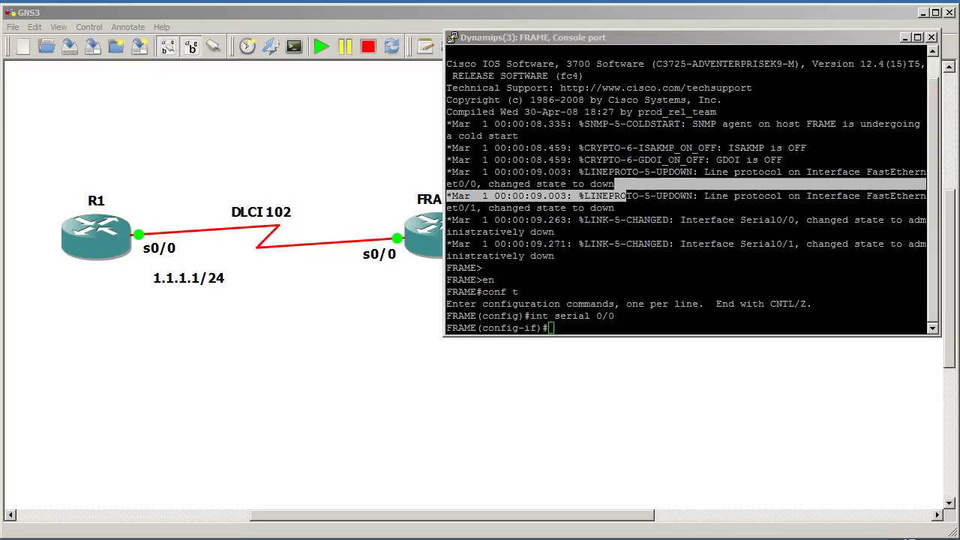
key(alt+Tab)
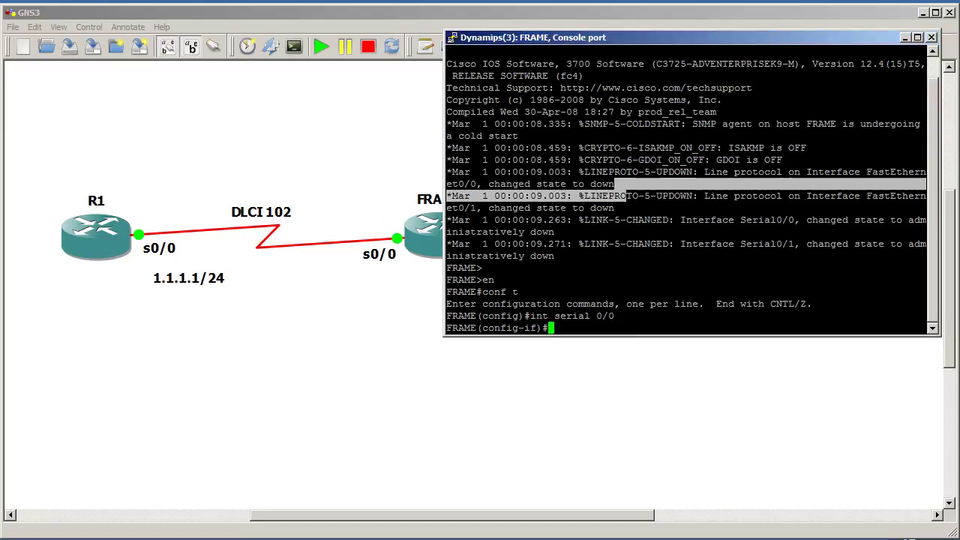
key(Escape)
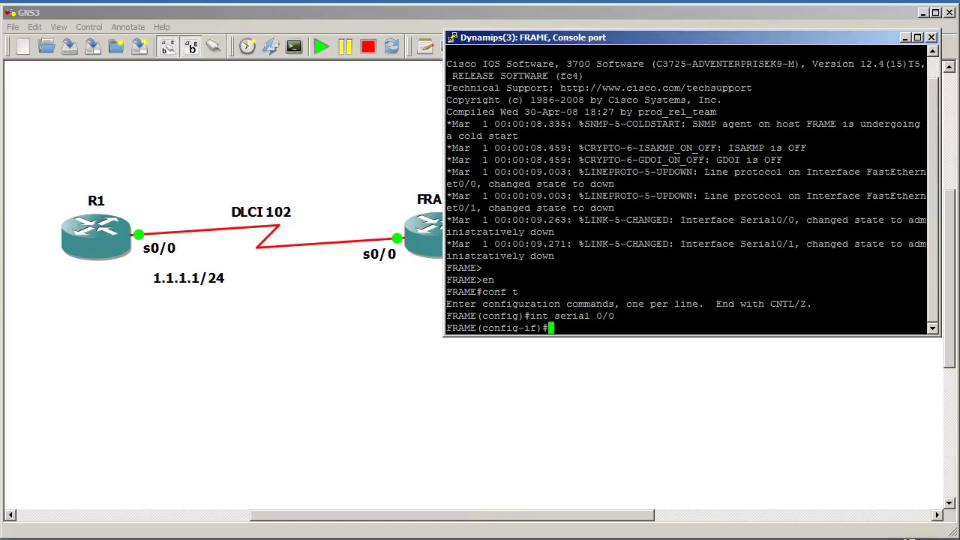
text(clockrate ?)
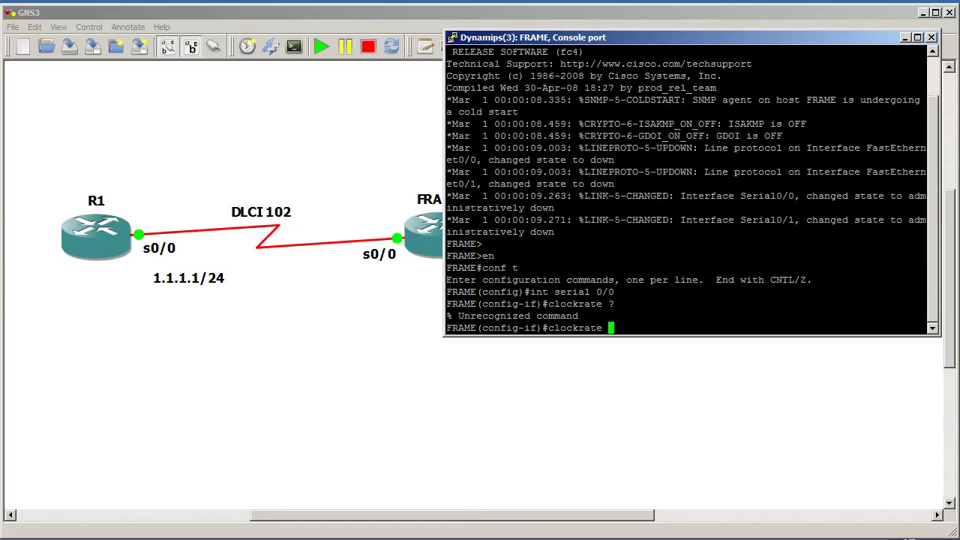
key(BackSpace)
key(BackSpace)
key(BackSpace)
key(BackSpace)
key(BackSpace)
key(BackSpace)
key(BackSpace)
key(BackSpace)
key(BackSpace)
key(BackSpace)
- Set the encapsulation of the FRAME router's serial 0/0 to frame-relay
text(encap frame)
key(Tab)
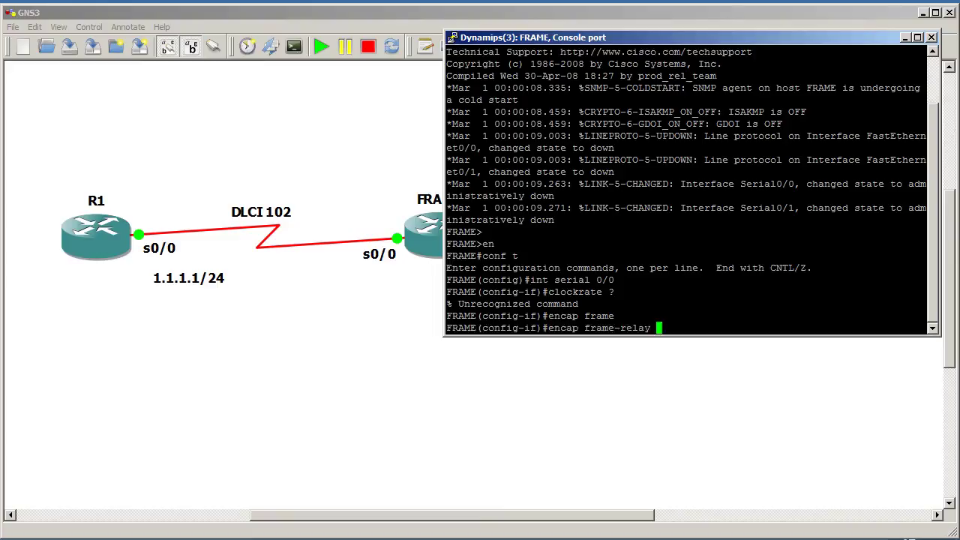
key(Return)
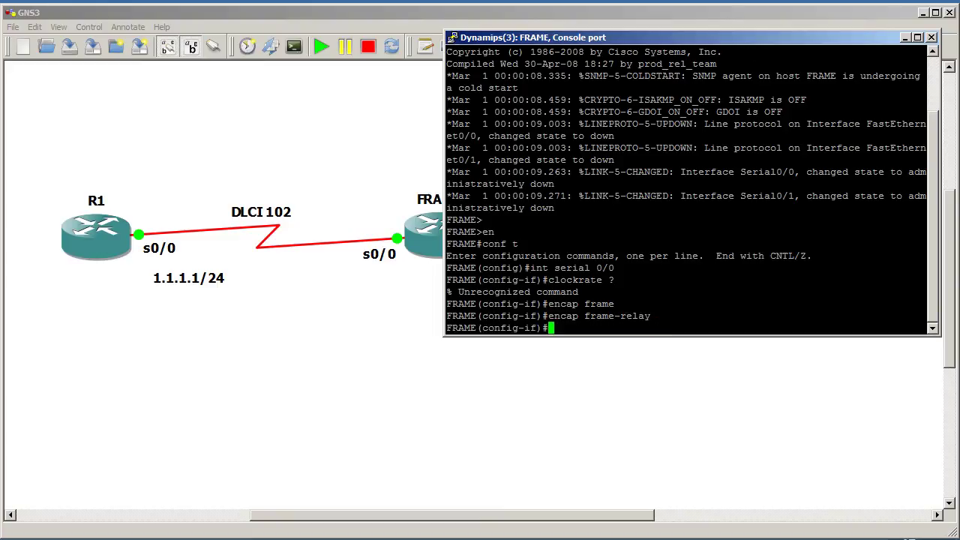
- Work out the clock rate command's syntax for FRAME's serial 0/0 and list the available speeds with inline help
text(clockrate ?)
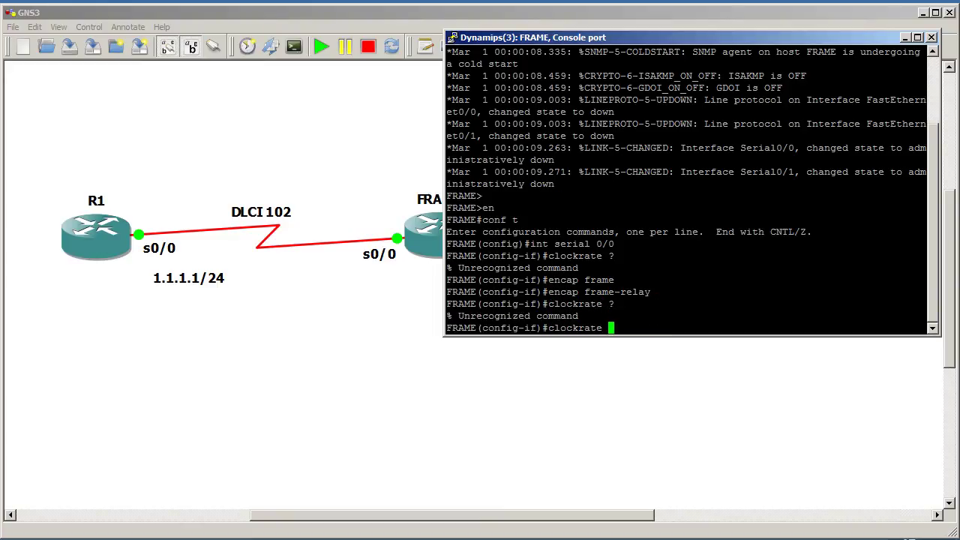
key(BackSpace)
key(BackSpace)
key(BackSpace)
key(BackSpace)
key(BackSpace)
text(?)
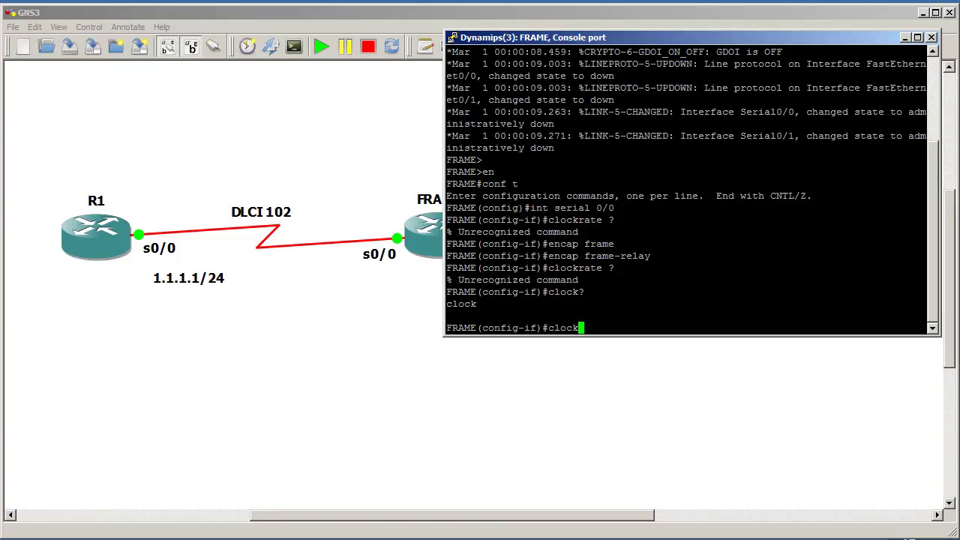
text( ?rate )
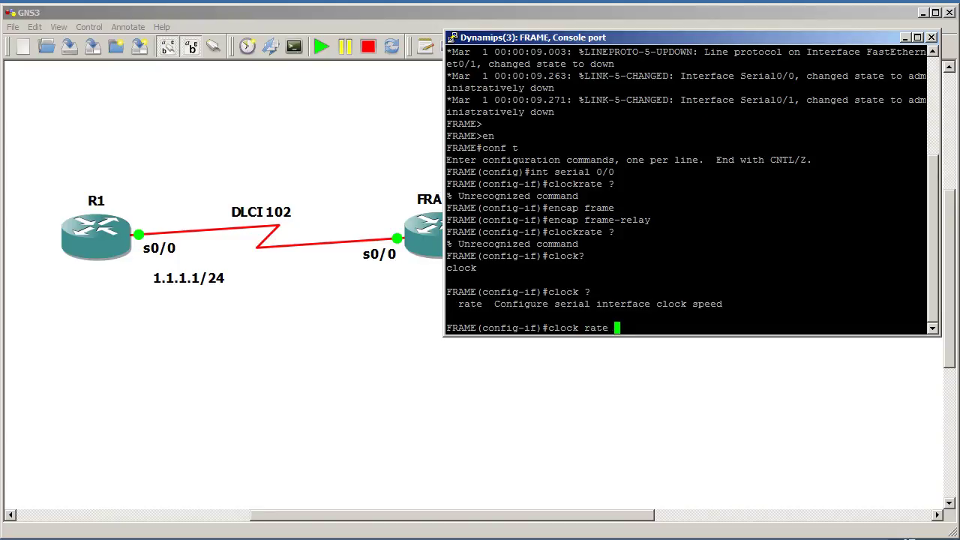
text(?)
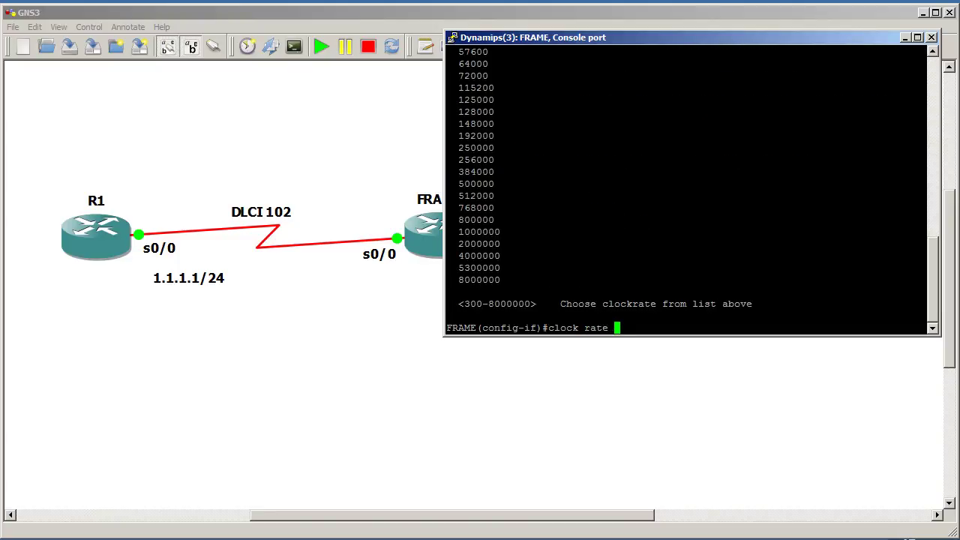
- Set the clock rate of FRAME's serial 0/0 to 56000, checking the list of allowed speeds
text(5600)
scroll(686, 187, up, 4)
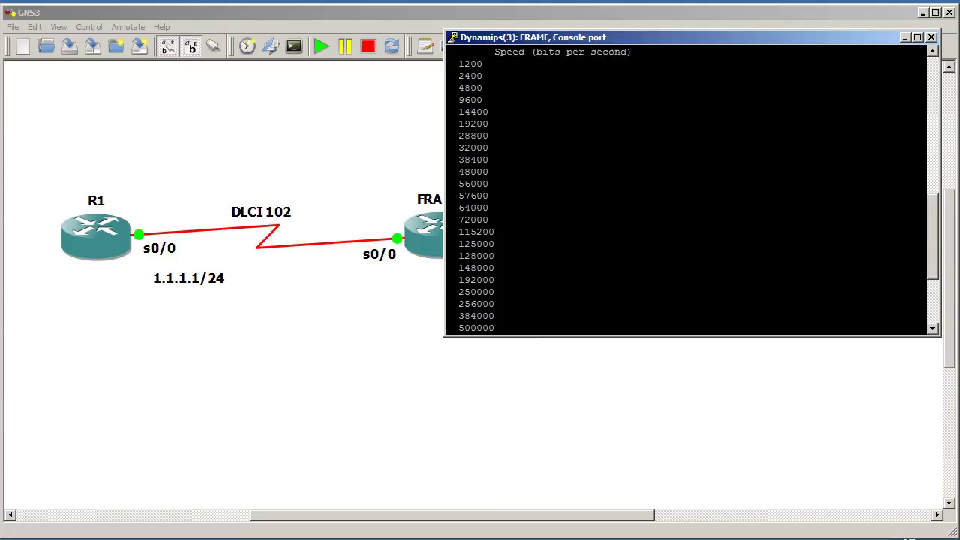
scroll(686, 188, down, 4)
text(000)
key(Return)
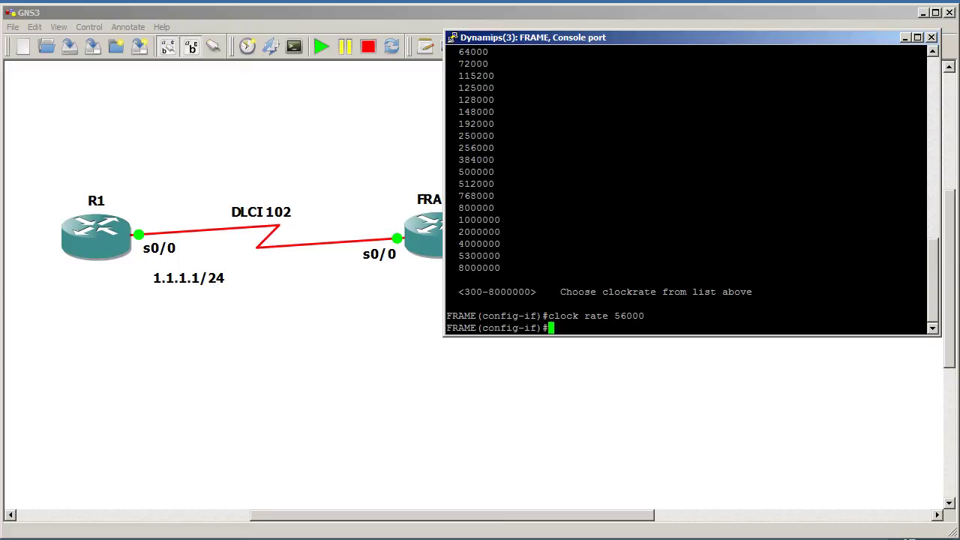
- Look up the frame-relay interface subcommands for FRAME's serial 0/0 with inline help
text(frame-relay intf)
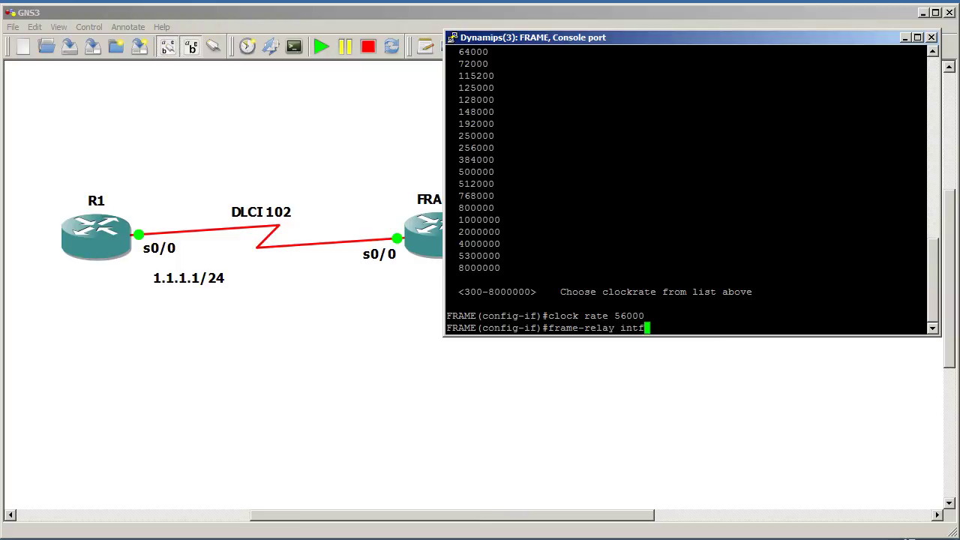
key(Tab)
key(BackSpace)
key(BackSpace)
key(BackSpace)
key(BackSpace)
key(BackSpace)
key(BackSpace)
key(BackSpace)
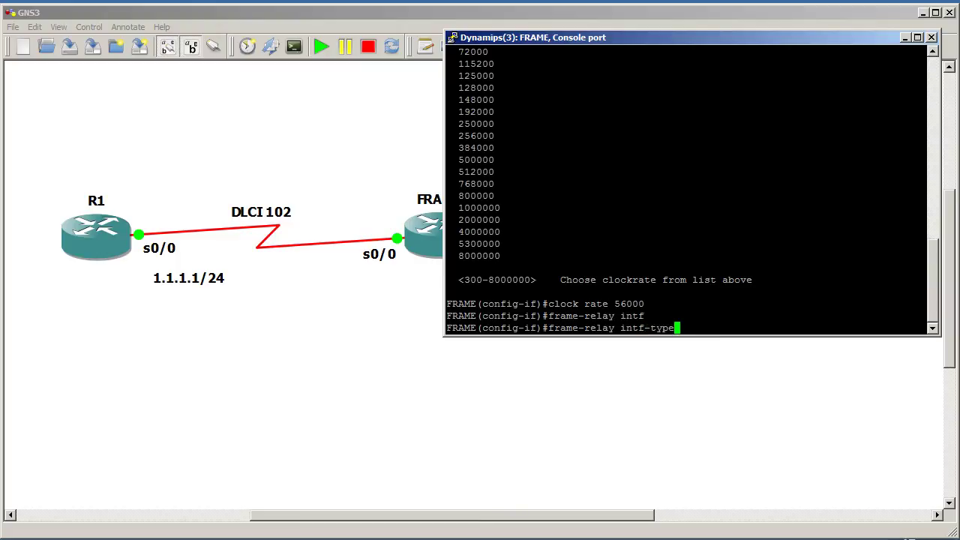
text(?)
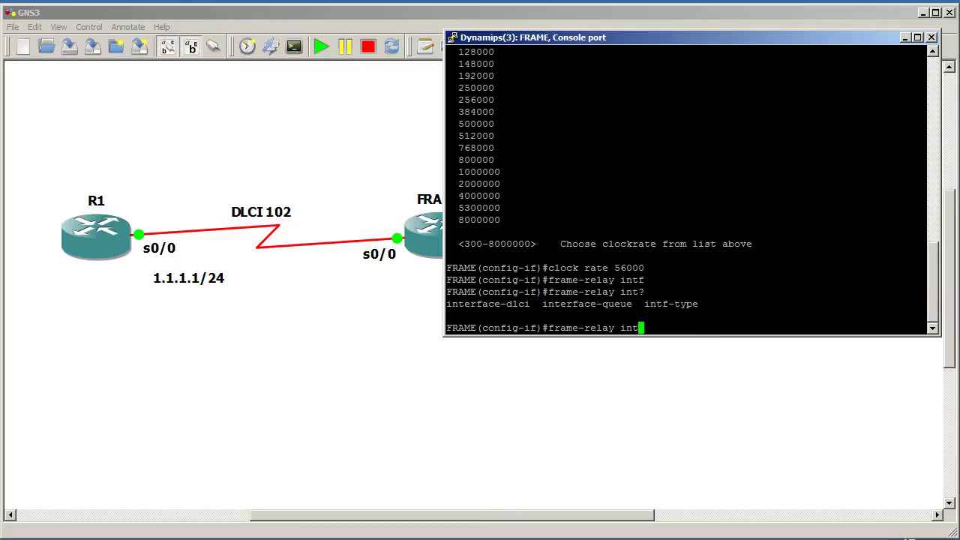
text(erface?)
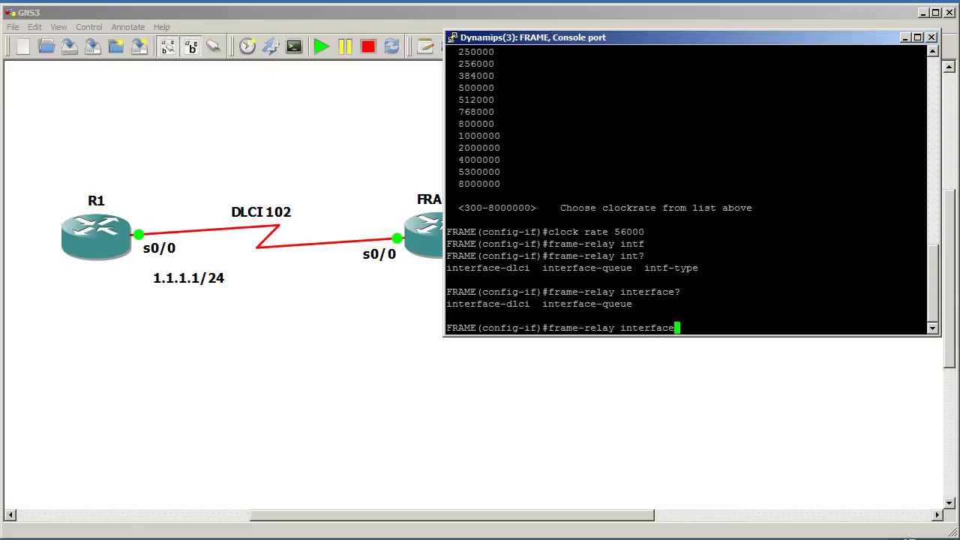
- Try to set the frame-relay intf-type of FRAME's serial 0/0 to dce
key(BackSpace)
key(BackSpace)
key(BackSpace)
key(BackSpace)
key(BackSpace)
key(BackSpace)
text(f-t)
key(Tab)
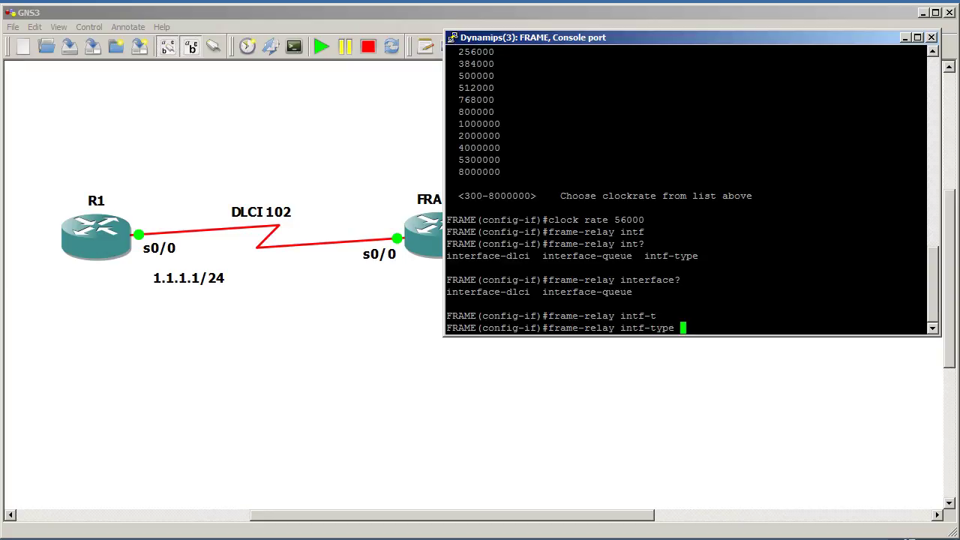
text(dce)
key(Return)
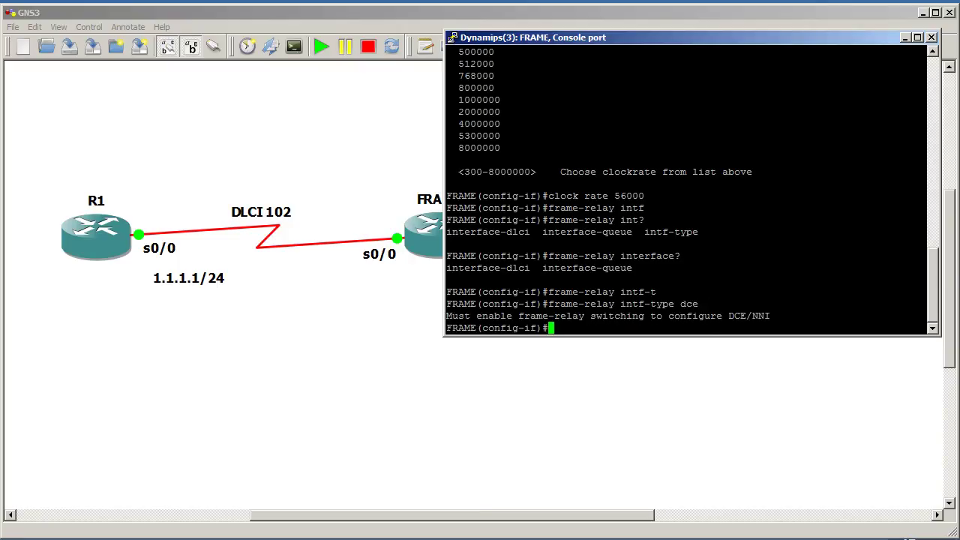
- Return to global configuration mode on FRAME and enable frame-relay switching
text(exit)
key(Return)
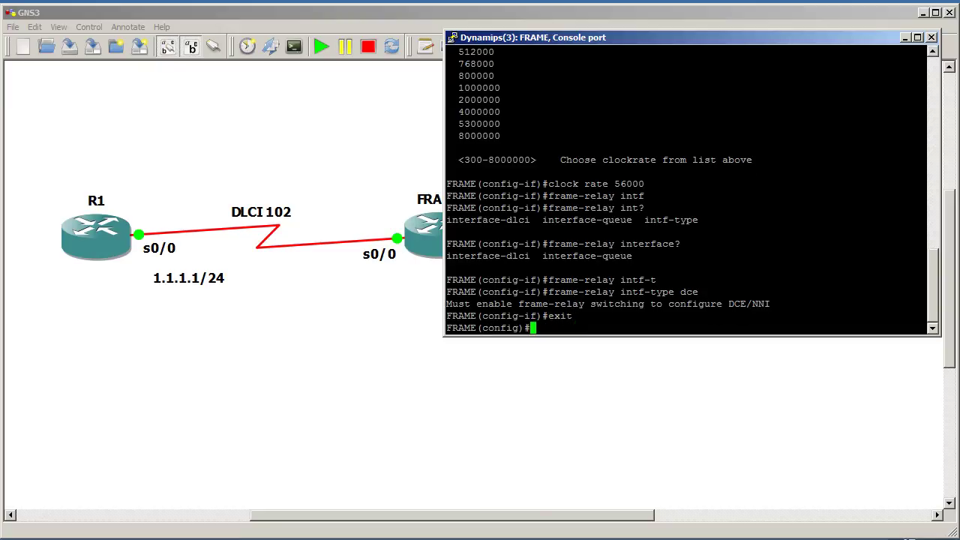
text(frame-relay swit)
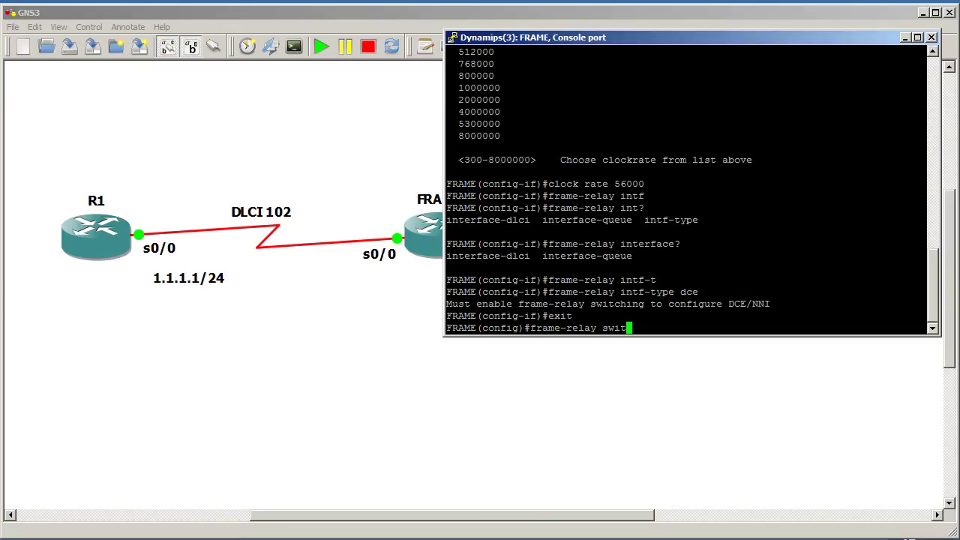
text(ching)
key(Return)
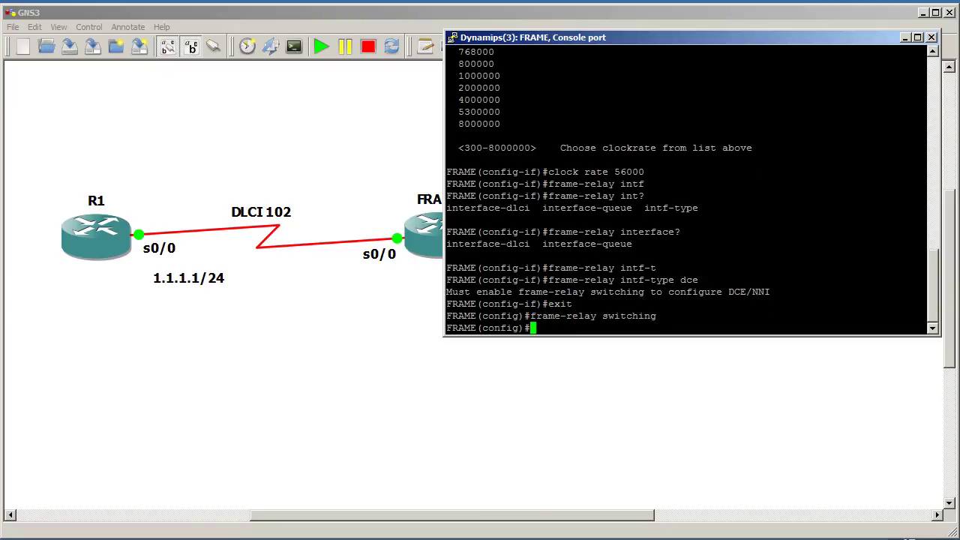
- Reenter serial 0/0 on FRAME and set its frame-relay intf-type to dce
text(int serial 0/0)
key(Return)
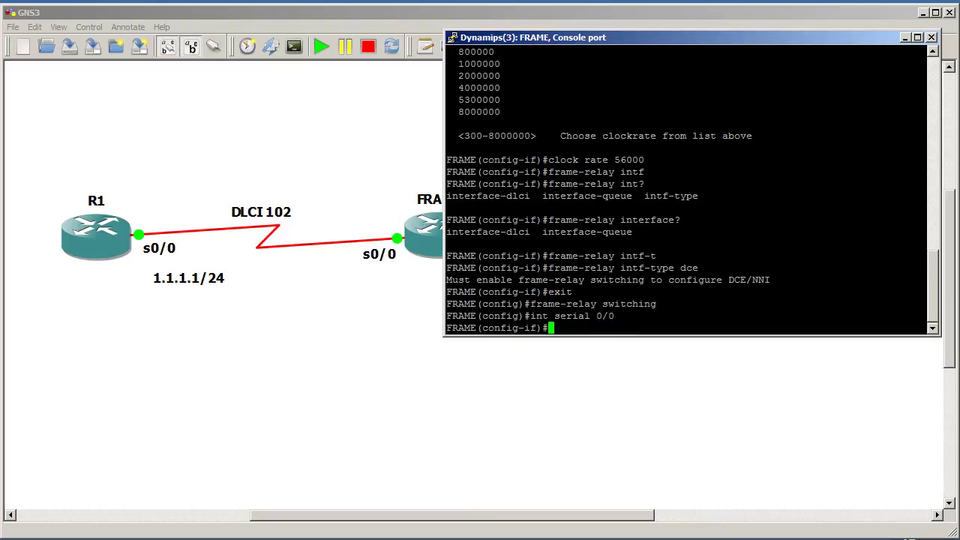
text(frame-relay intf-type d)
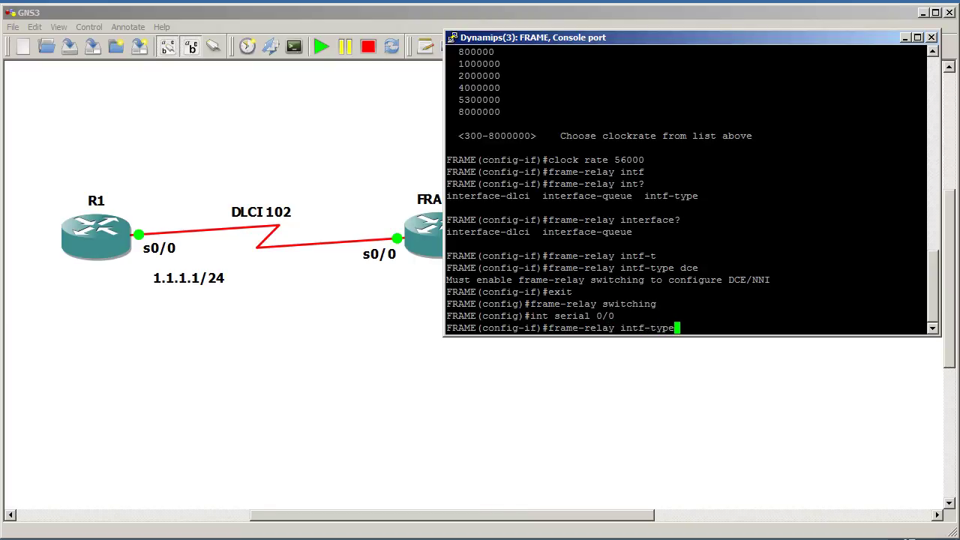
text(ce)
key(Return)
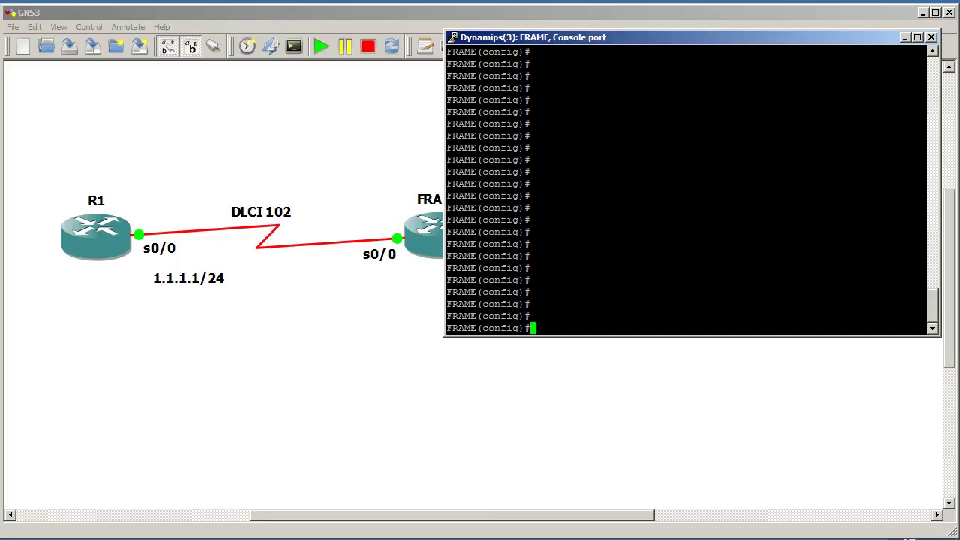
- Check the frame-relay options of FRAME's global configuration mode with inline help, clearing the command line when done
text(frame-relay ?)
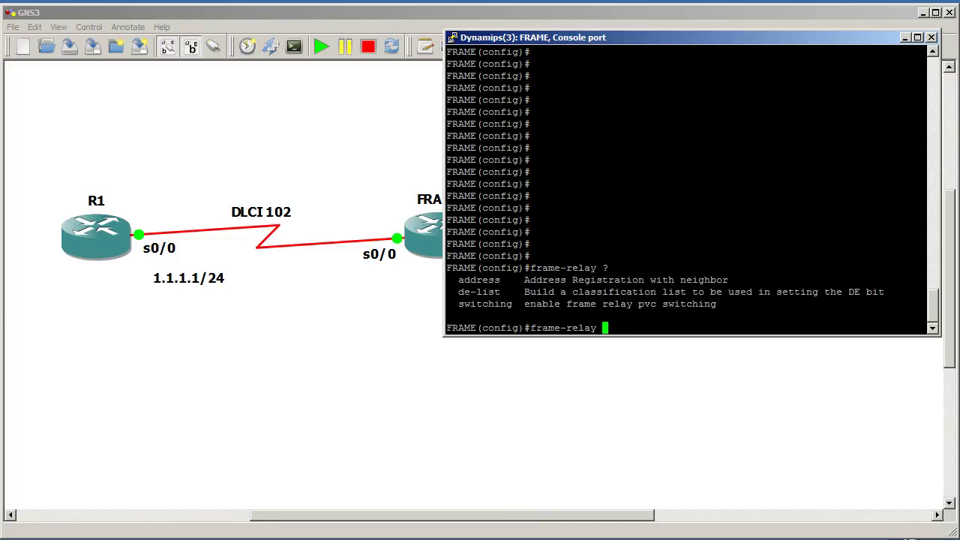
key(BackSpace)
key(BackSpace)
key(BackSpace)
key(BackSpace)
key(BackSpace)
key(BackSpace)
key(BackSpace)
key(BackSpace)
key(BackSpace)
key(BackSpace)
key(BackSpace)
key(BackSpace)
- Enter FRAME's serial 0/0 configuration mode and list its frame-relay subcommands, locating the route option
text(int serial 0/0)
key(Return)
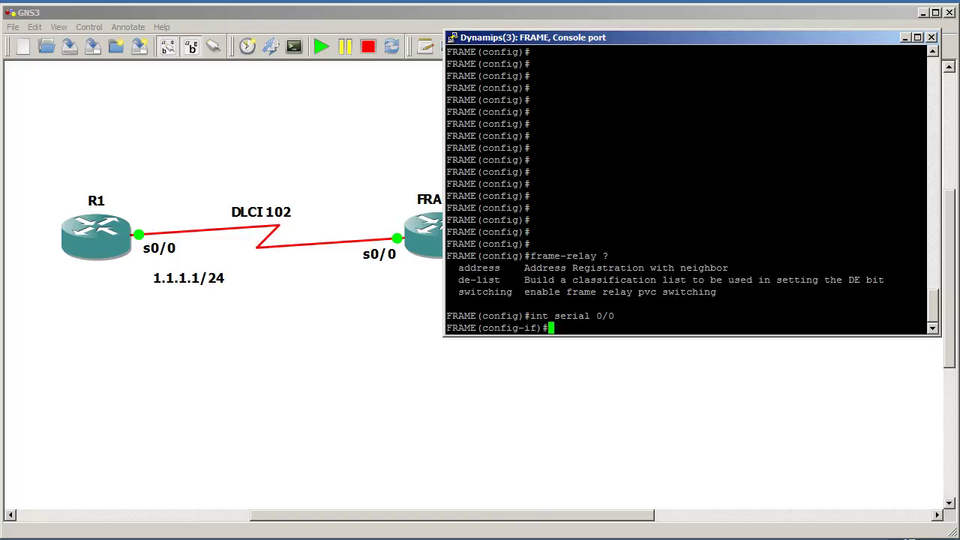
text(frame-relay ?)
key(space)
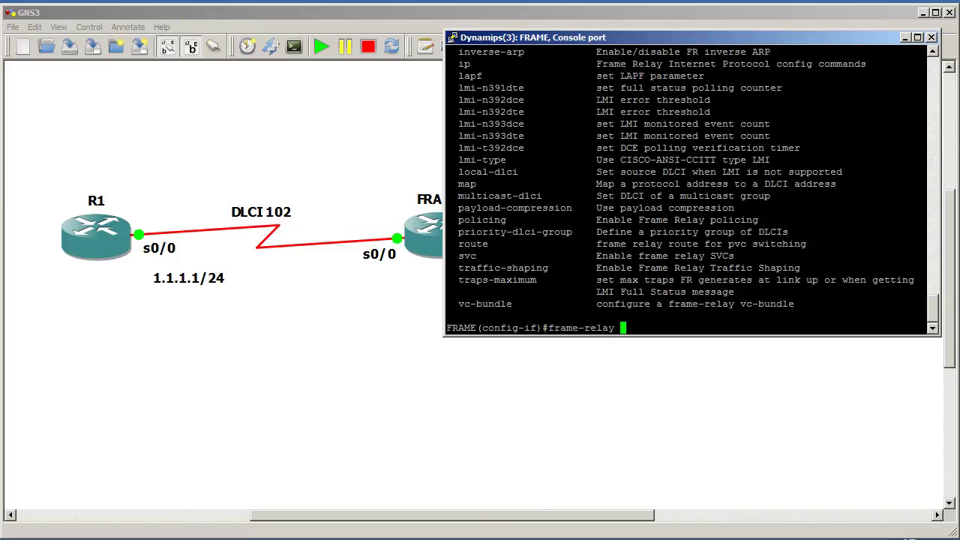
drag(459, 244, 506, 244)
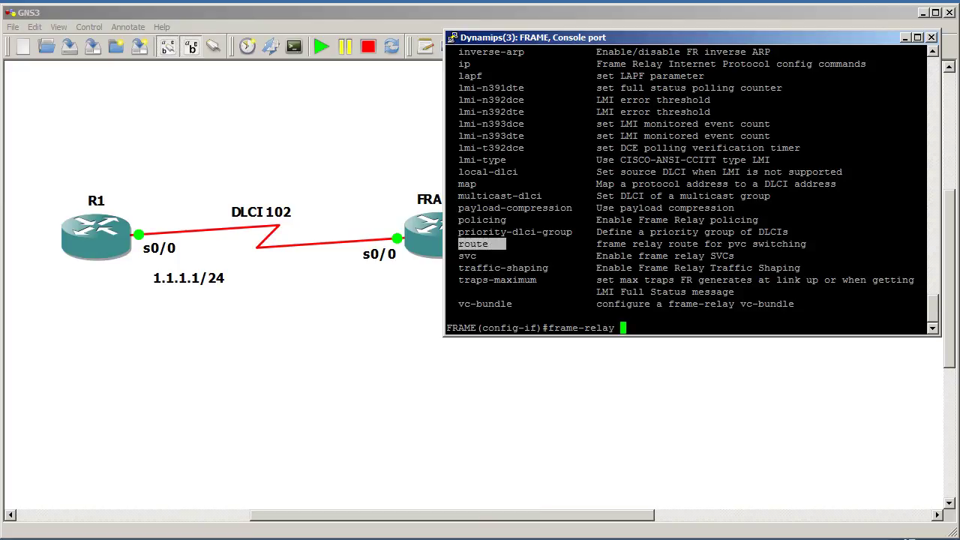
- Begin a frame-relay route command for input DLCI 102 on serial 0/0, checking each argument up to the outgoing interface with inline help
text(route ?)
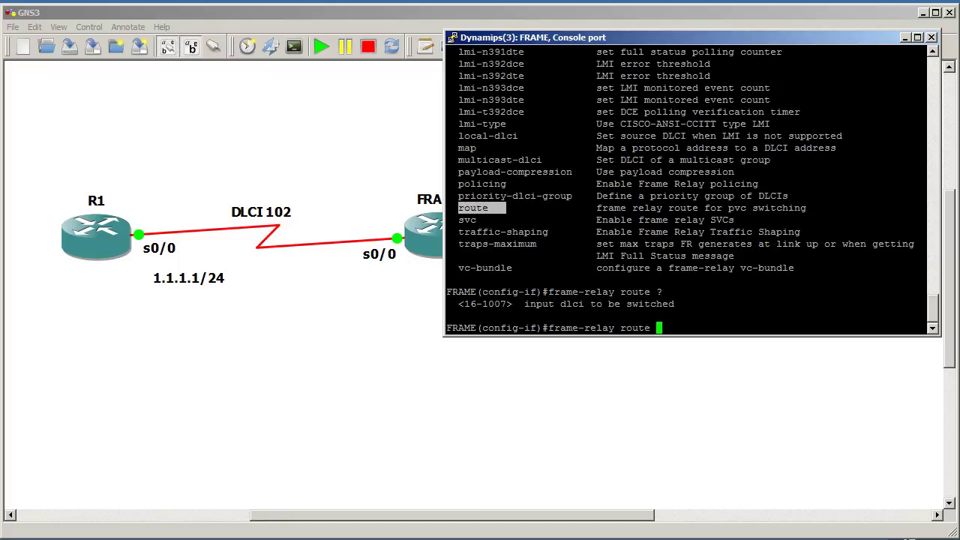
text(102)
text(?)
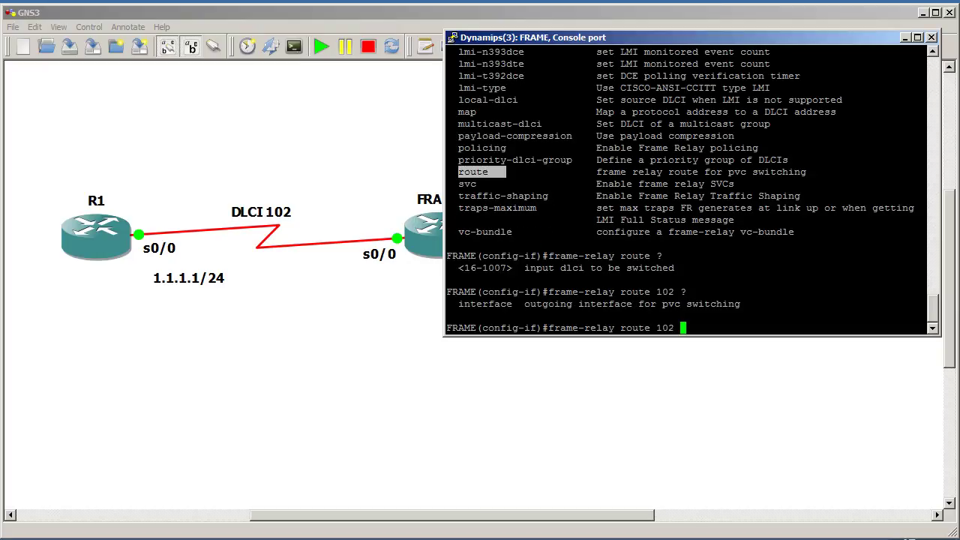
text(int)
key(Tab)
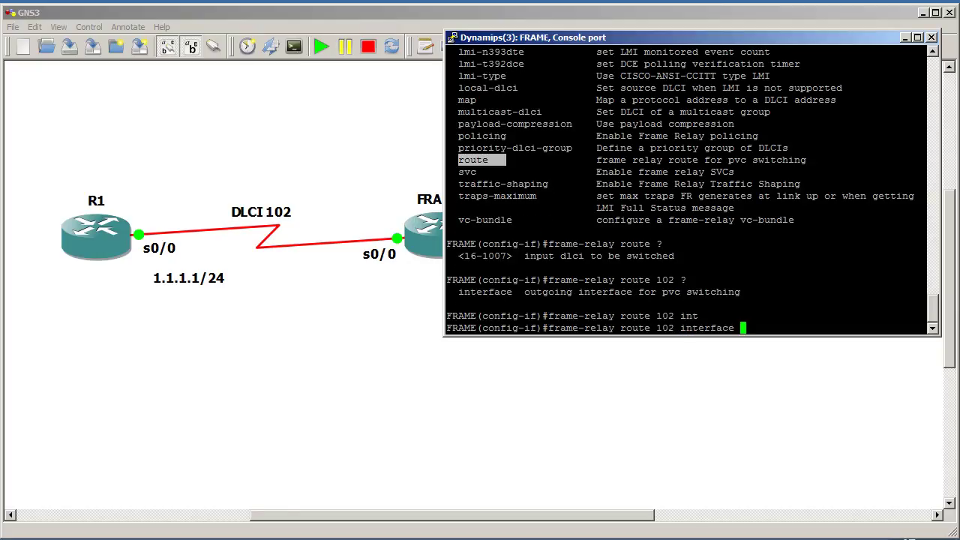
text(?)
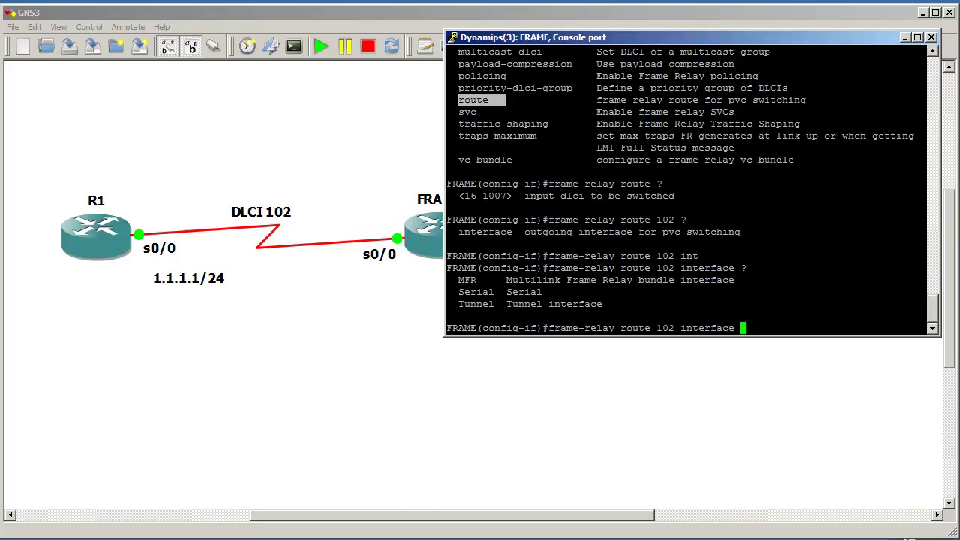
- Complete the DLCI 102 route with outgoing interface serial 0/1 and output DLCI 201, checking the topology and inline help
drag(675, 37, 579, 317)
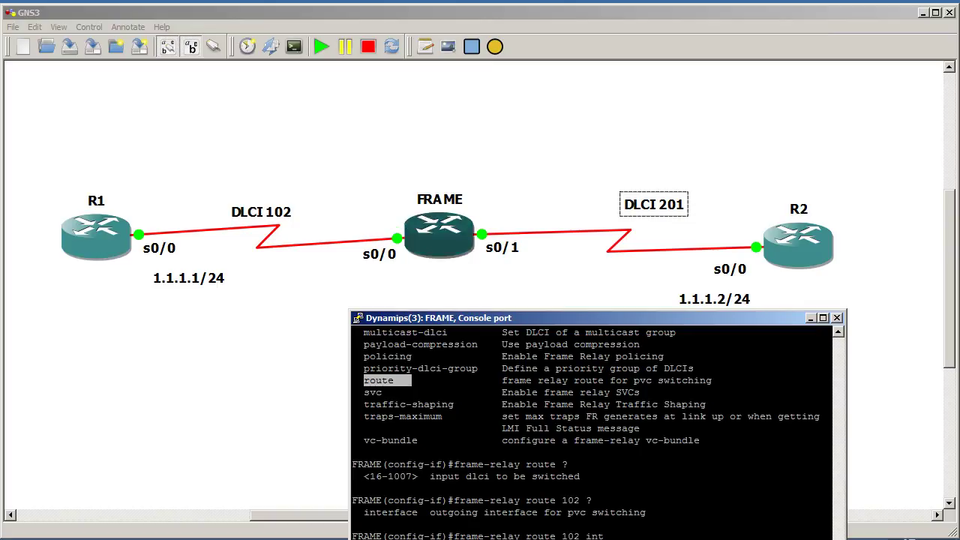
drag(592, 318, 584, 134)
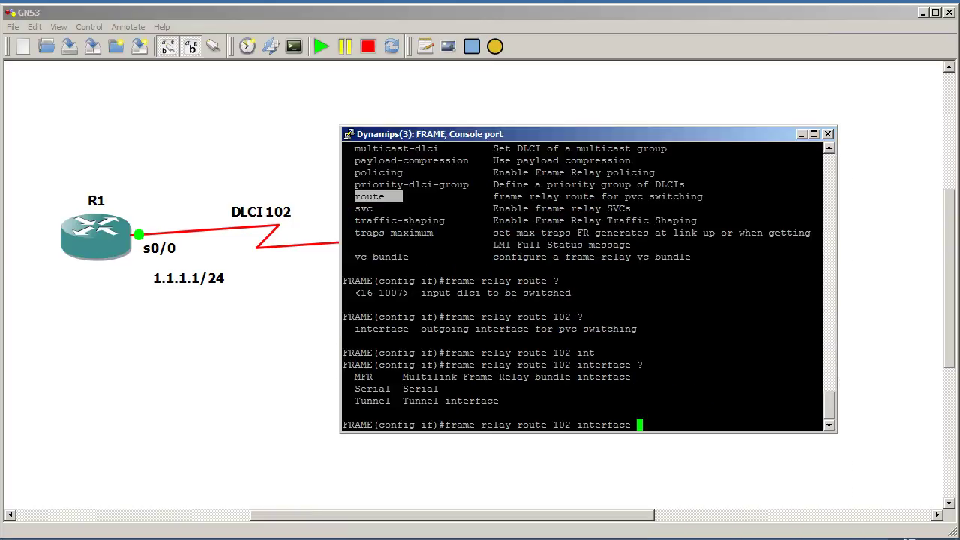
text(serial ?0/1 ?)
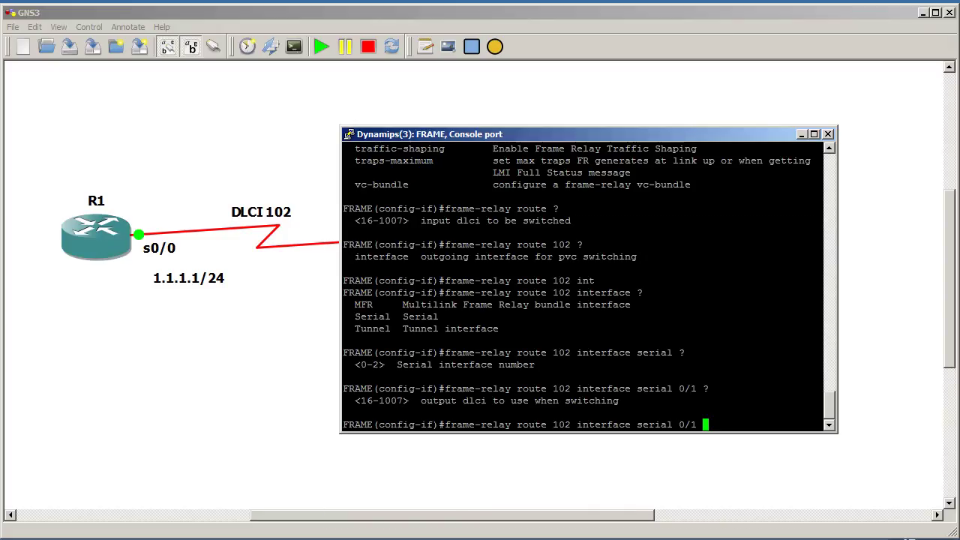
drag(589, 134, 558, 215)
text(201)
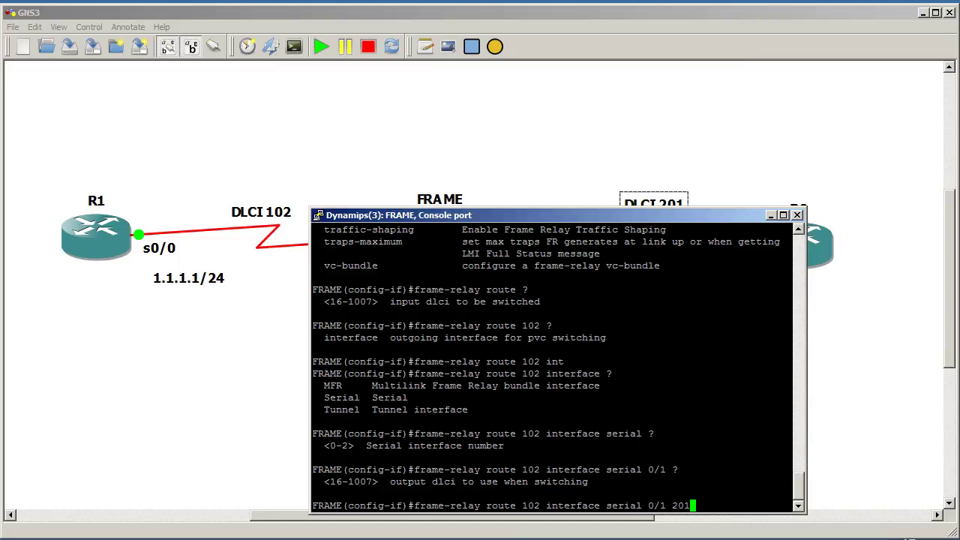
key(Return)
key(Return)
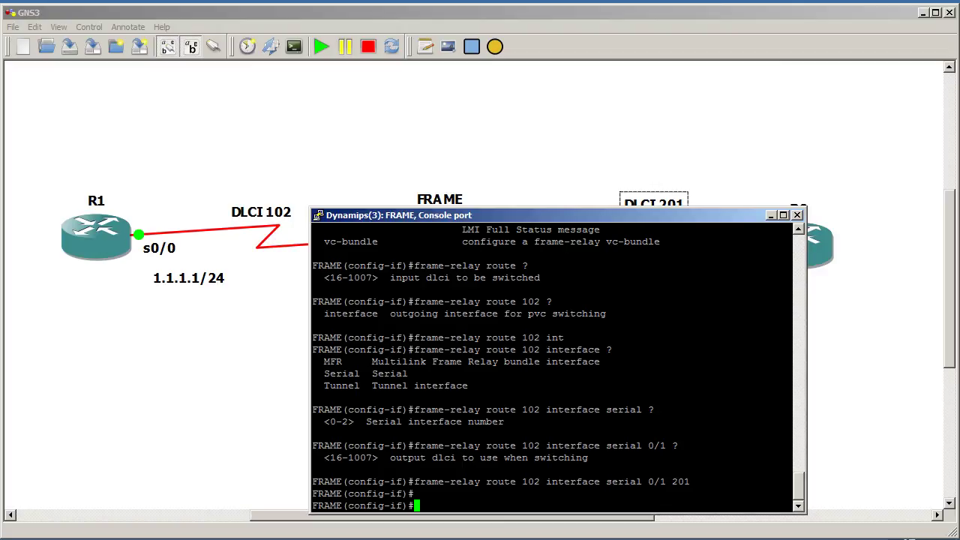
- On FRAME's serial 0/1, set the encapsulation to frame-relay and the clock rate to 56000
text(int serial 0/1)
key(Return)
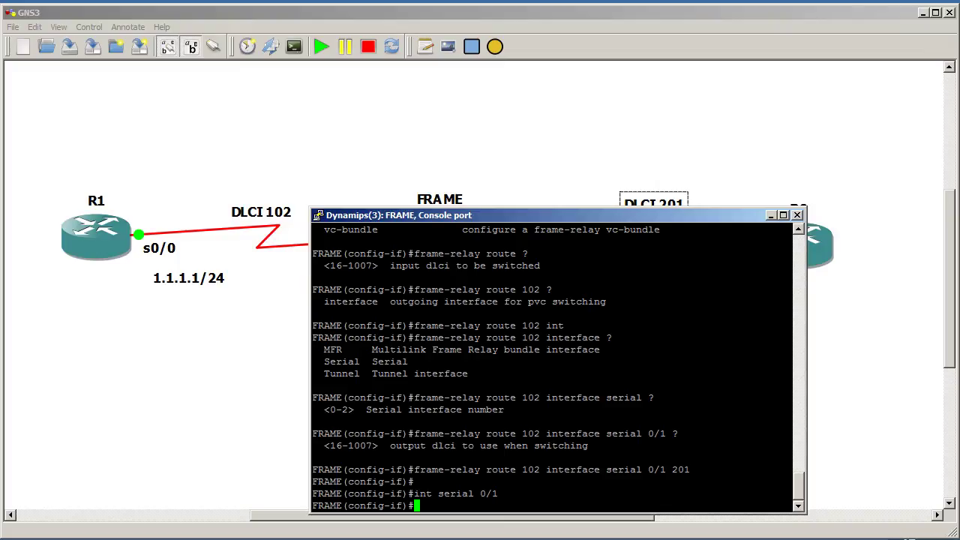
text(encap frame-relay)
key(Return)
text(cloc)
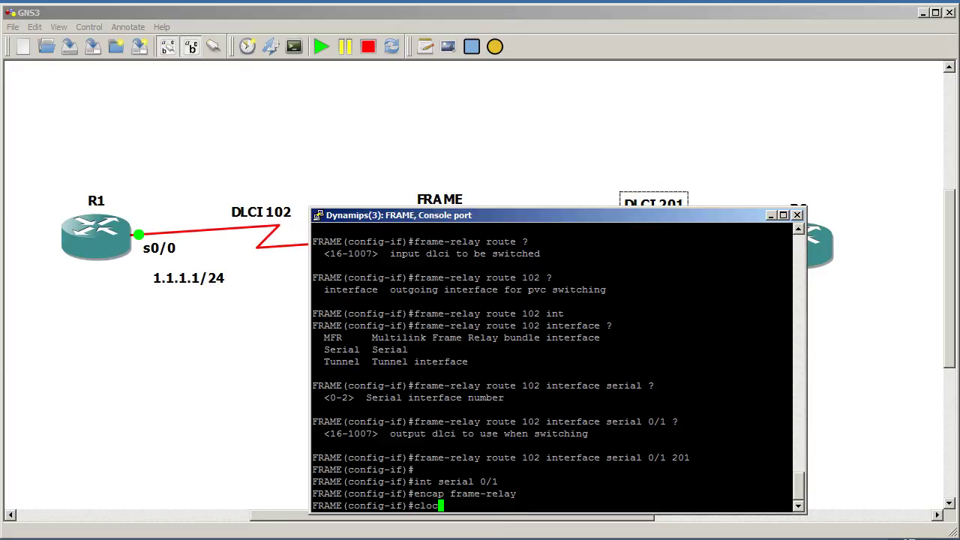
text(krate 56000)
key(Return)
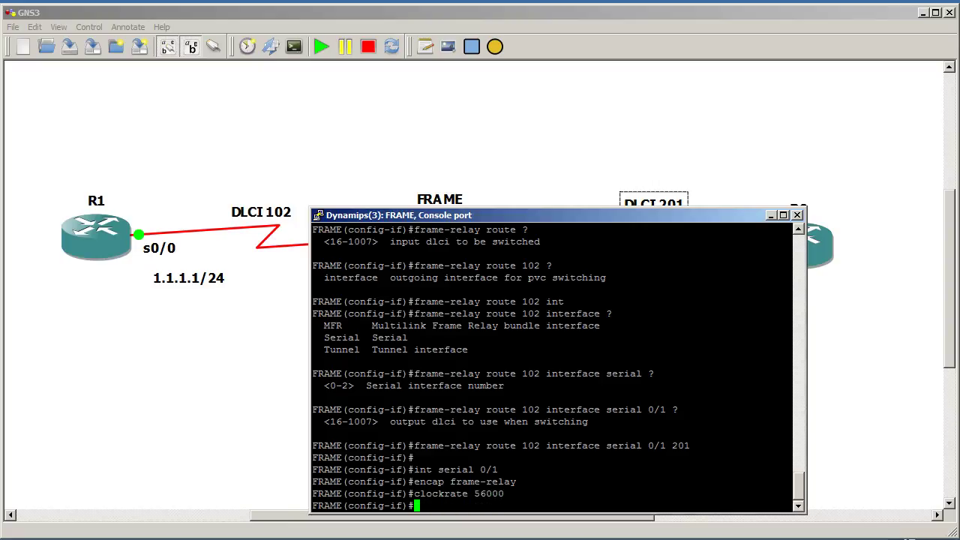
- Set the frame-relay intf-type of FRAME's serial 0/1 to dce
text(frame-relay intf)
key(Tab)
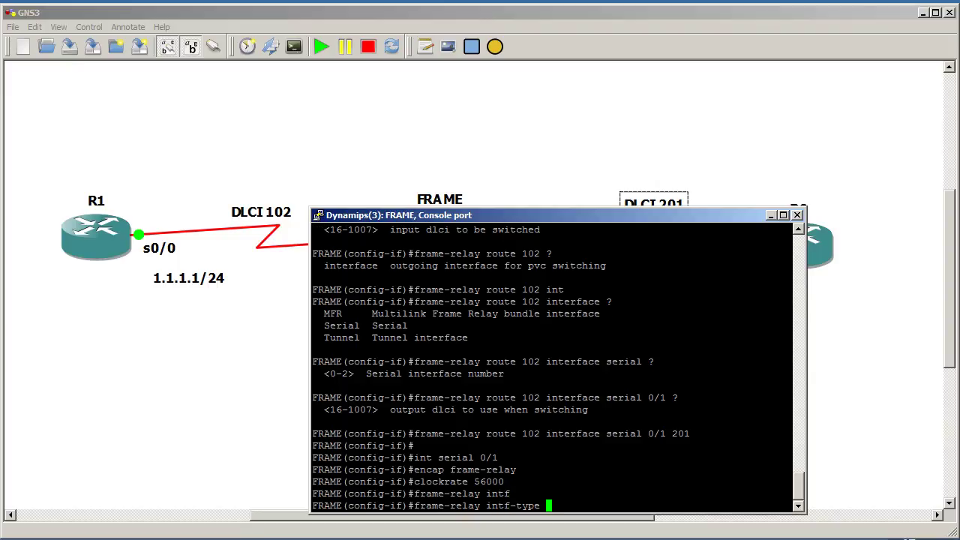
text(dce)
key(Return)
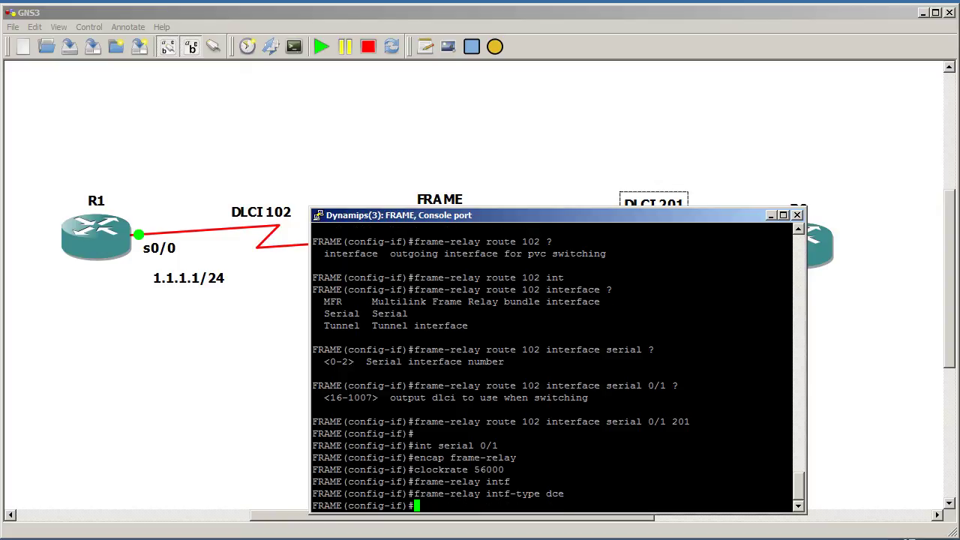
- Add a frame-relay route on FRAME's serial 0/1 that switches DLCI 201 to interface serial 0/0 with output DLCI 102
text(frame-relay)
key(Tab)
text(route)
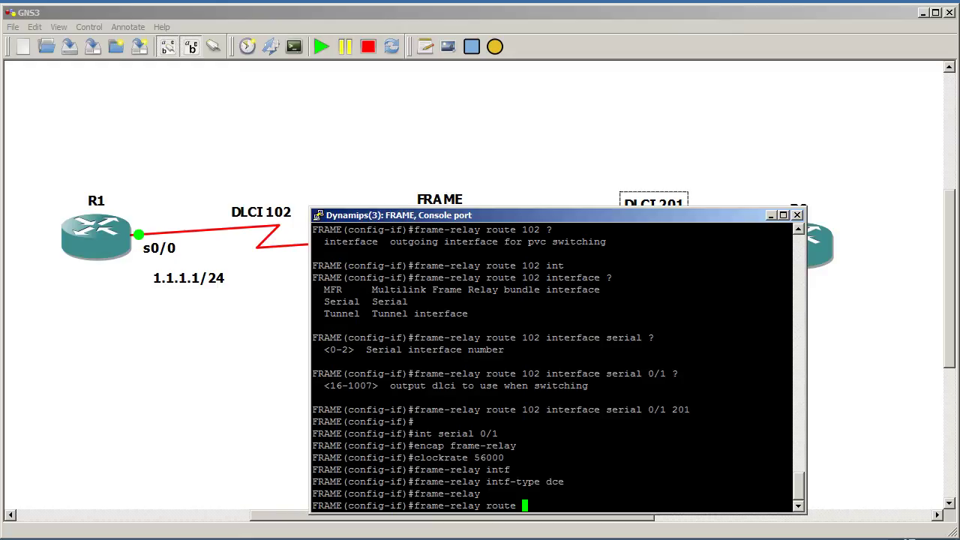
drag(552, 215, 553, 168)
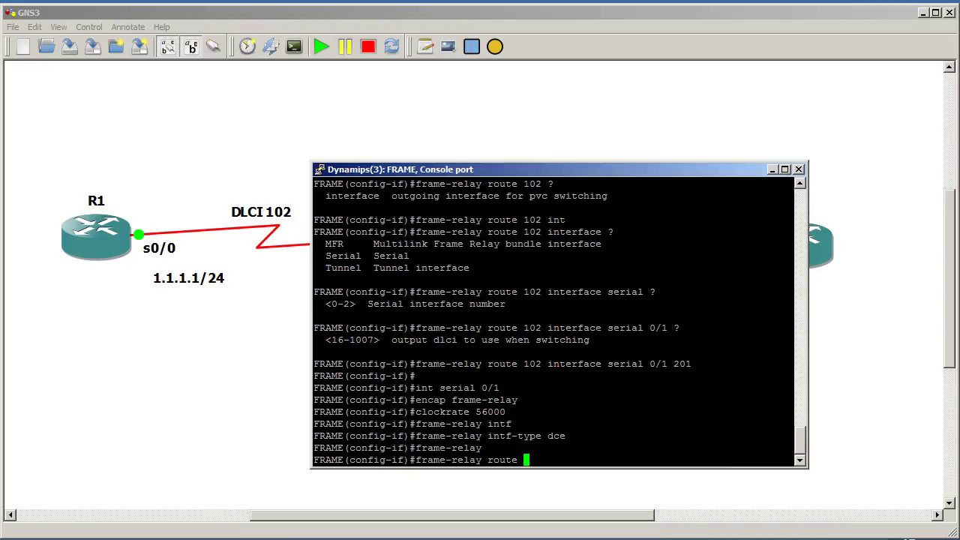
text(201 int)
key(Tab)
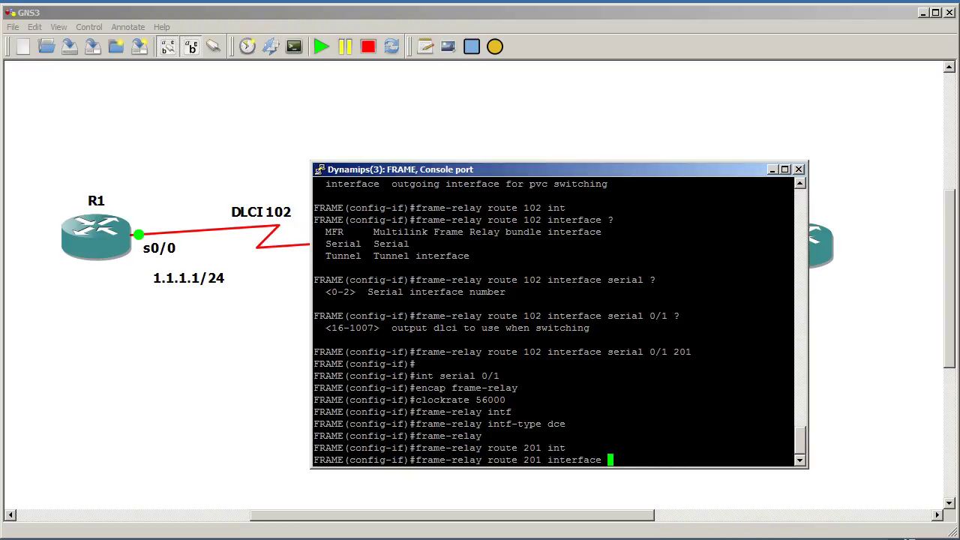
text(serial 0/0)
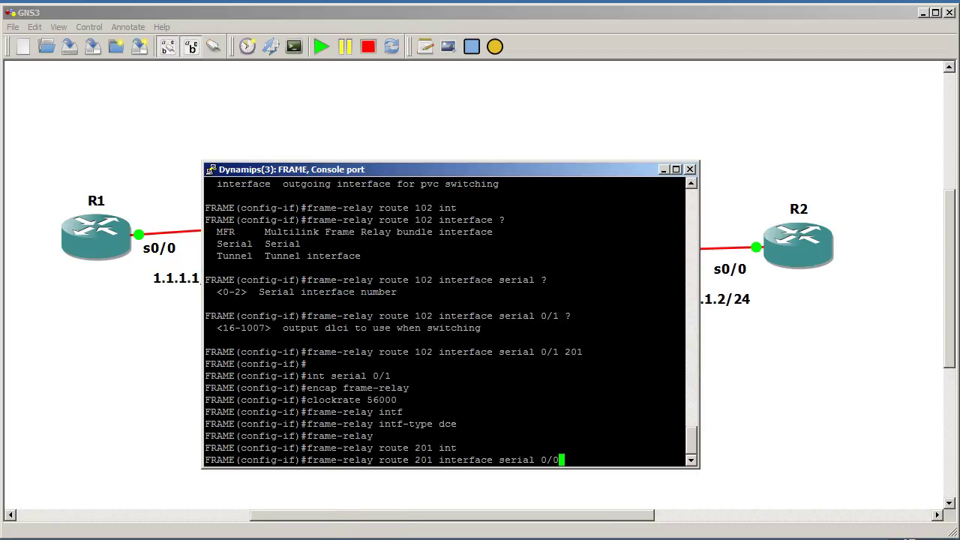
text(102)
key(Return)
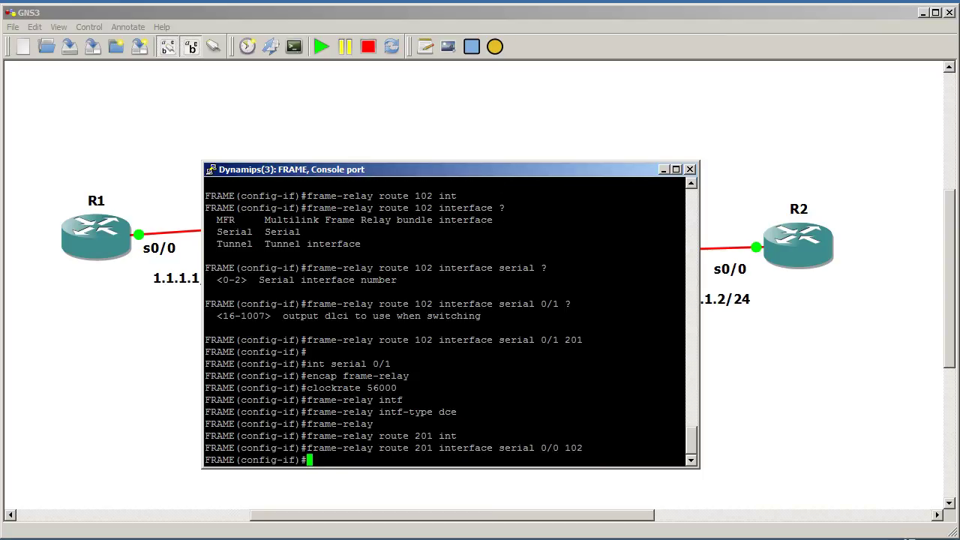
- Leave configuration mode on FRAME and display its frame-relay routes with show frame route, running the check twice
text(exit)
key(Return)
text(exit)
key(Return)
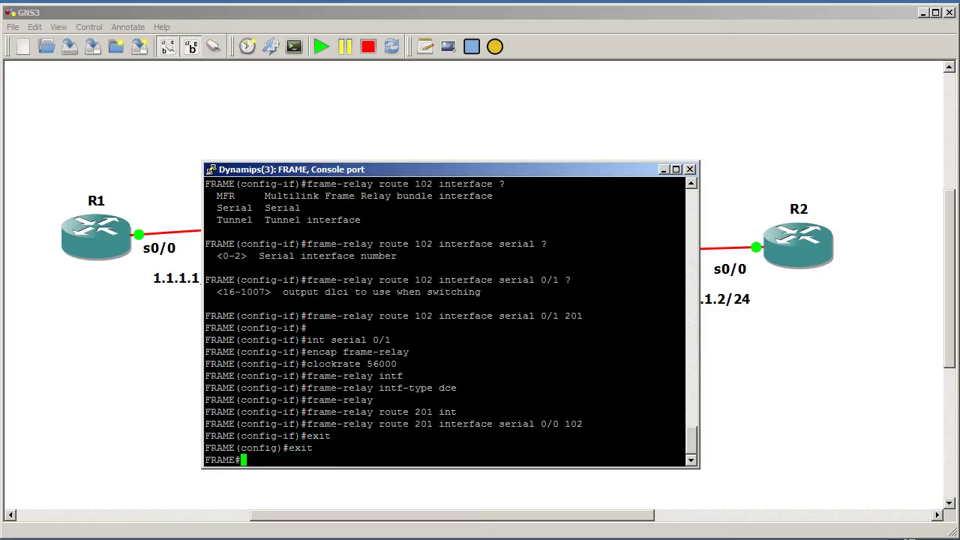
text(show frame )
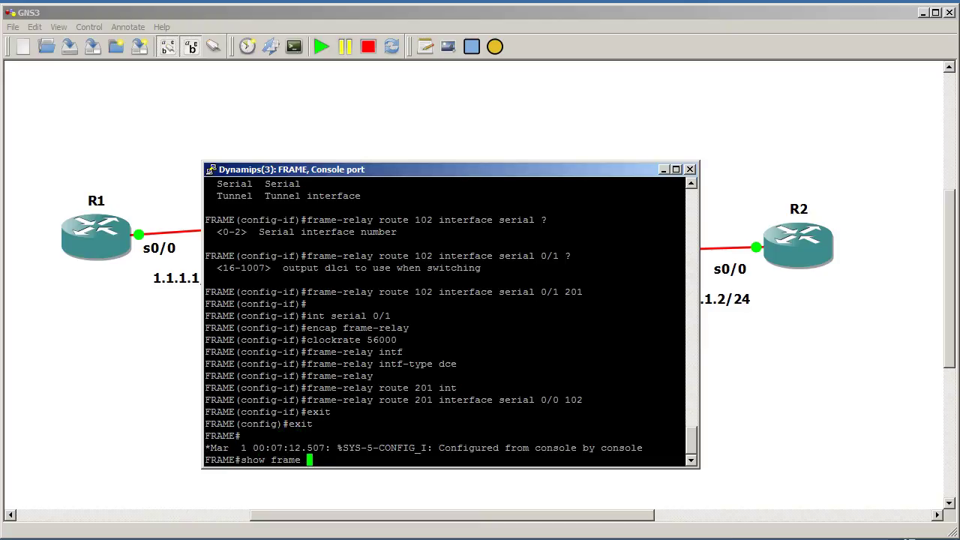
text(route)
key(Return)
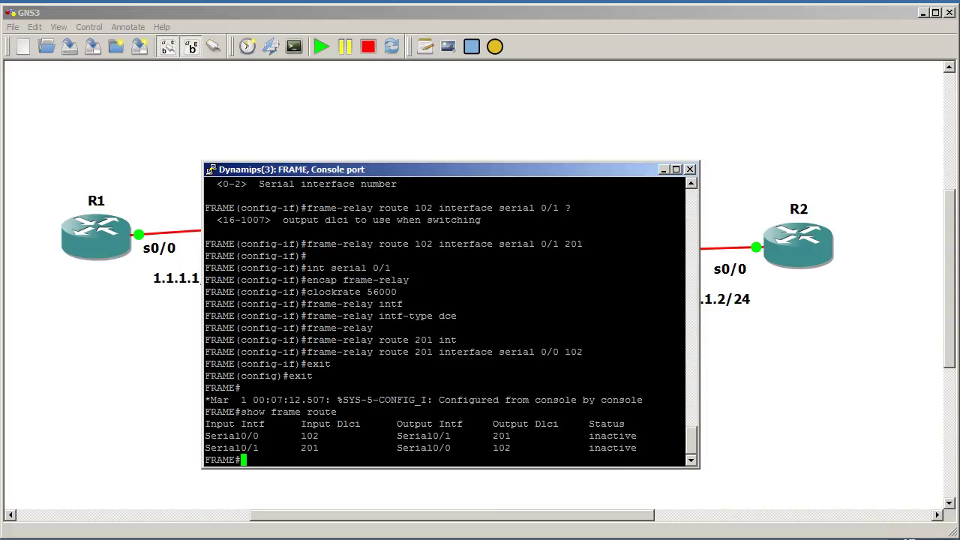
drag(450, 170, 478, 99)
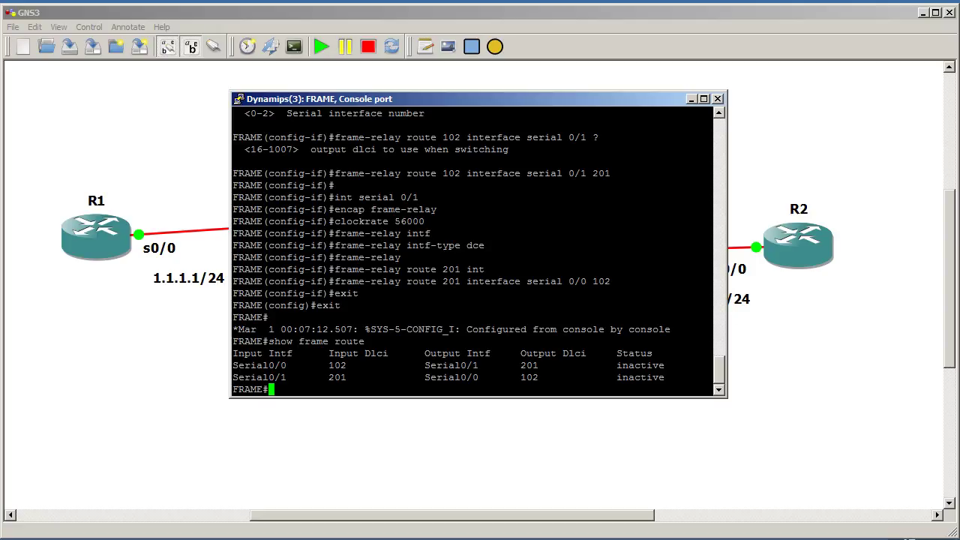
key(Up)
key(Return)
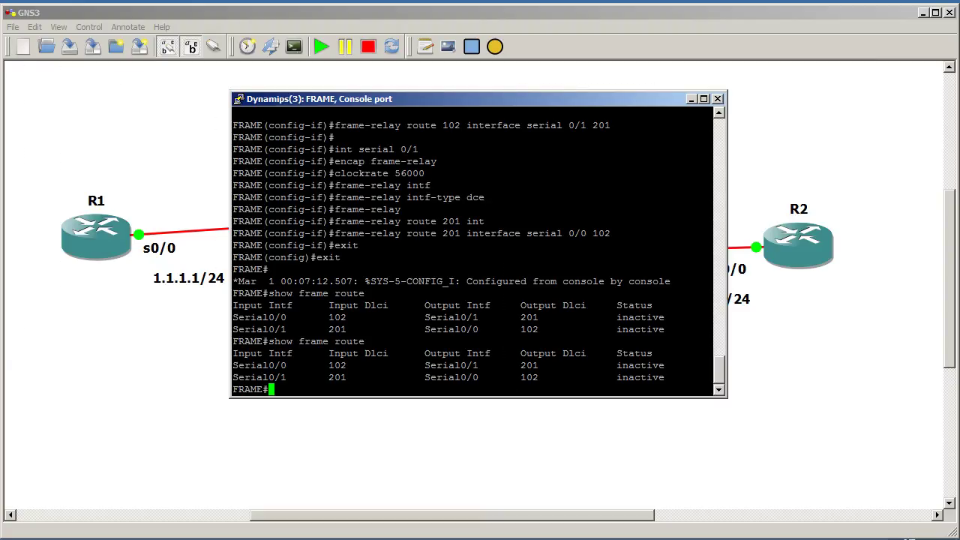
- Check the topology and review FRAME's full running configuration with show run, paging through to the end
key(alt+Tab)
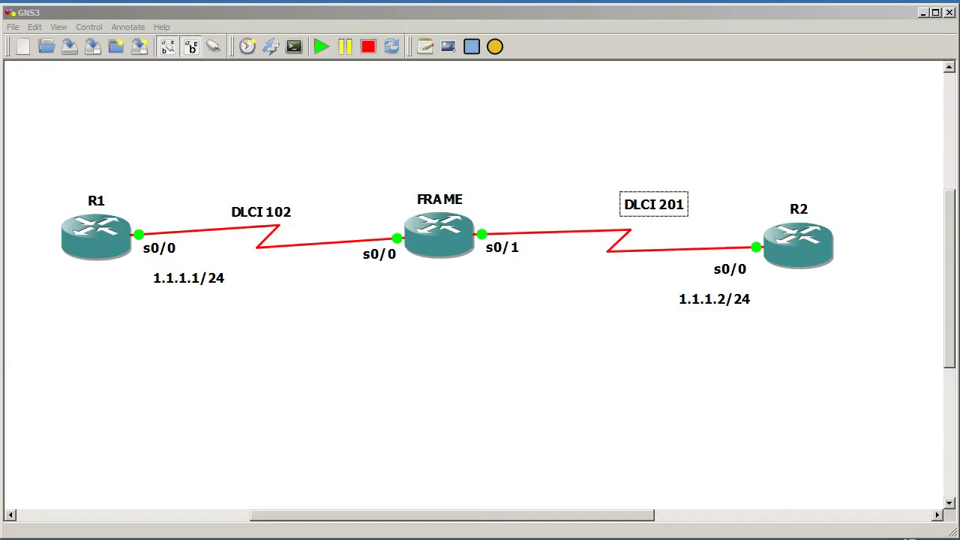
key(alt+Tab)
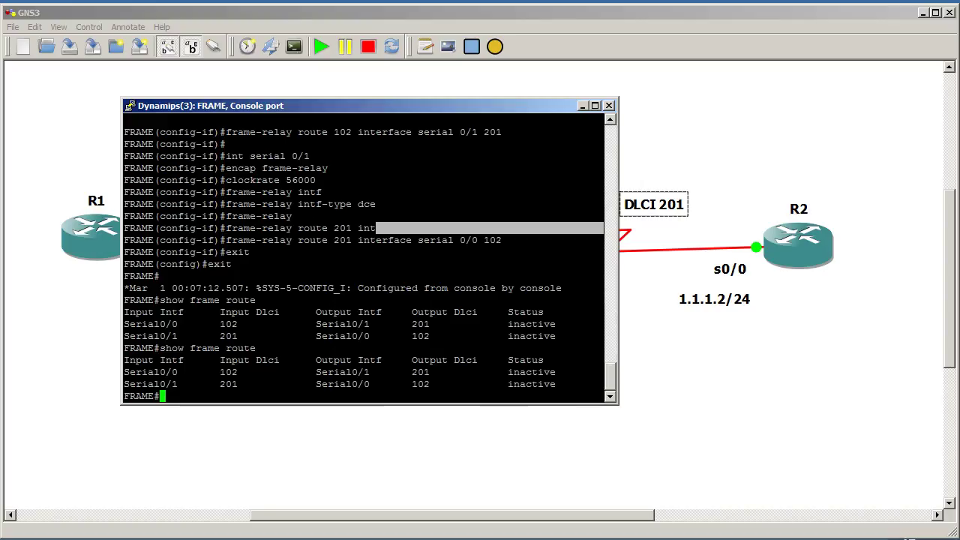
text(c)
key(BackSpace)
text(s)
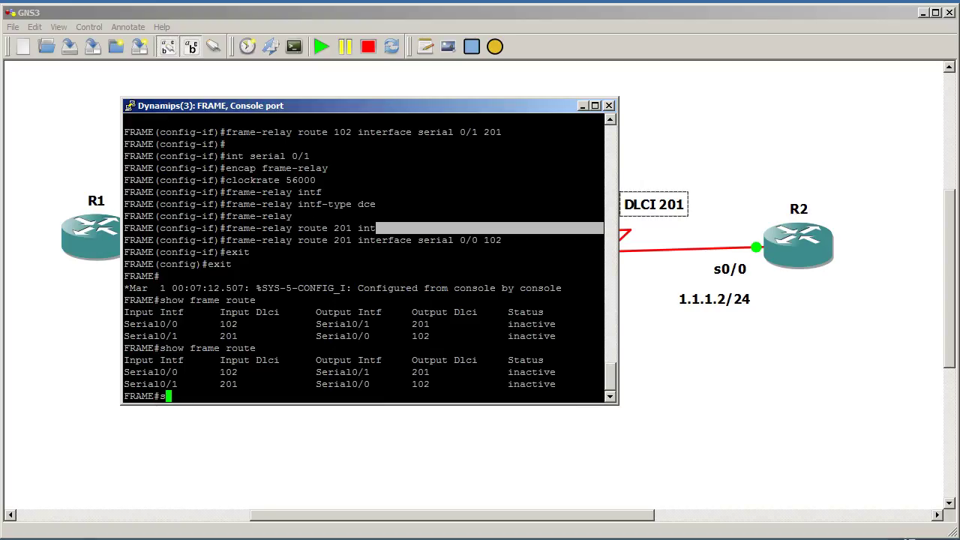
text(how run)
key(Return)
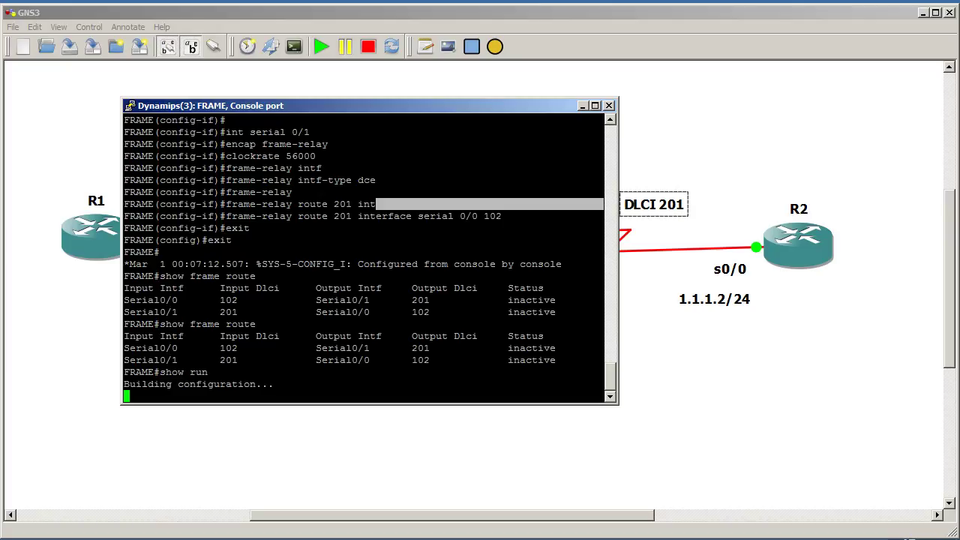
key(space)
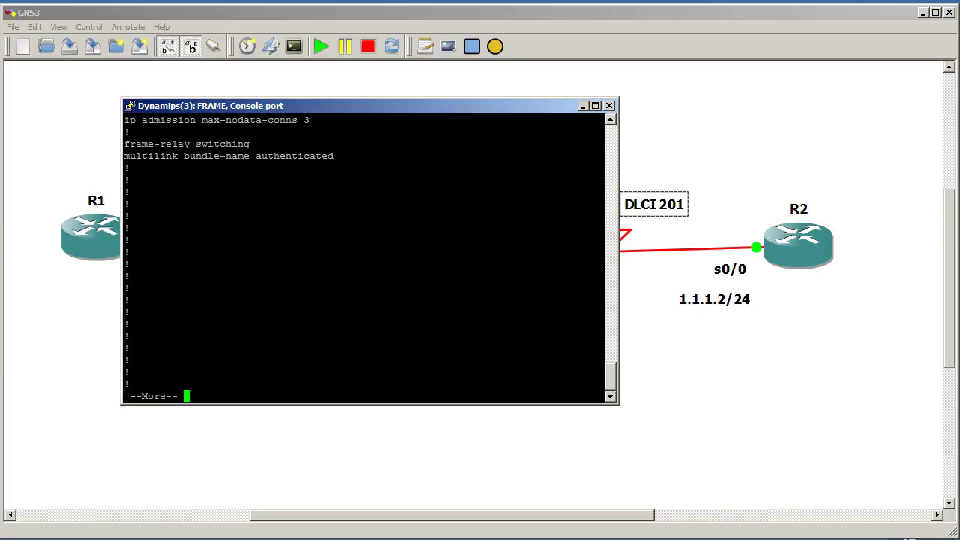
key(space)
key(space)
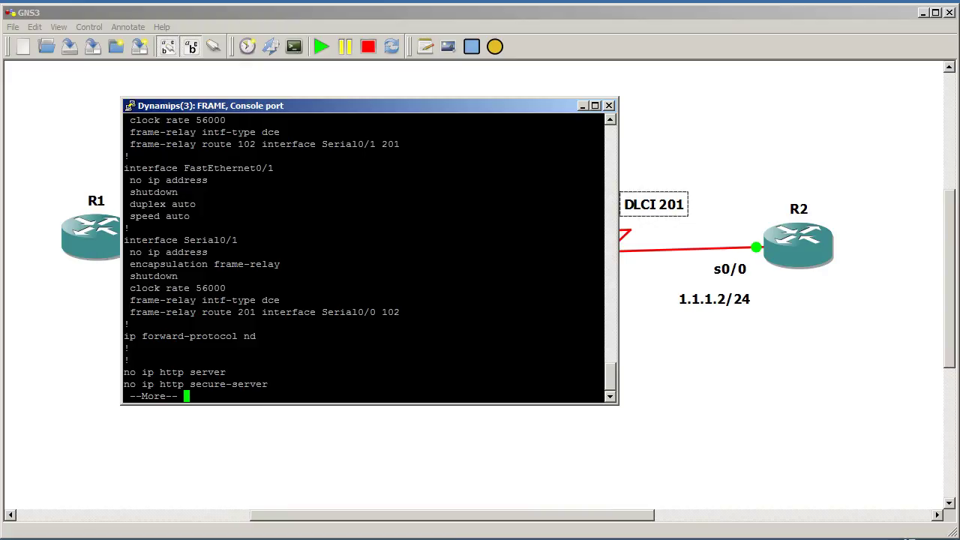
key(space)
key(space)
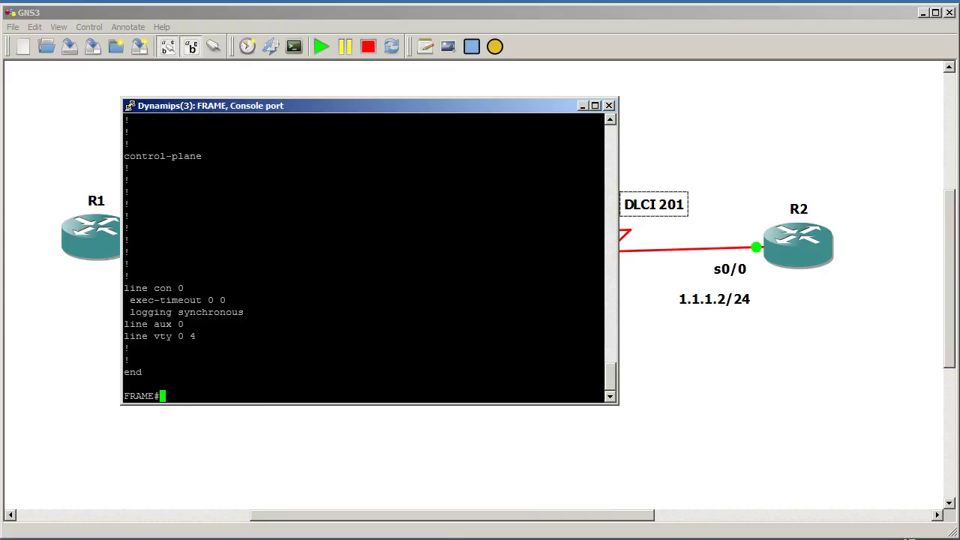
- Enter configuration mode on FRAME and enable interface serial 0/0 with no shut
text(conf t)
key(Return)
text(int s)
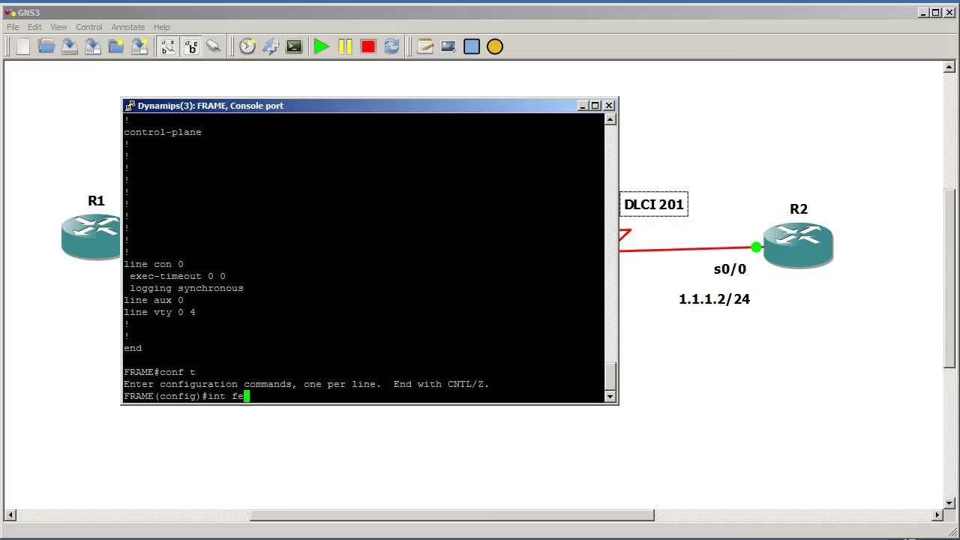
text(erial 0/0)
key(Return)
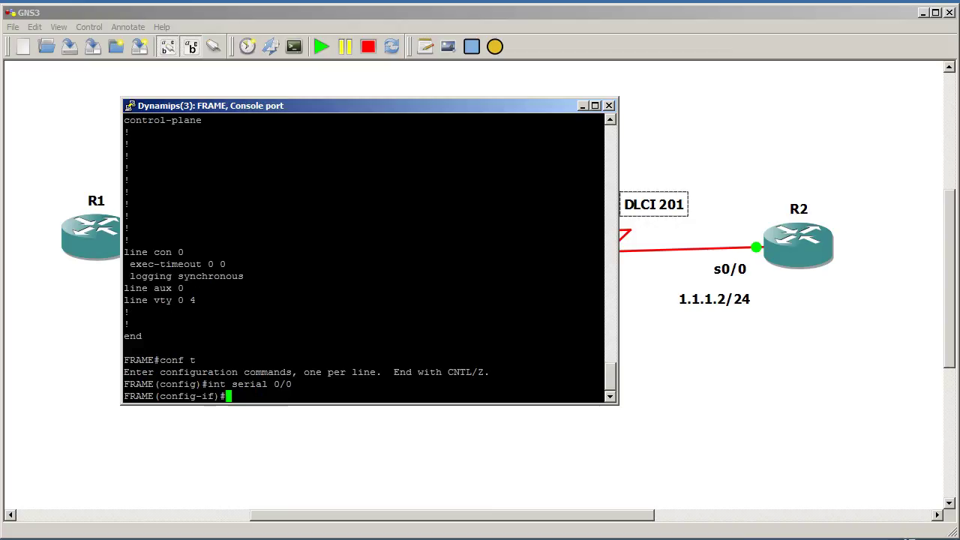
text(no shut)
key(Return)
- Enable FRAME's interface serial 0/1 with no shut and return to privileged EXEC mode
text(int s)
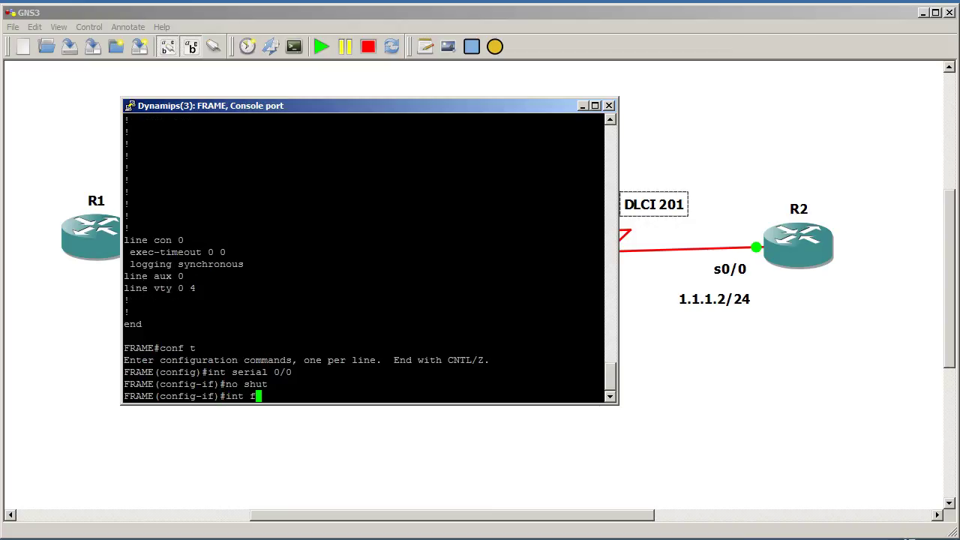
text(erial 0/1)
key(Return)
text(no shut)
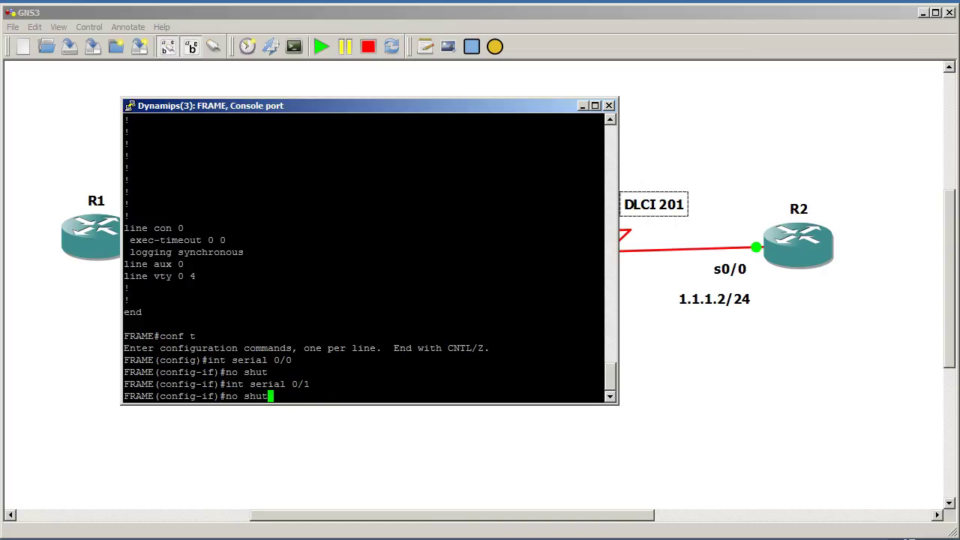
key(Return)
text(exit)
key(Return)
text(exit)
key(Return)
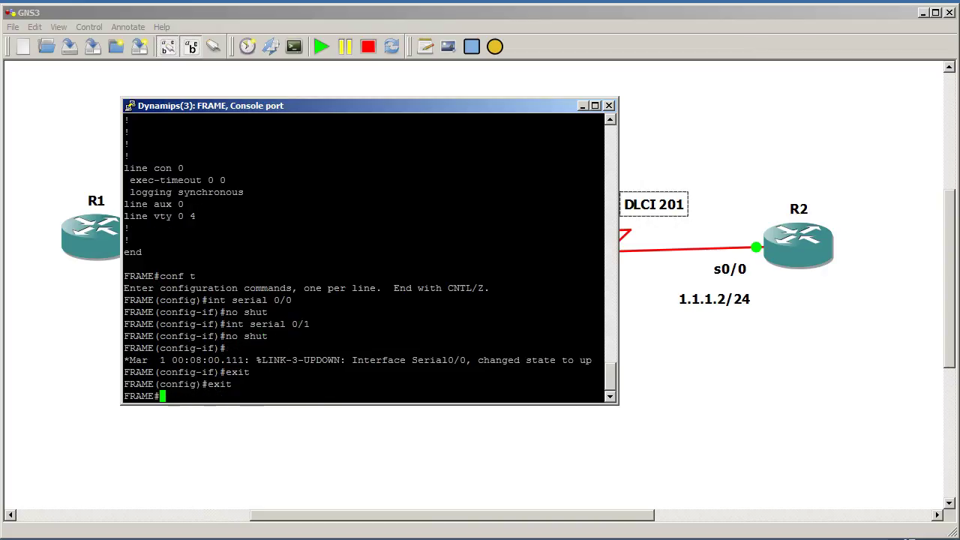
- Bring up R2's console, leave configuration mode and display the interface summary with show ip int br
drag(368, 105, 0, 102)
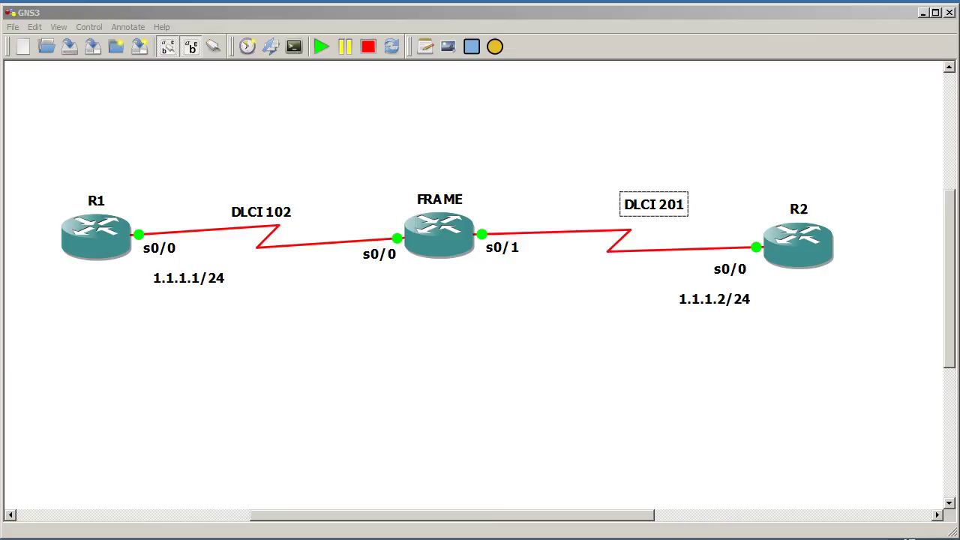
mouse_move(424, 537)
click(424, 500)
drag(0, 225, 410, 132)
double_click(356, 327)
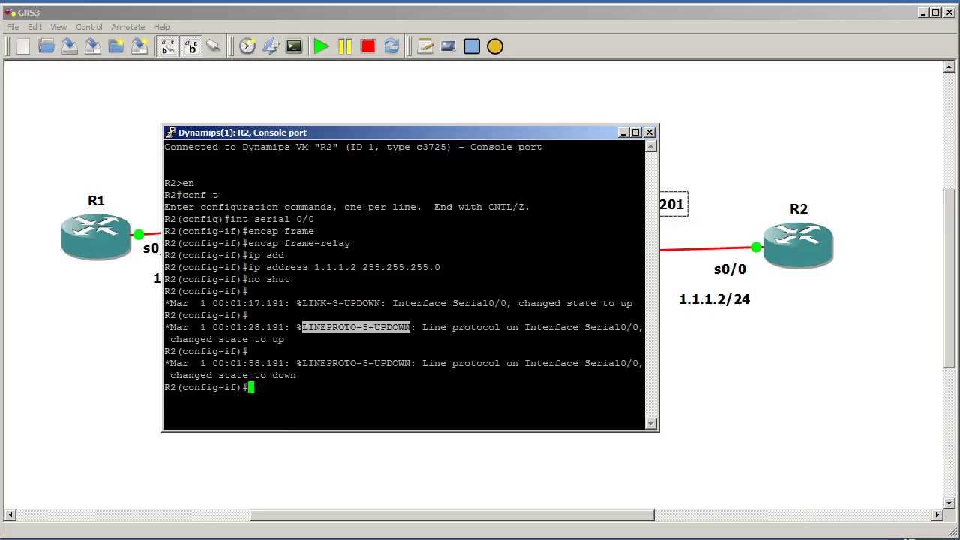
text(exit)
key(Return)
text(exit)
key(Return)
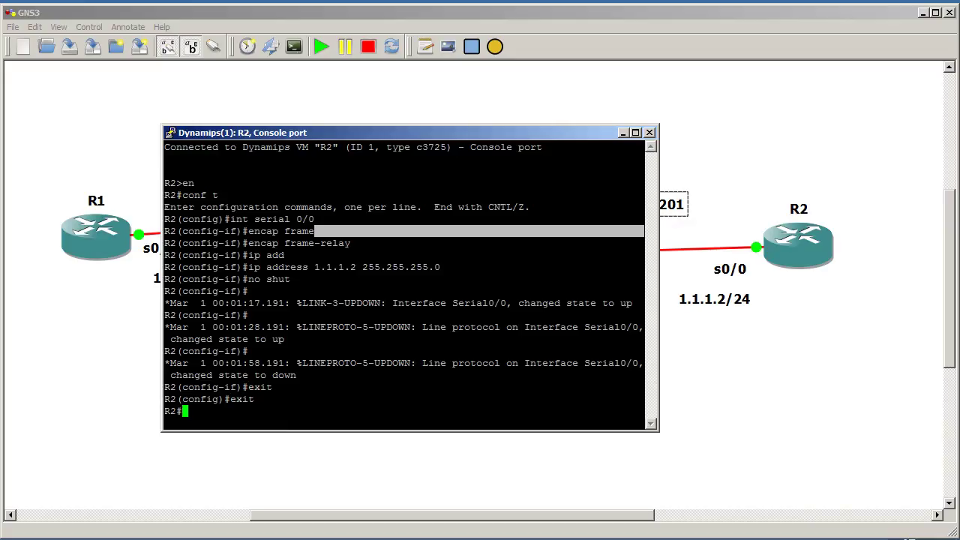
text(show ip int br)
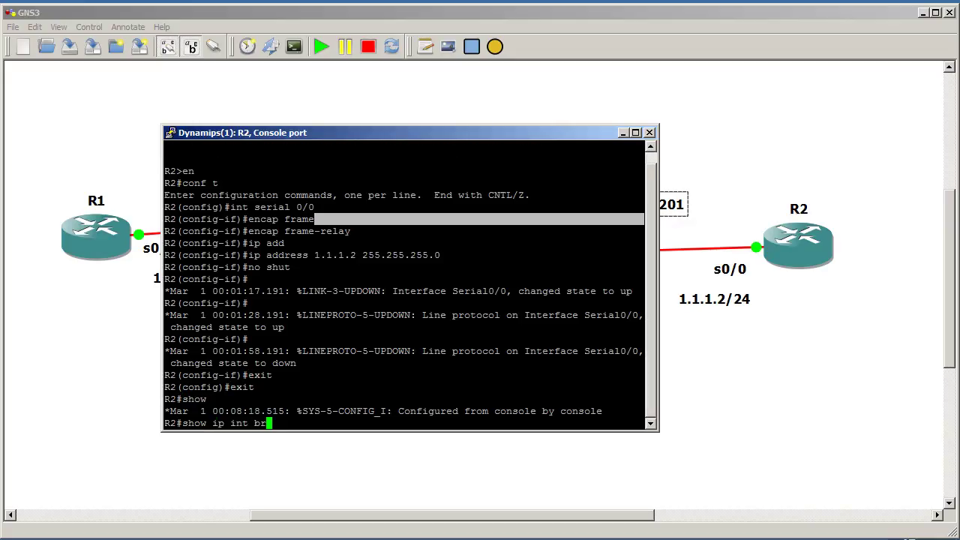
key(Return)
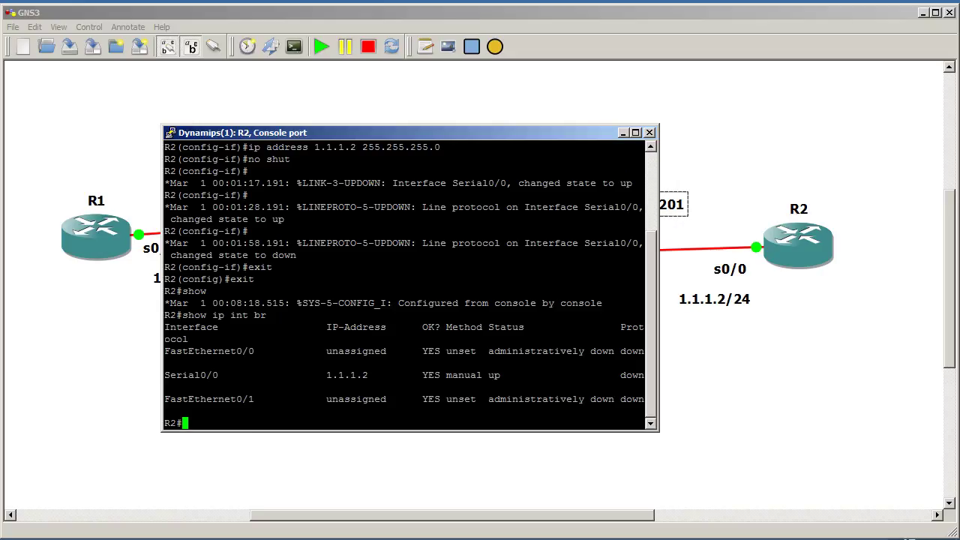
- Ping R1 at 1.1.1.1 from R2, moving the console window clear of the topology
text(ping 1.1.1.1)
key(Return)
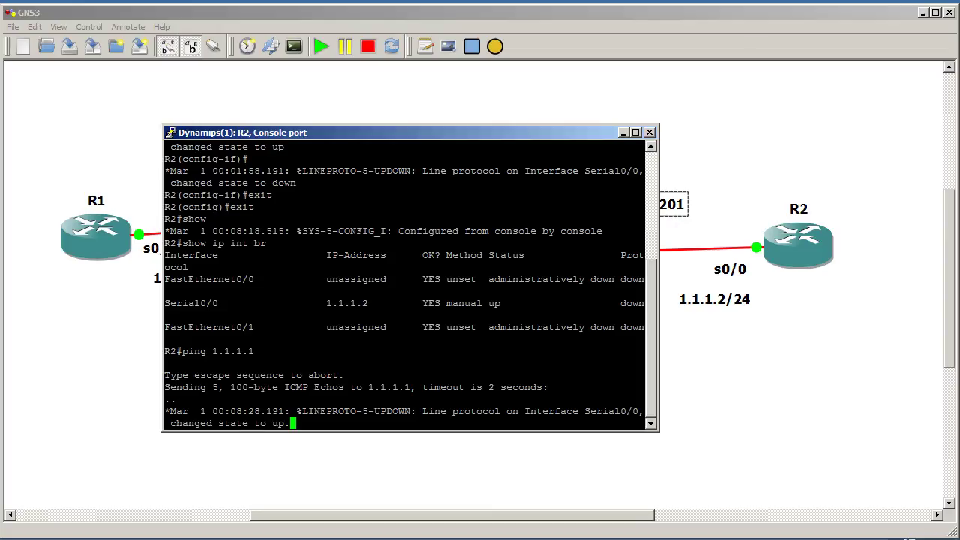
drag(397, 132, 402, 41)
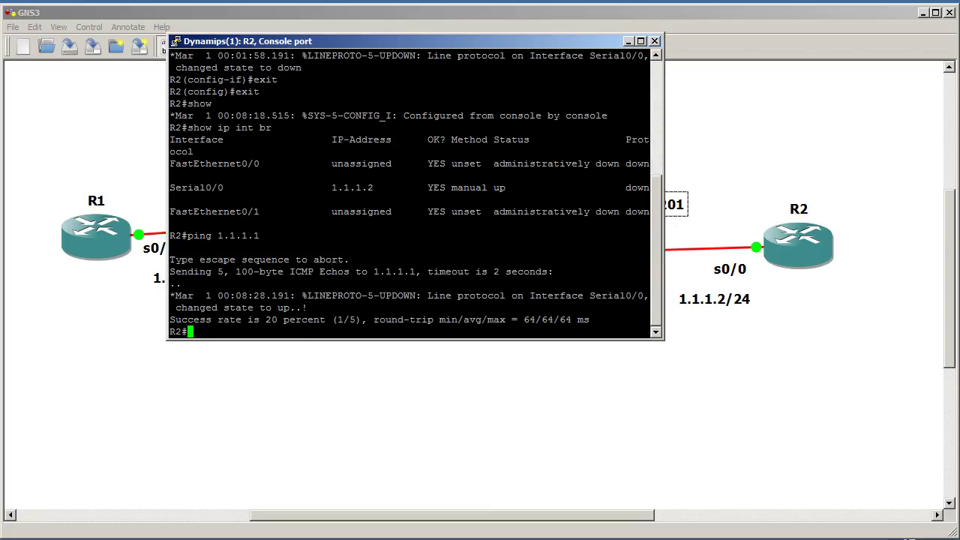
- Display R2's Frame Relay LMI and PVC statistics with show frame lmi and show frame pvc, highlighting the local active PVC entry
text(show frame lmi)
key(Return)
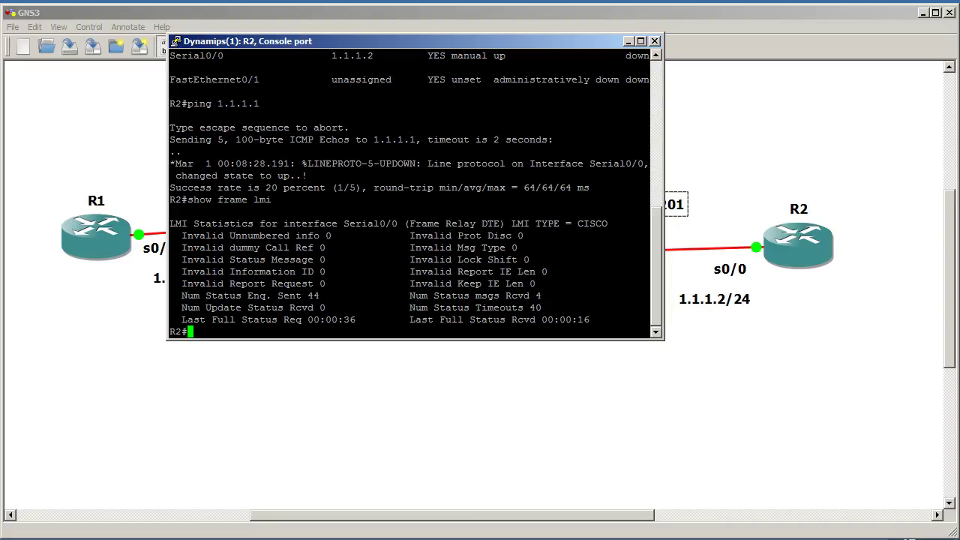
text(show frame pvc)
key(Return)
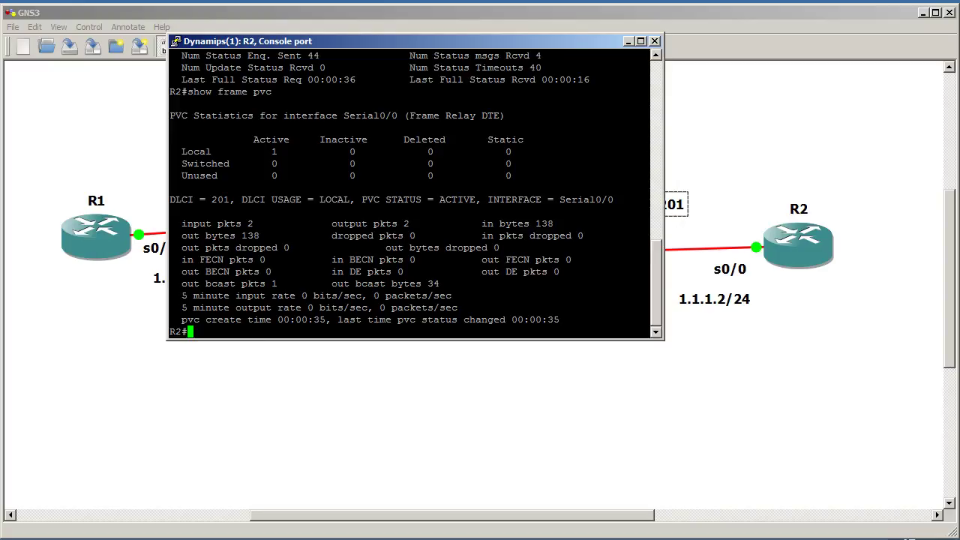
drag(176, 151, 284, 151)
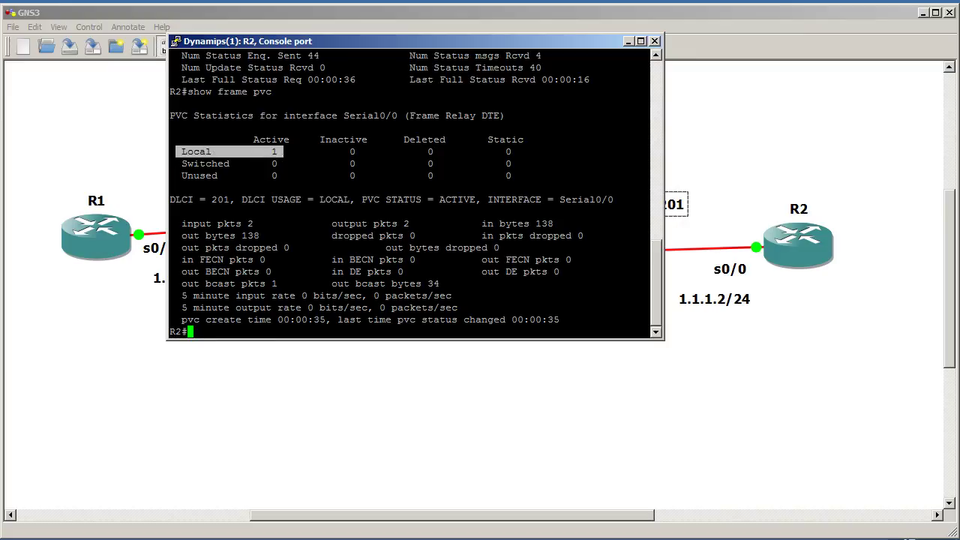
- Repeat the ping from R2 to 1.1.1.1 to retest connectivity across the Frame Relay link
text(ping 1.1.)
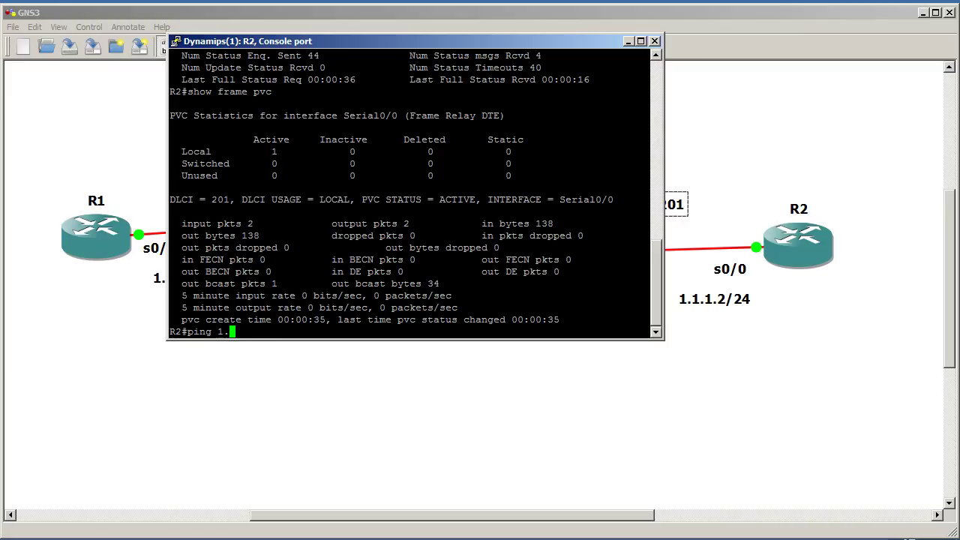
text(2)
key(BackSpace)
text(1.1.1)
key(Return)
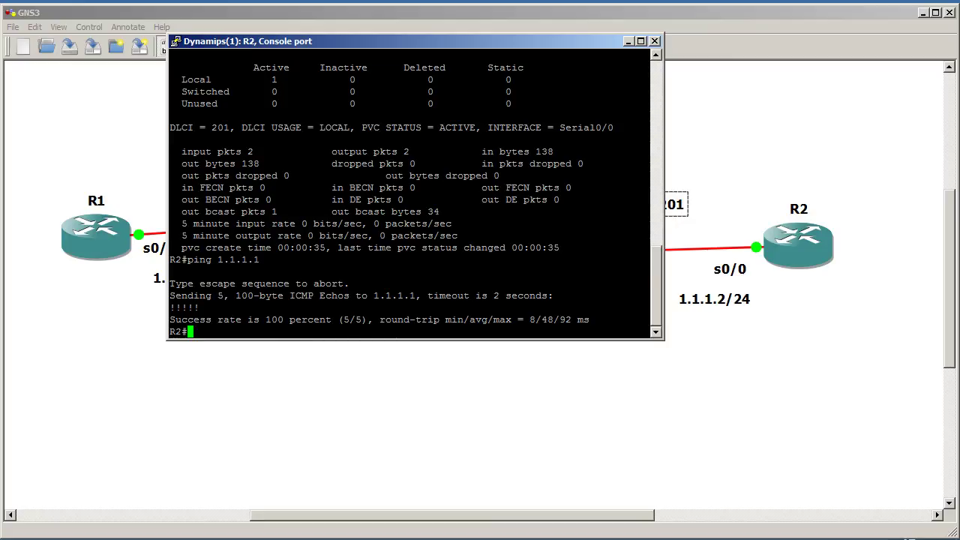
- On R1's console, leave configuration mode and display the statistics of show frame lmi and show frame pvc
key(alt+Tab)
key(alt+Tab)
key(alt+Tab)
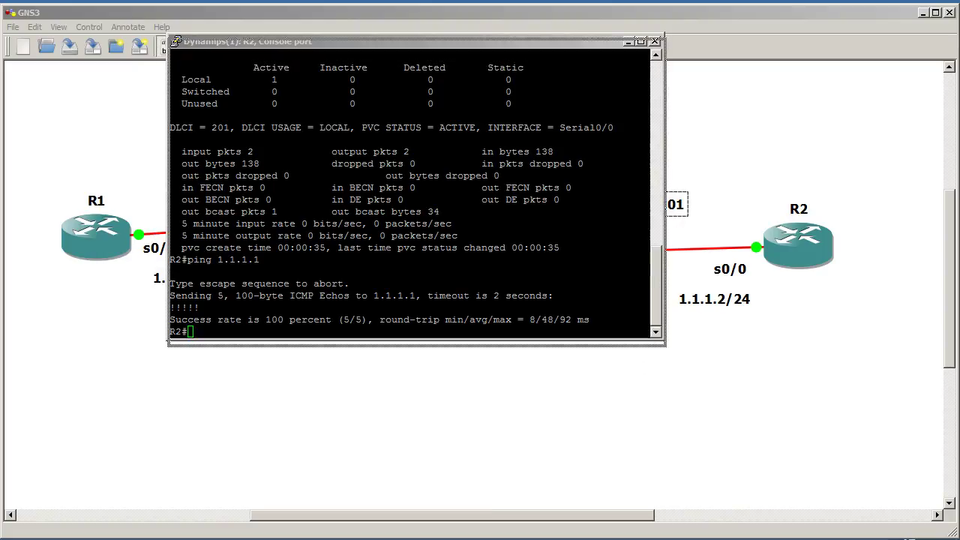
text(exit)
key(Return)
text(exit)
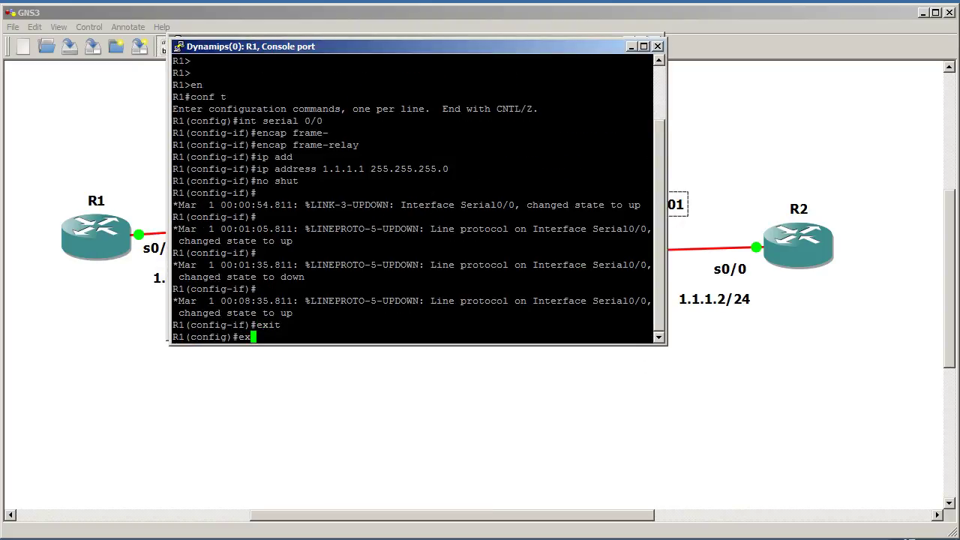
key(Return)
text(show frame lmi)
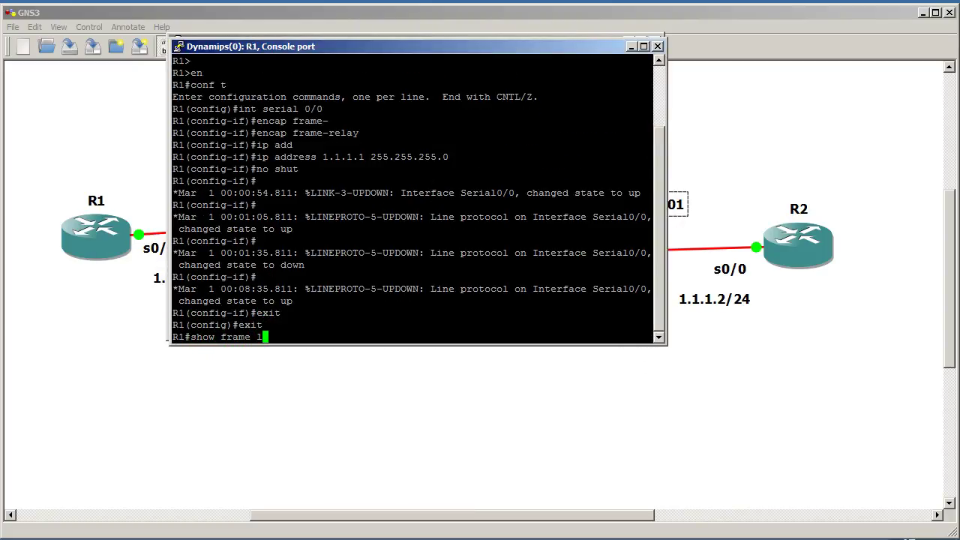
key(Return)
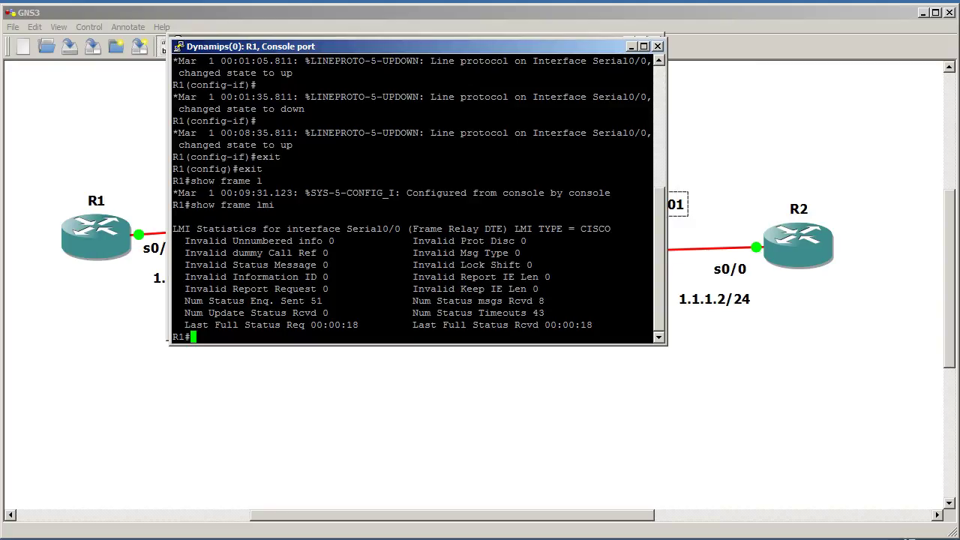
text(show frame pvc)
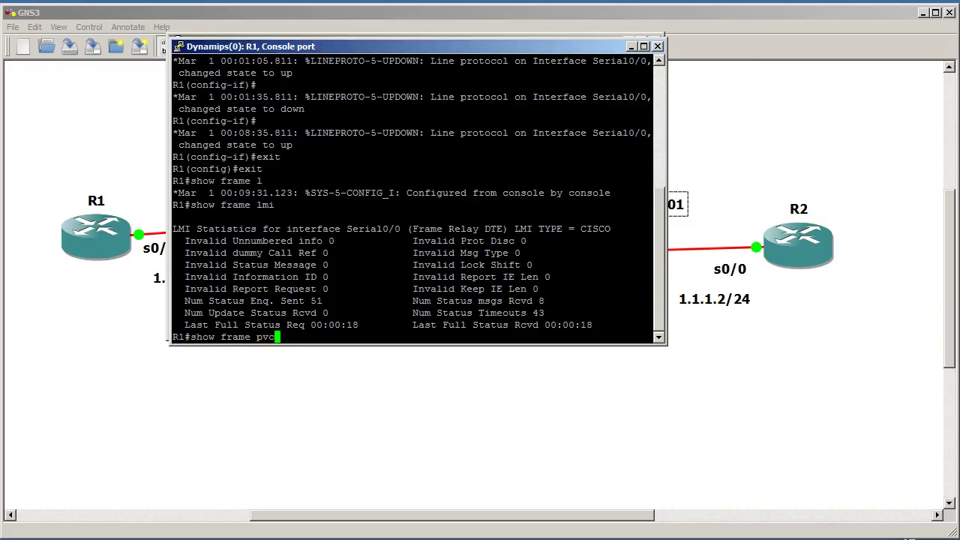
key(Return)
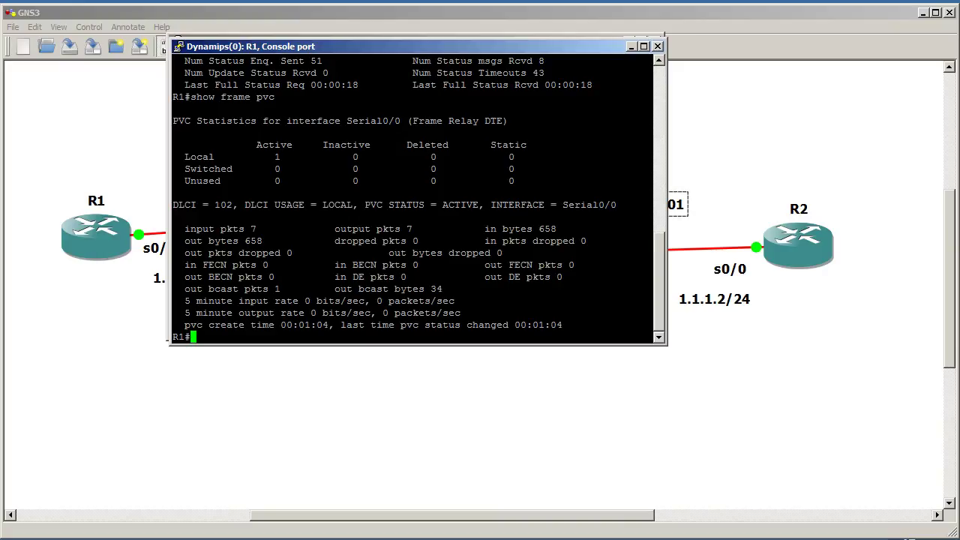
- Display R1's running configuration with show run and page through it past the interface sections
double_click(223, 205)
click(223, 204)
text(show run)
key(Return)
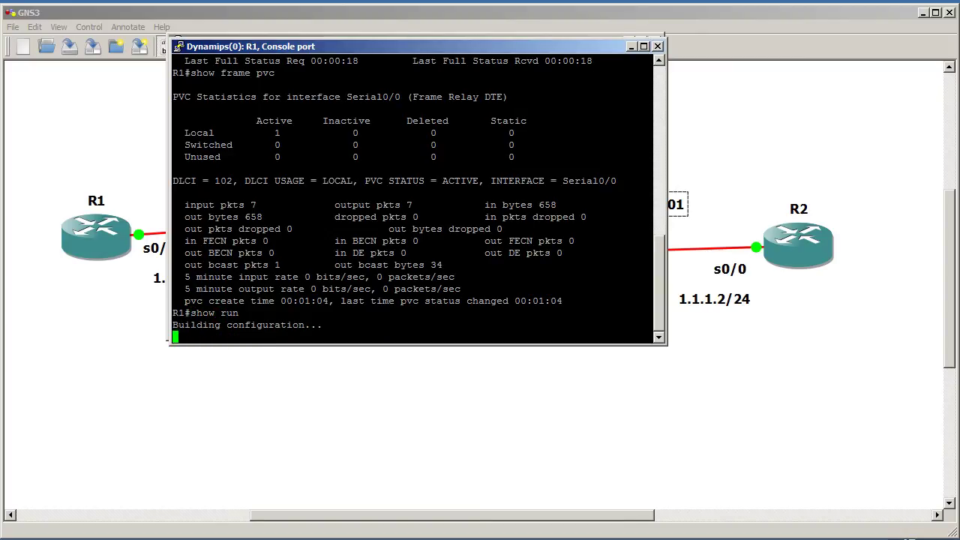
key(space)
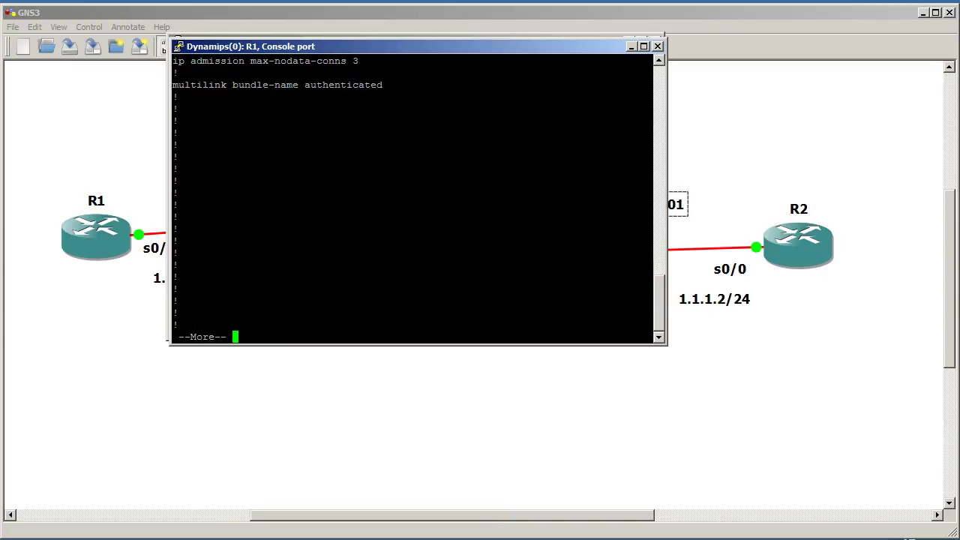
key(space)
key(space)
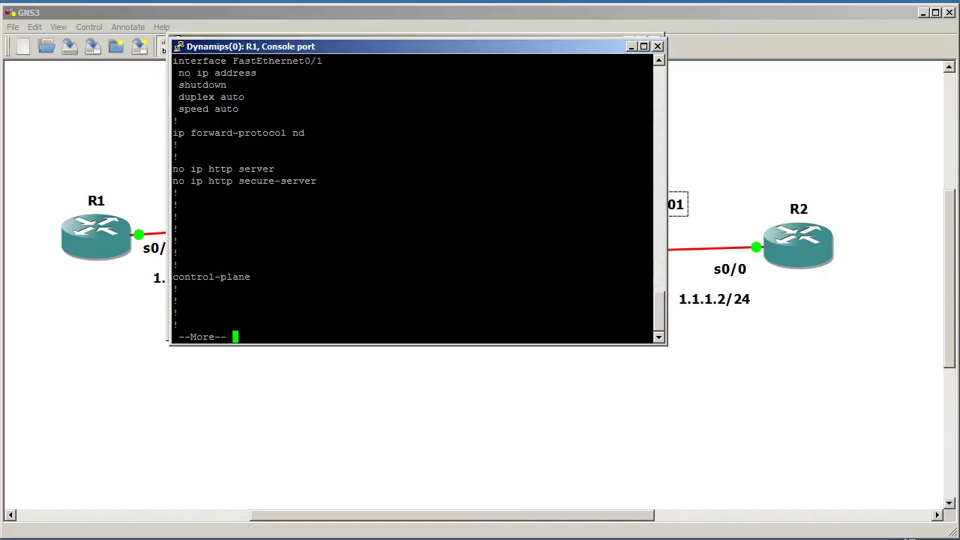
- Highlight the Serial0/0 interface block in R1's running configuration and page through to the end of the output
scroll(413, 195, up, 4)
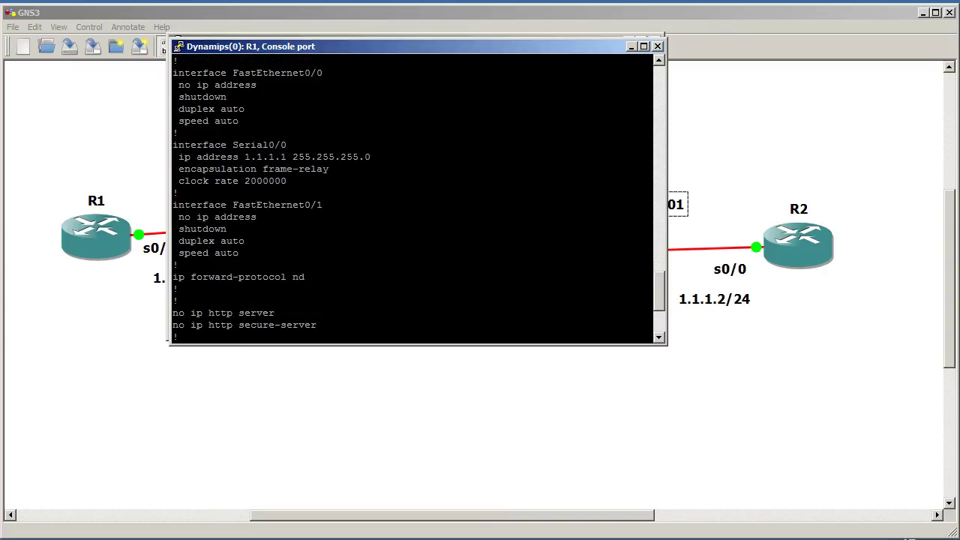
drag(450, 184, 287, 145)
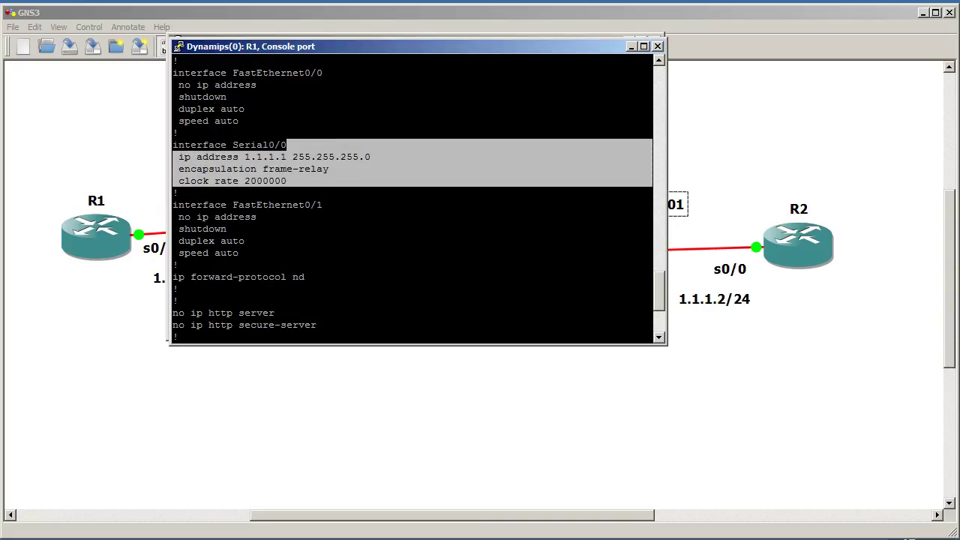
key(Return)
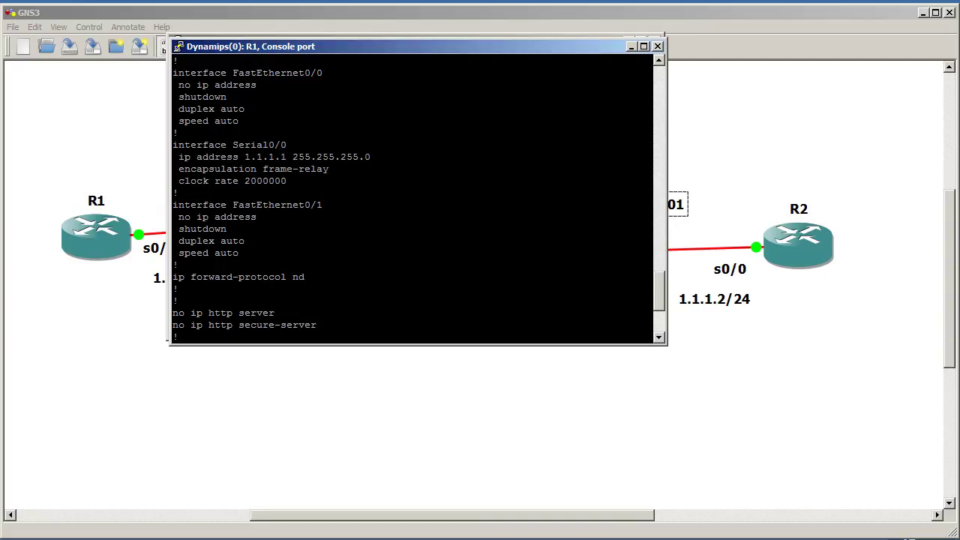
scroll(412, 195, down, 4)
key(space)
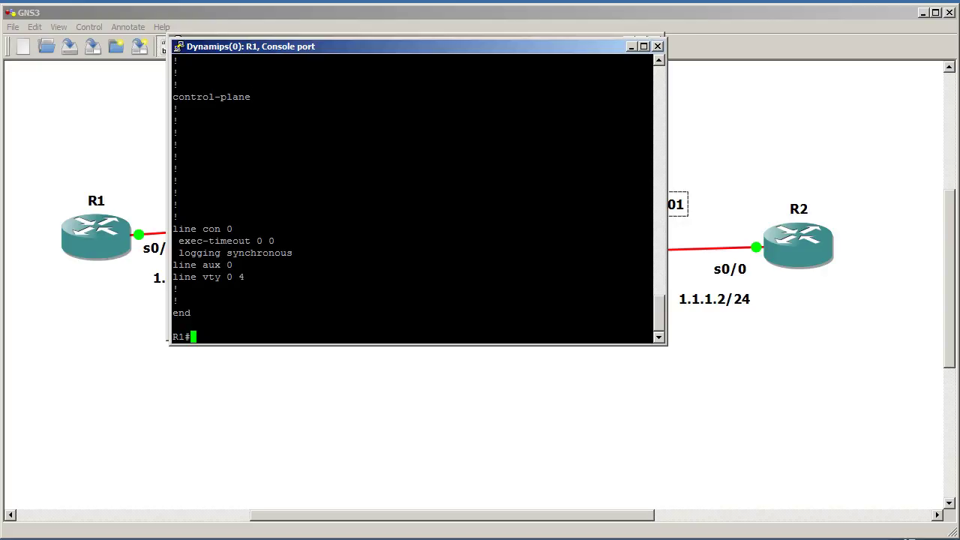
key(Return)
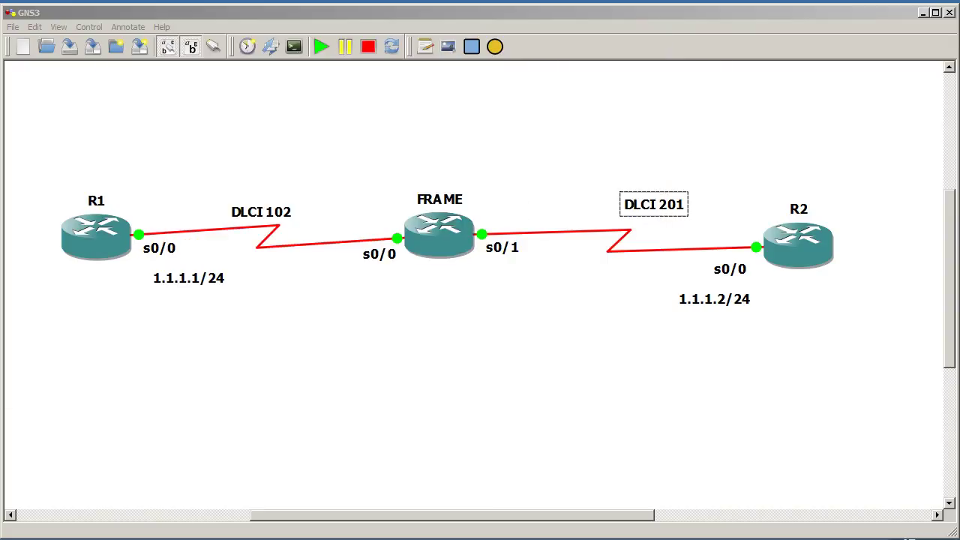
- On the FRAME router's console, display the running configuration with show run and highlight the frame-relay switching line
drag(0, 137, 450, 126)
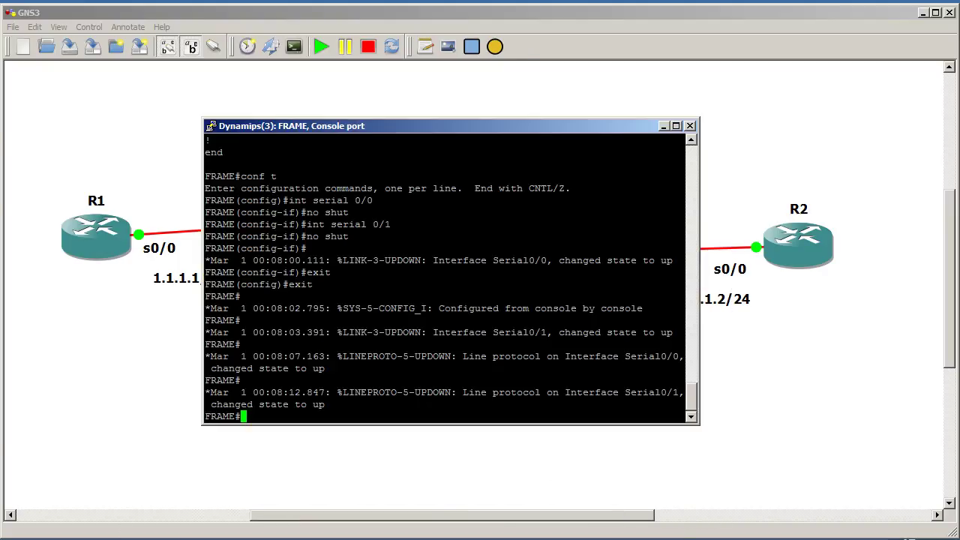
text(show run)
key(Return)
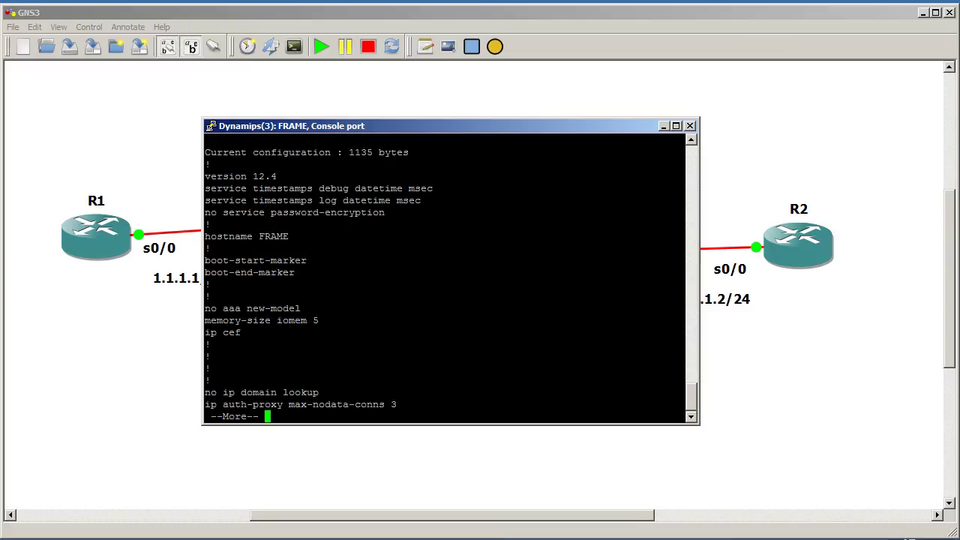
key(space)
drag(684, 163, 204, 163)
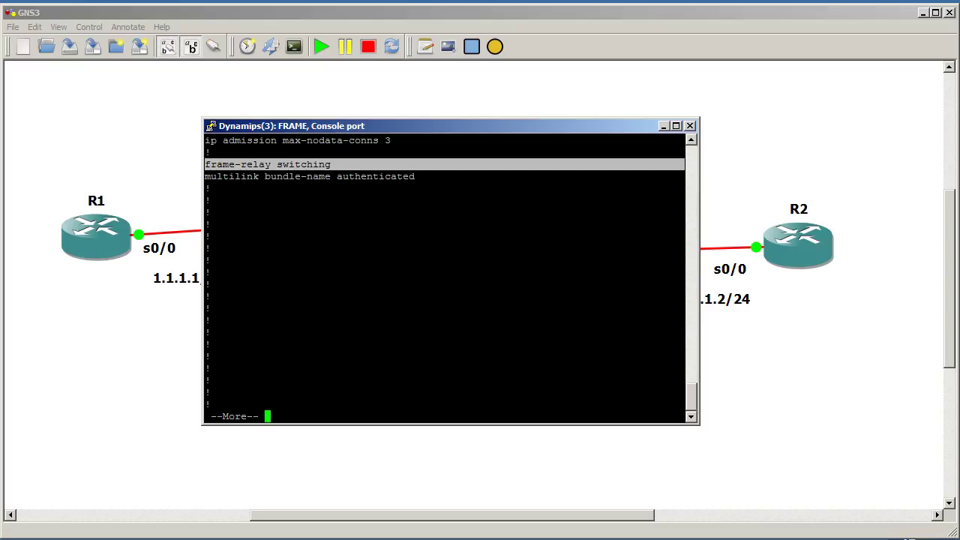
- Highlight Serial0/0's frame-relay intf-type dce and route 102 lines in FRAME's configuration, moving the console aside to compare with the topology
key(space)
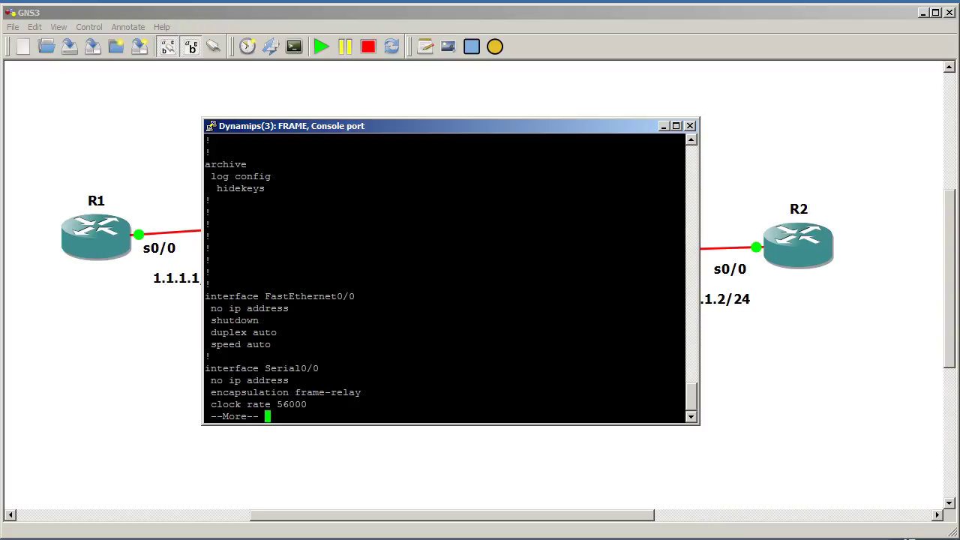
key(space)
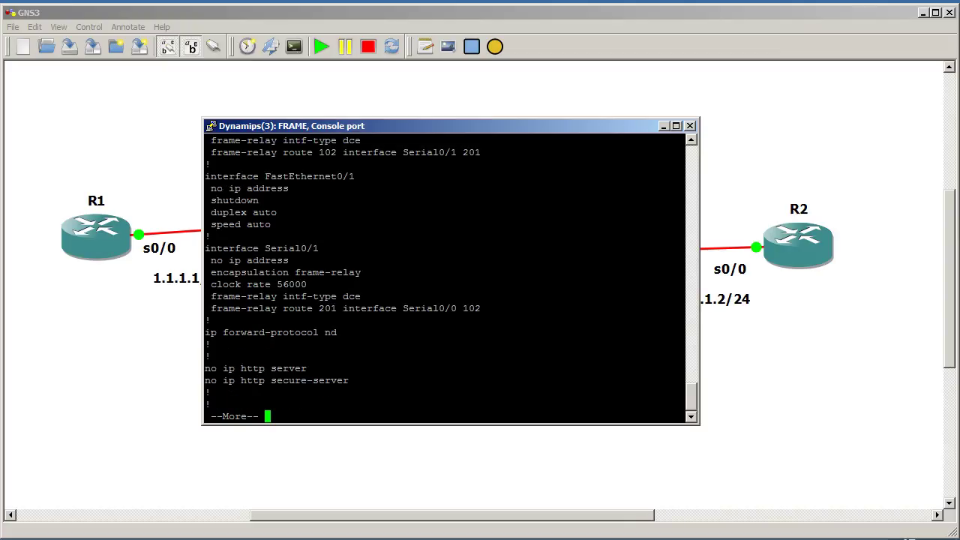
drag(205, 140, 362, 140)
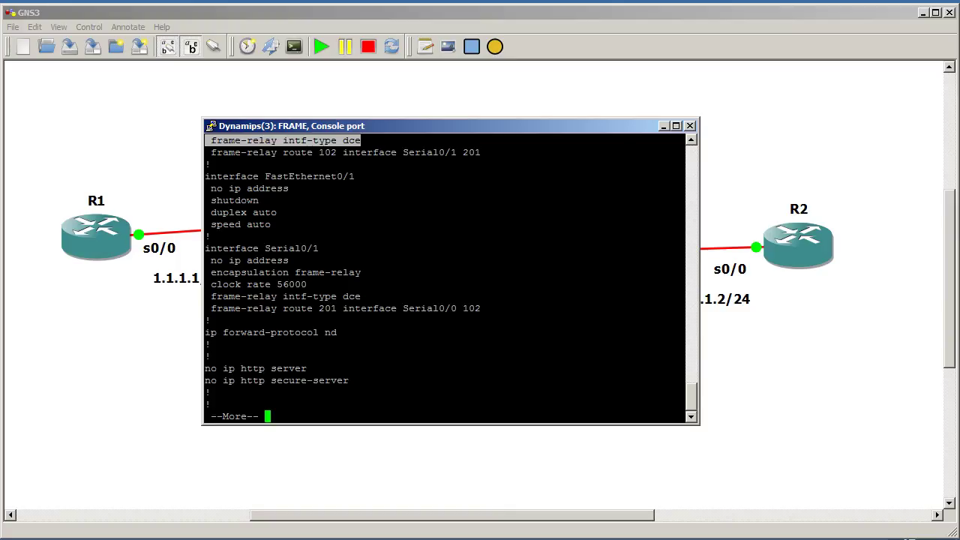
drag(205, 152, 486, 301)
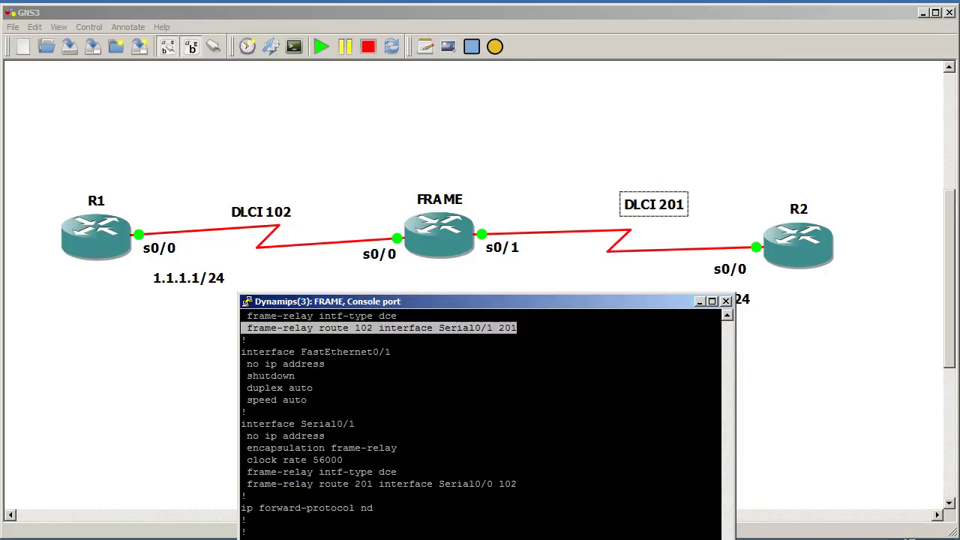
drag(486, 301, 518, 166)
key(space)
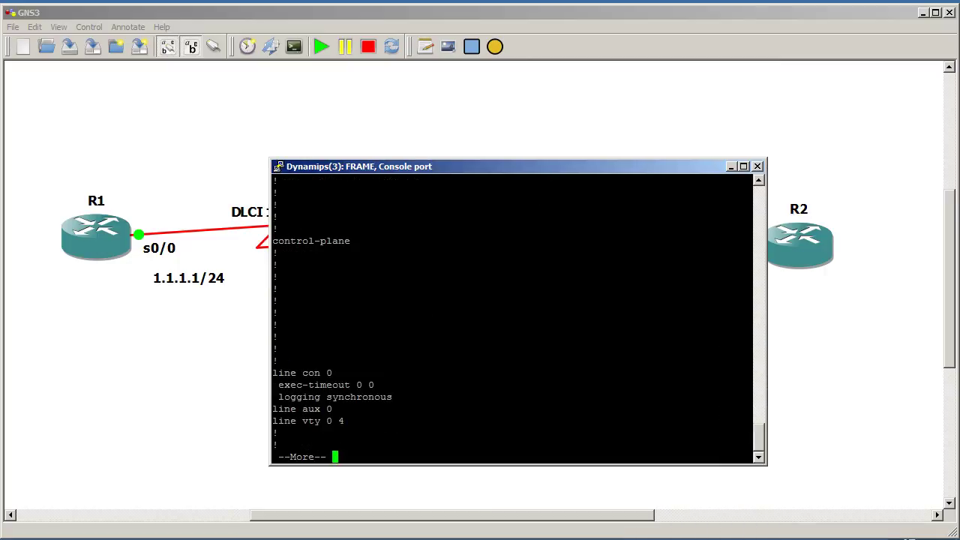
- On R1's console, run show run int serial 0/0, highlight the clock rate line, and return to FRAME's console
drag(247, 539, 521, 167)
text(show )
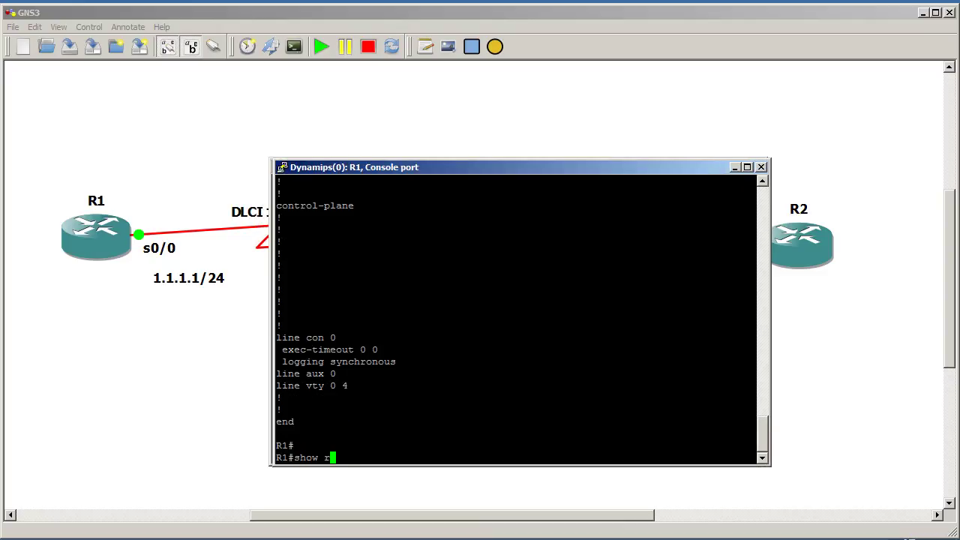
text(run int serial 0/0)
key(Return)
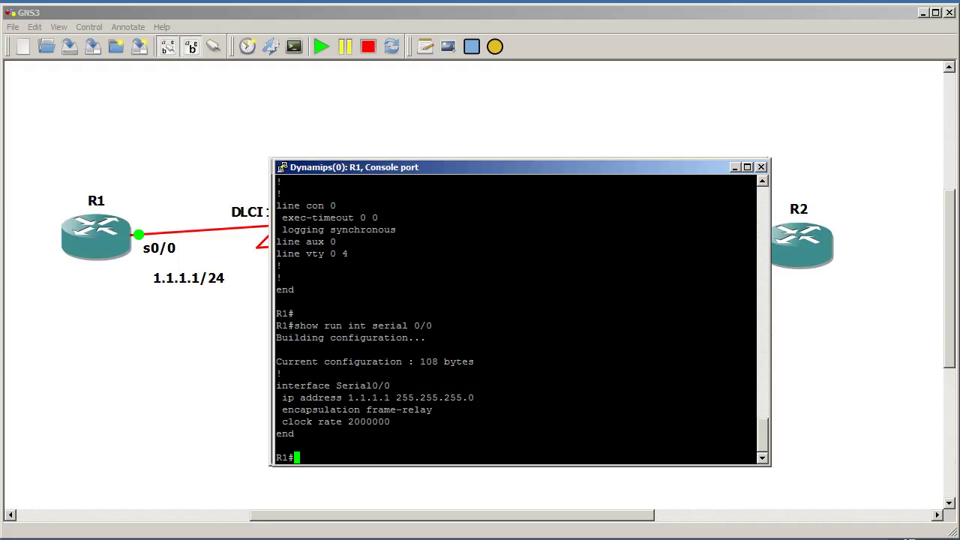
drag(750, 422, 390, 422)
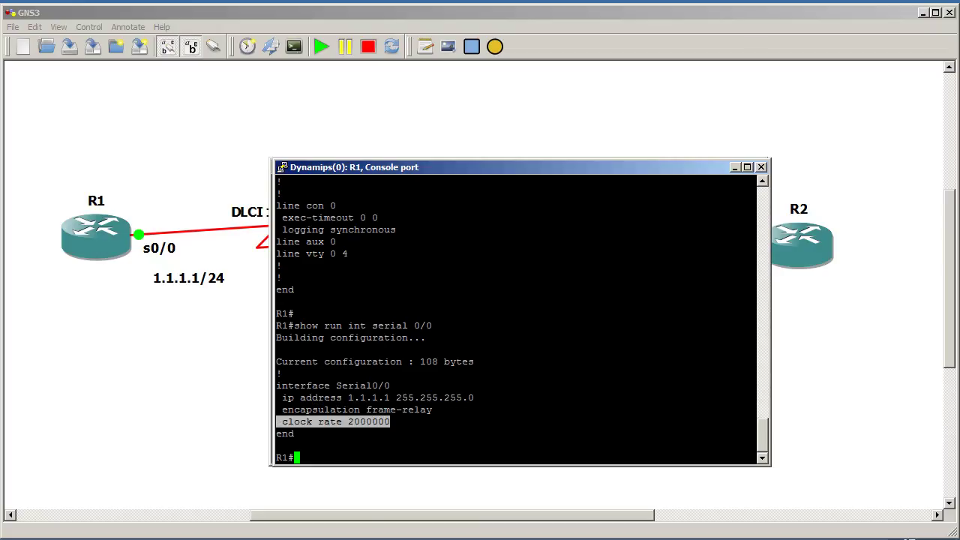
drag(753, 421, 282, 421)
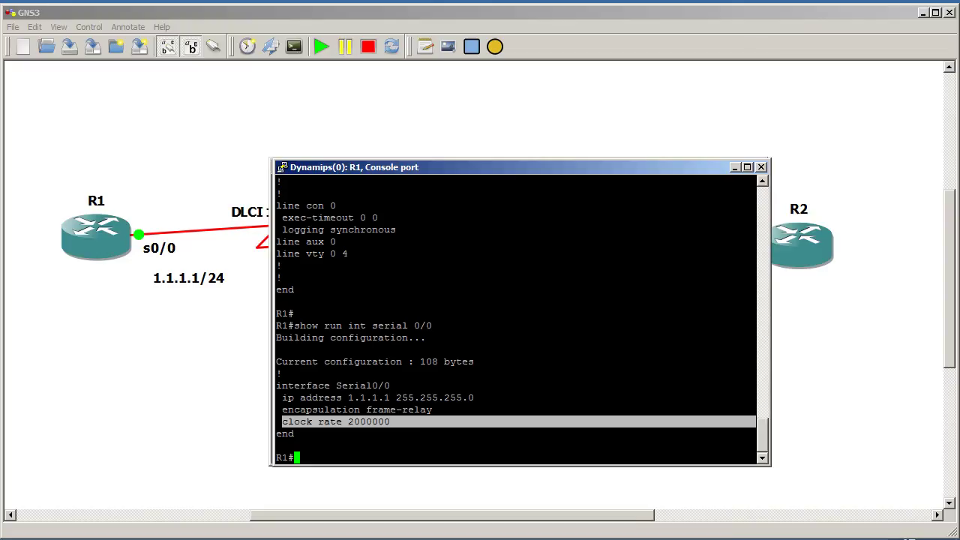
drag(519, 166, 347, 166)
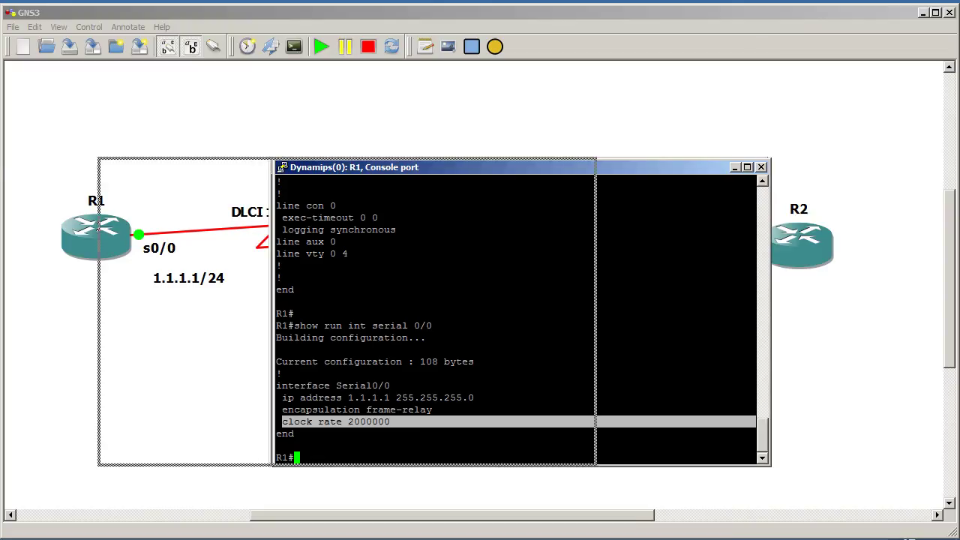
key(alt+Tab)
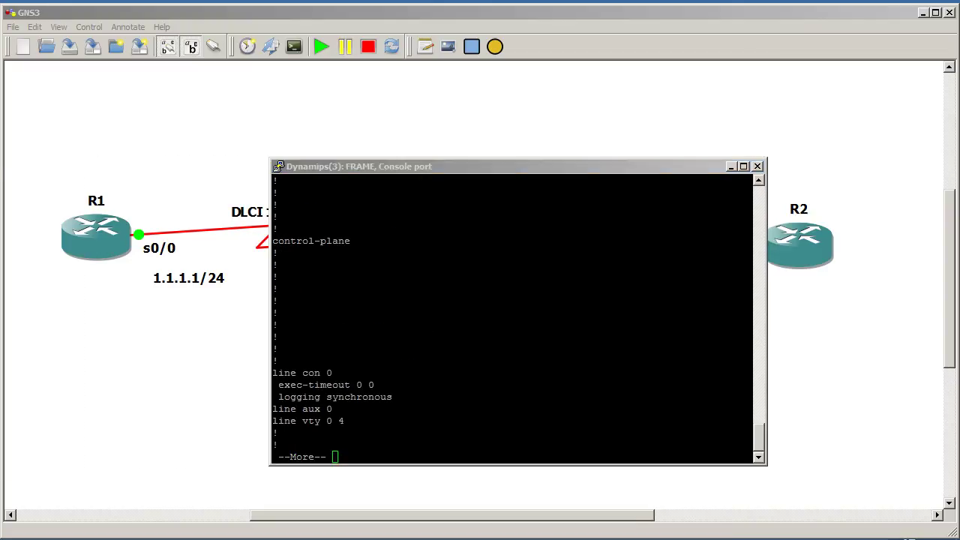